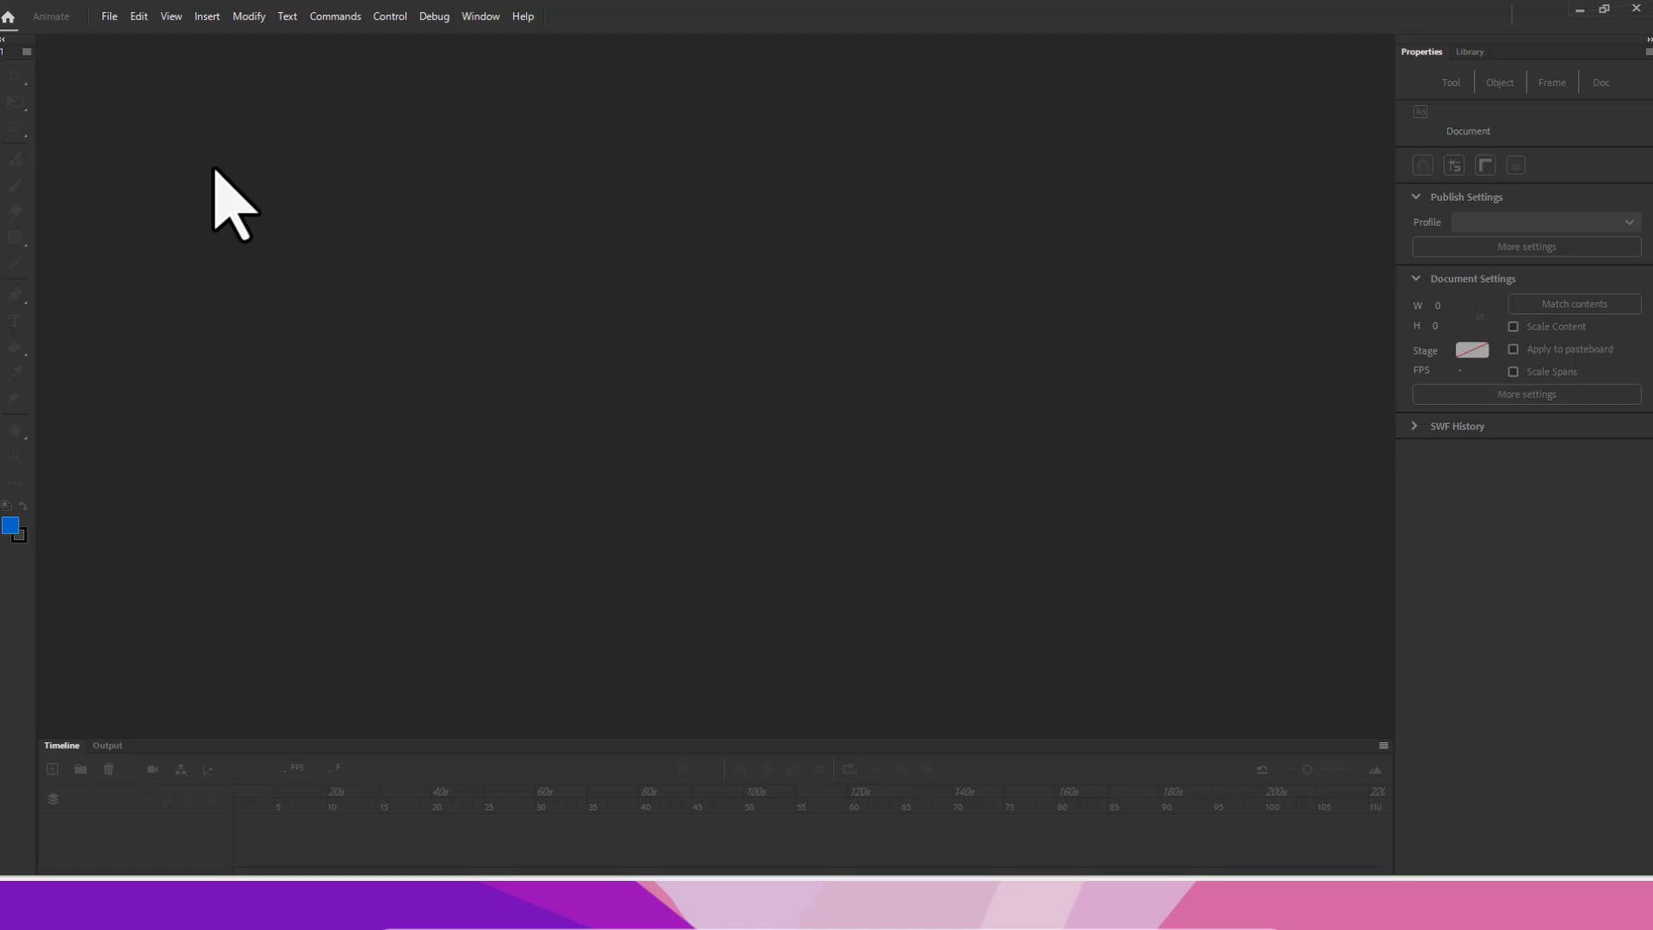
Step: Create a new HD character animation document, 1280 x 720 pixels at 30 fps, with the ActionScript 3.0 platform type
click(108, 16)
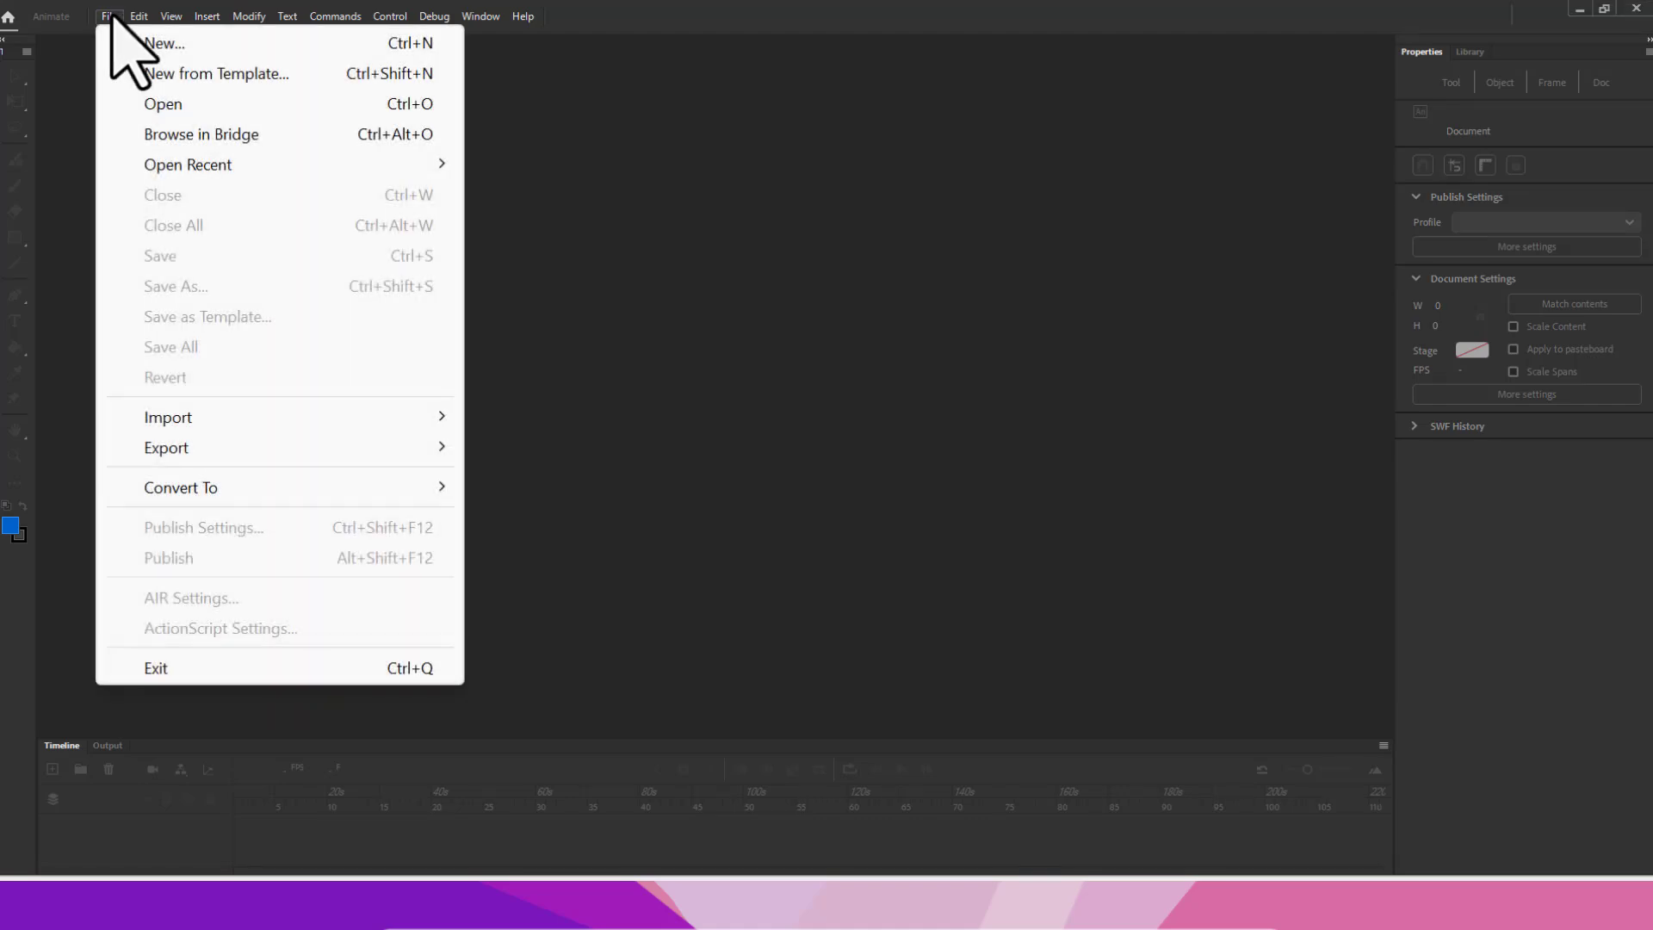
click(175, 46)
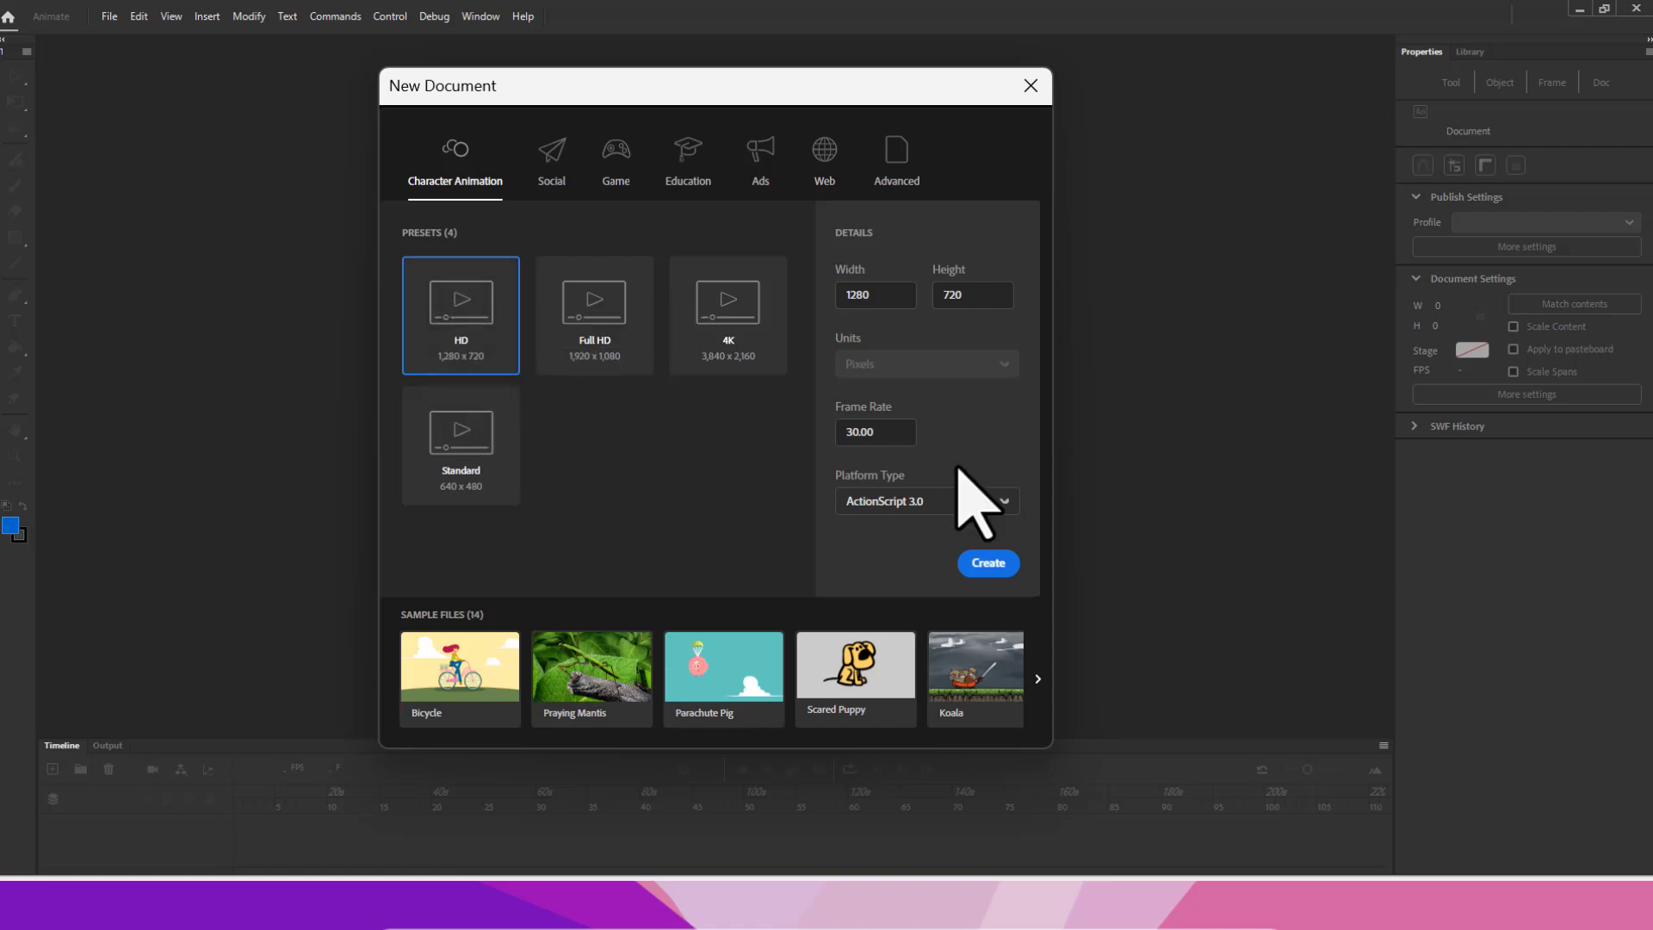
click(987, 563)
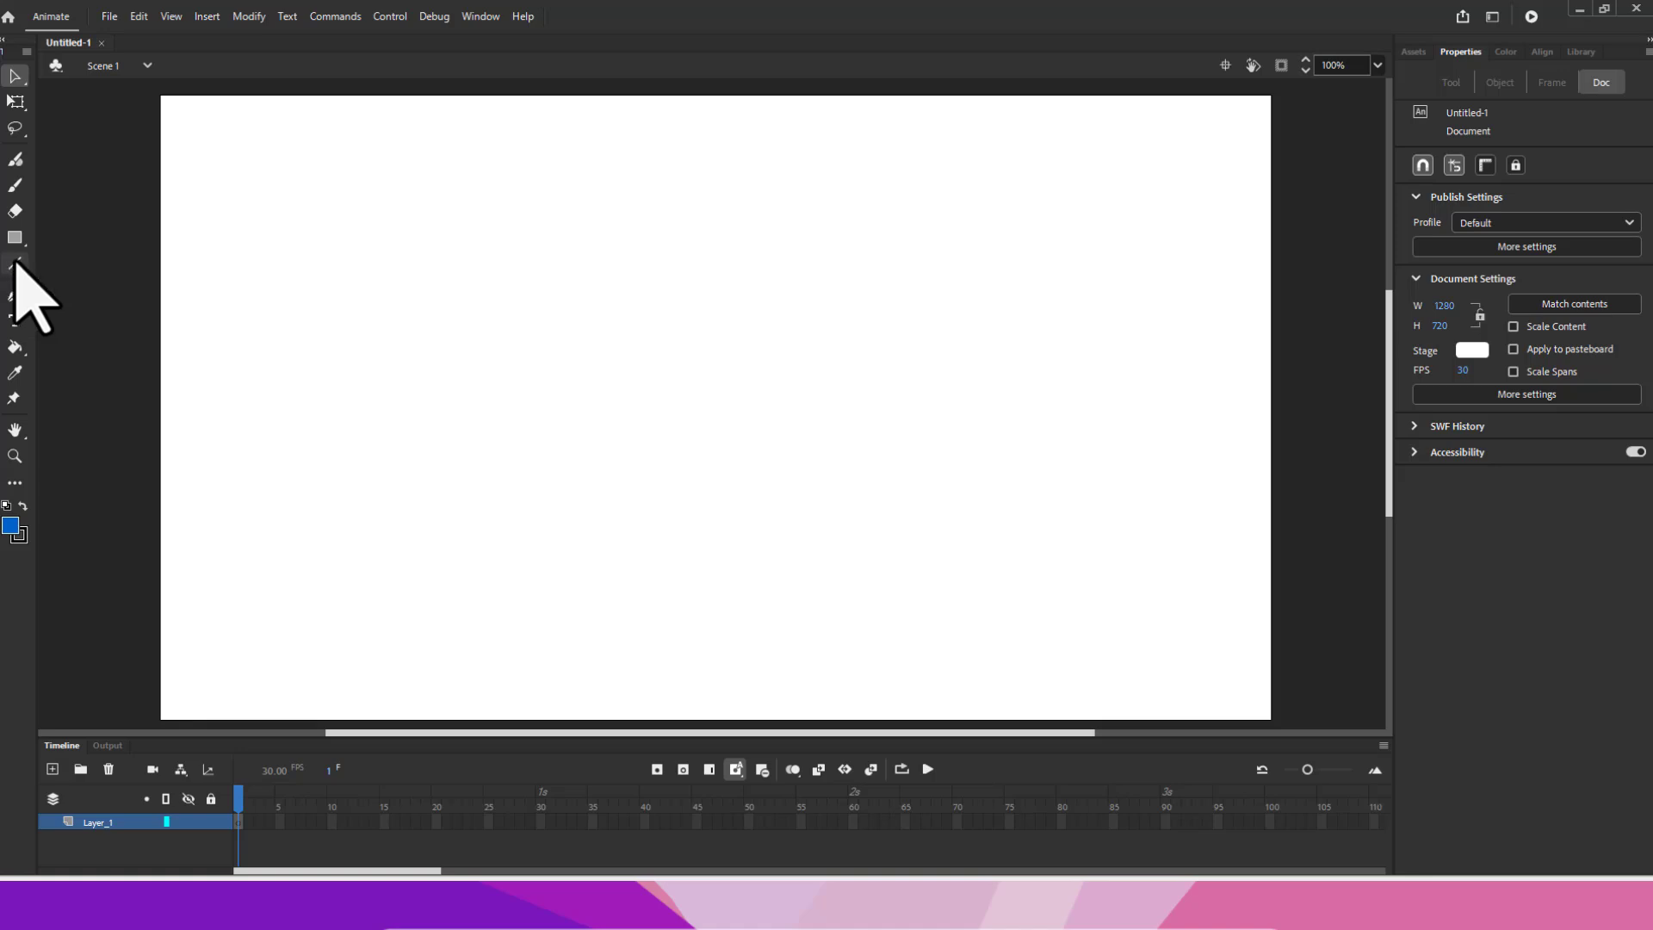
Step: Draw a vertical line about 398 px long near the middle of the stage and set its stroke size to 5
click(17, 265)
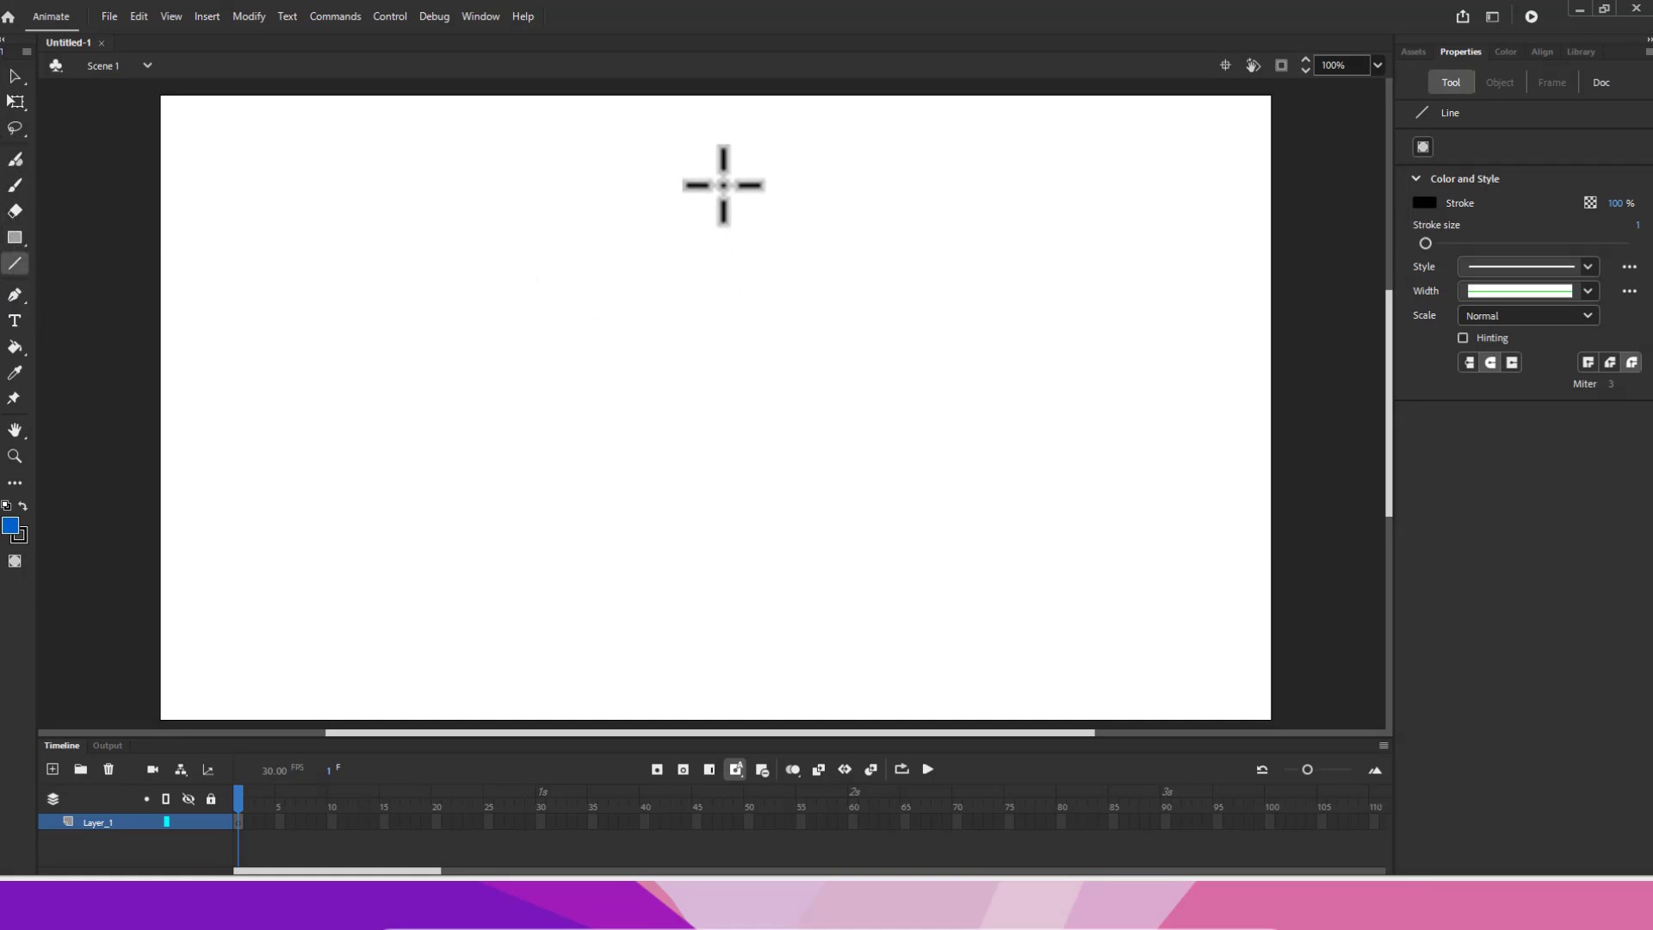
drag(724, 180, 728, 525)
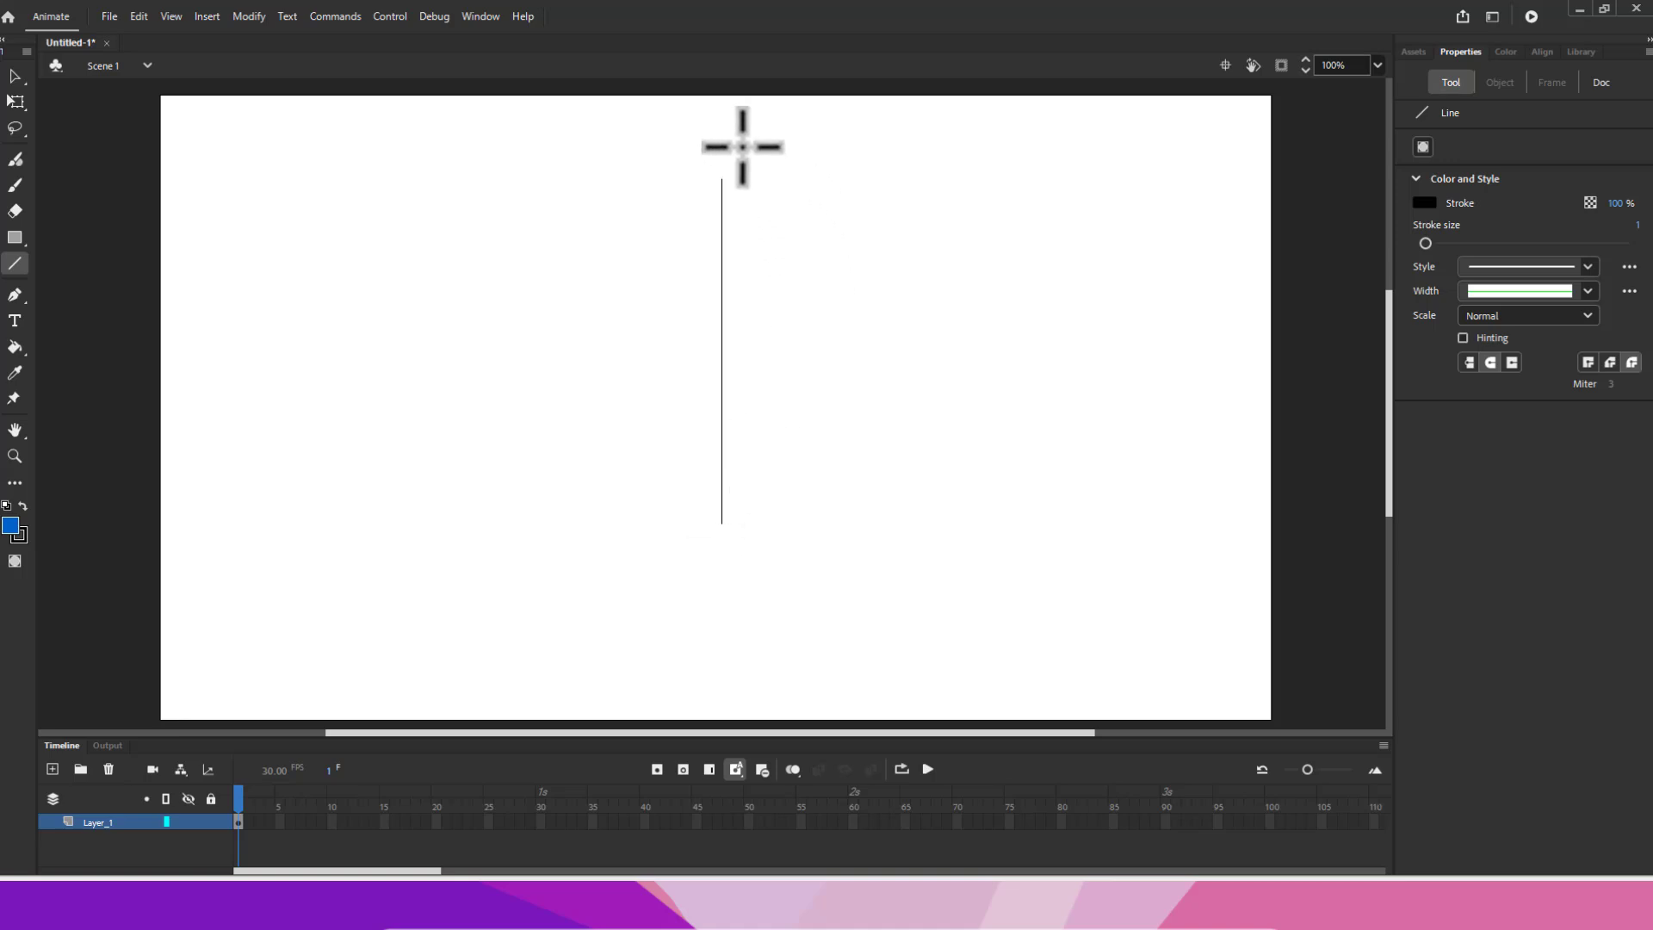
click(13, 75)
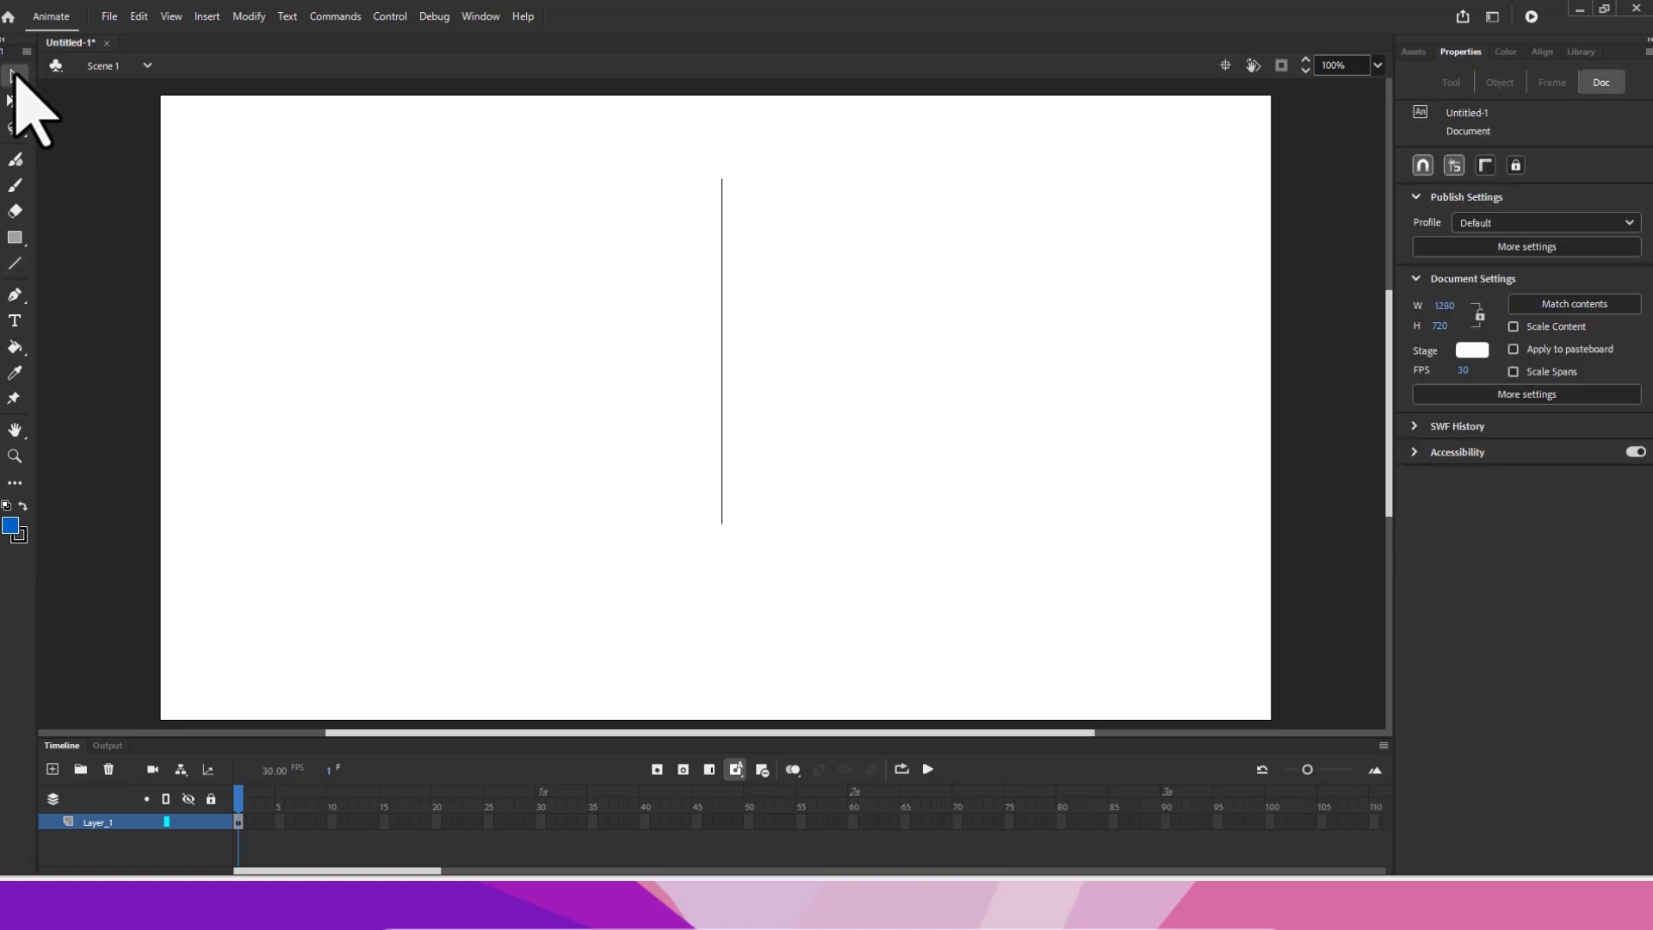
mouse_move(641, 161)
mouse_down()
mouse_move(749, 366)
mouse_move(794, 570)
mouse_up()
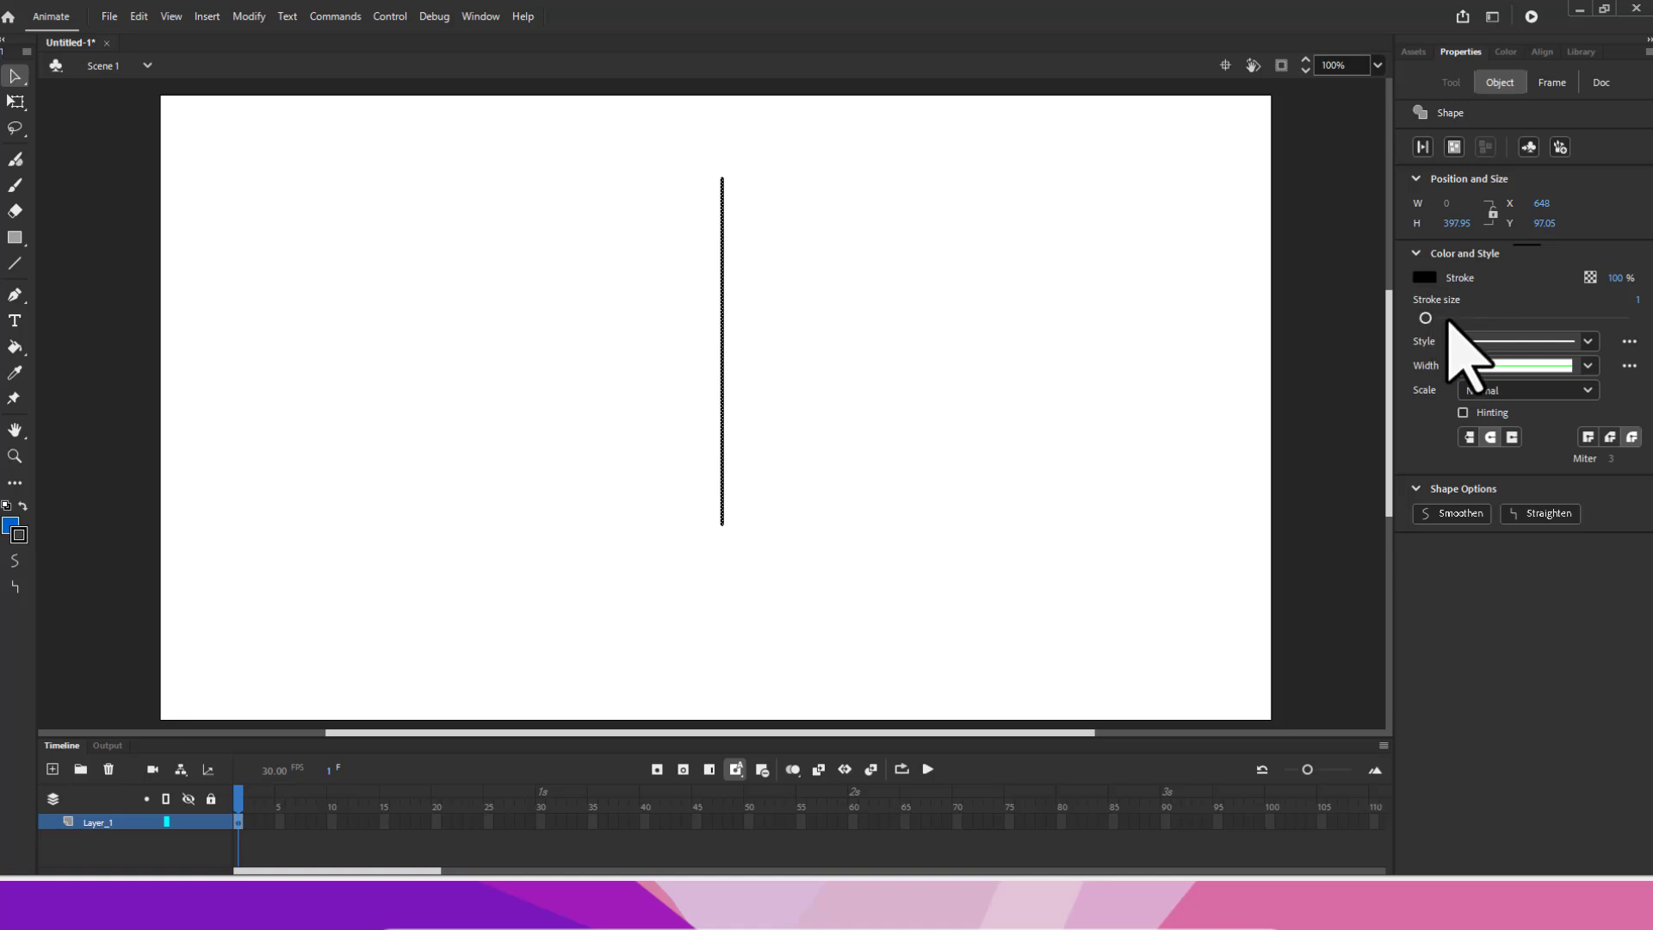
click(1474, 342)
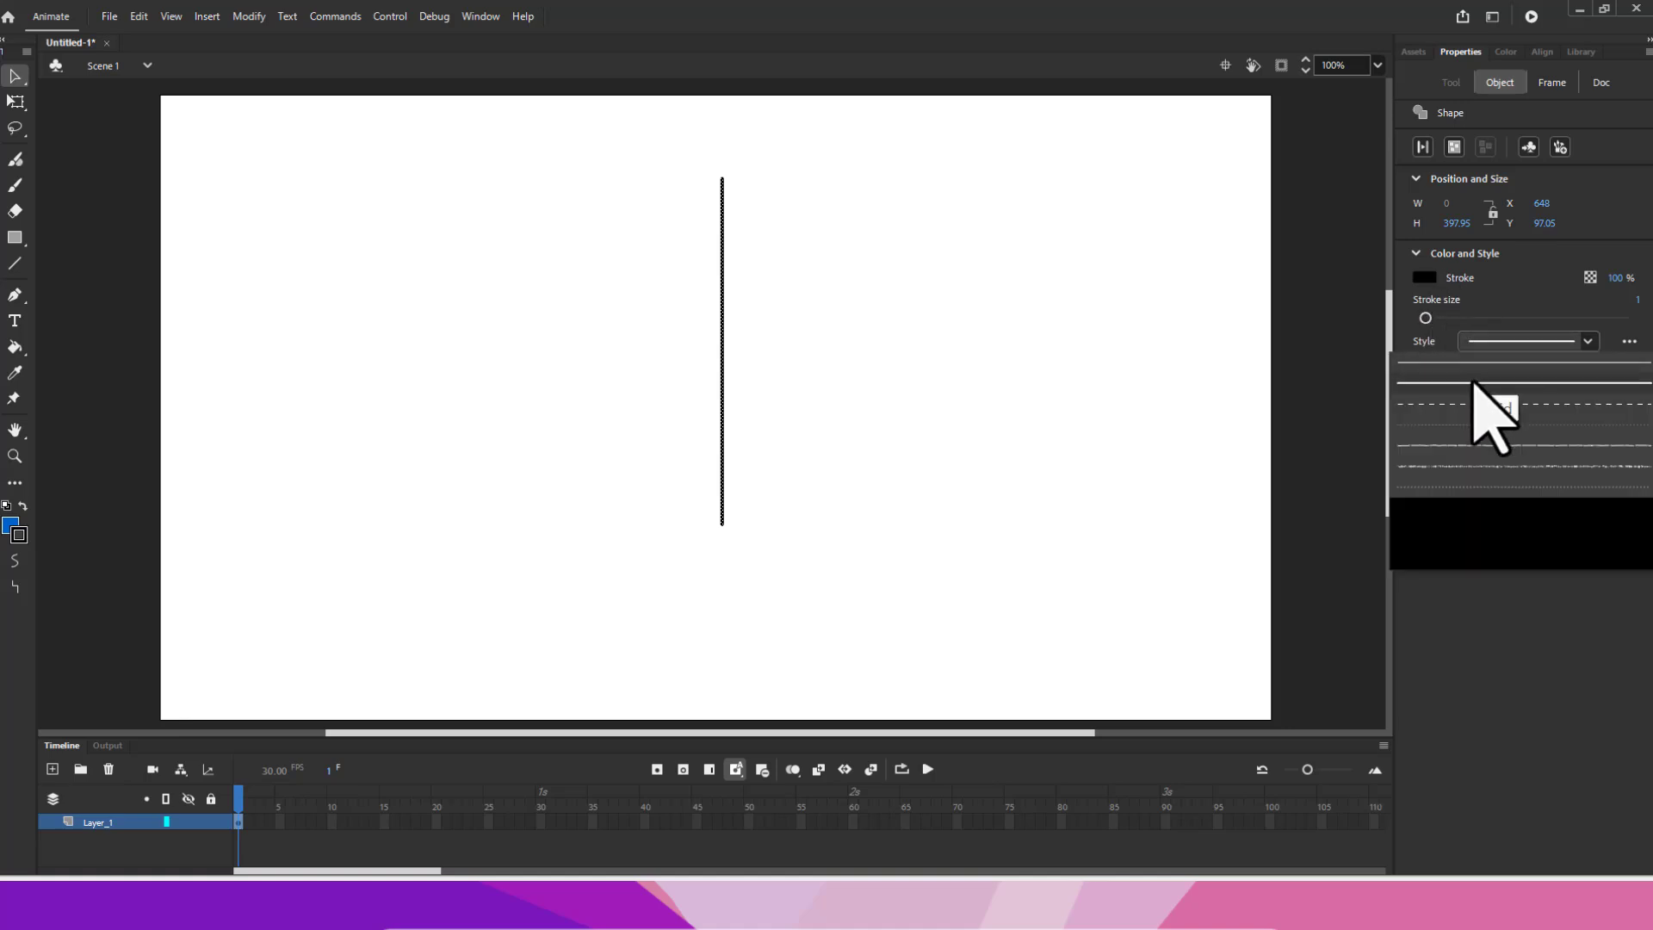
click(1468, 303)
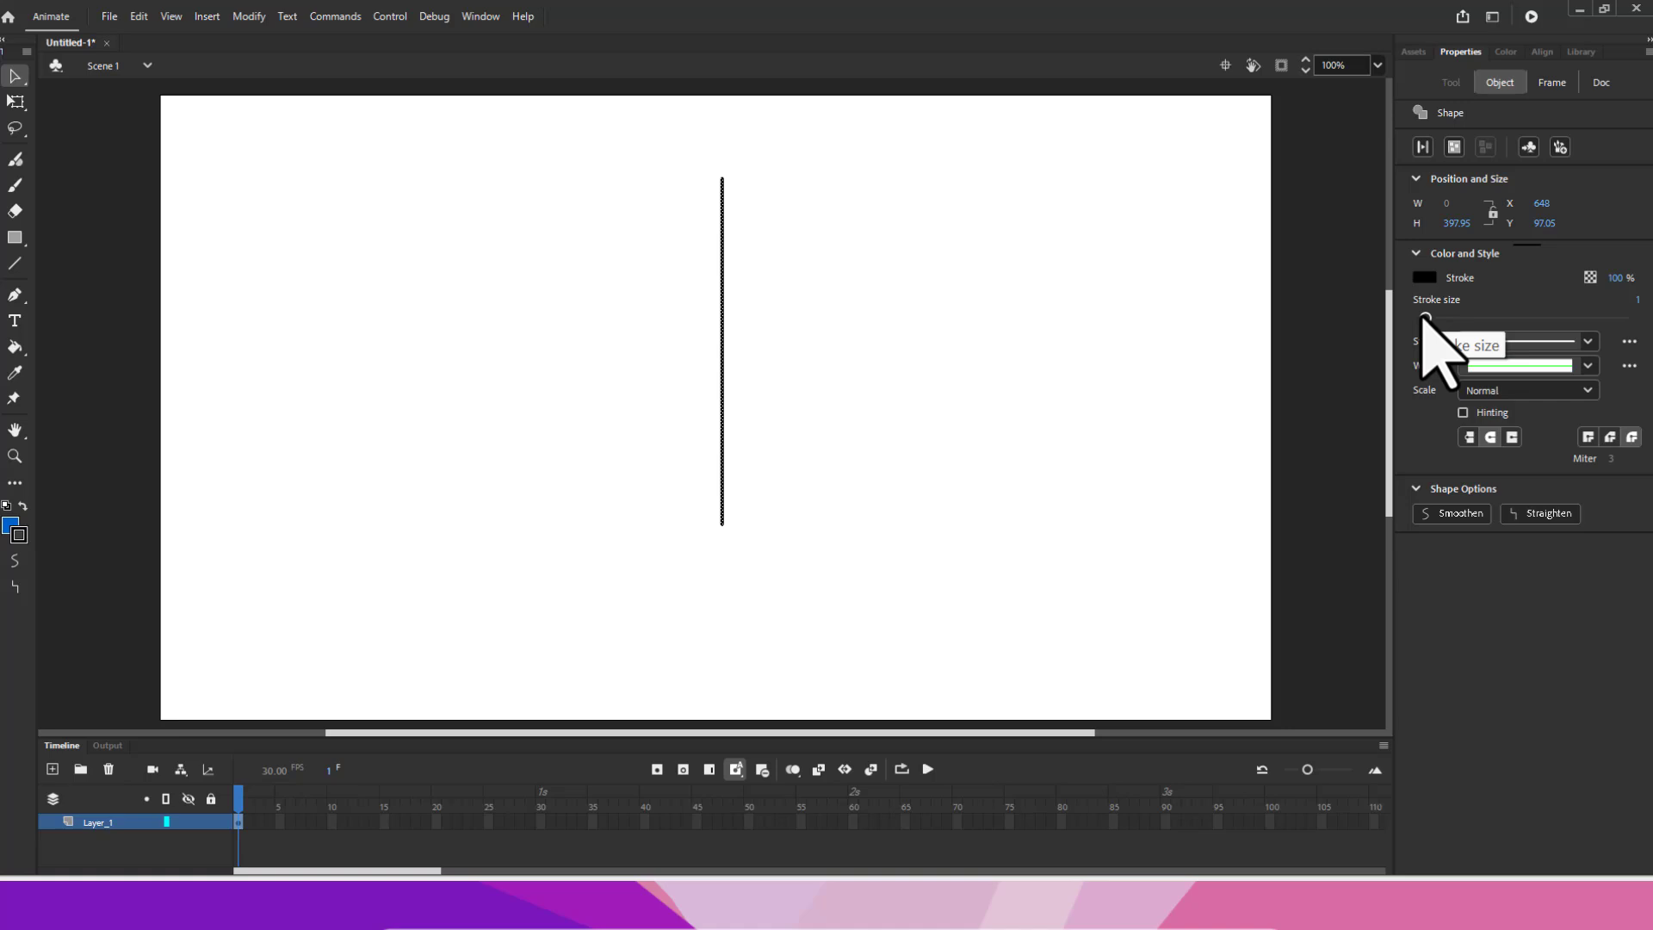
mouse_move(1423, 317)
mouse_down()
mouse_move(1502, 343)
mouse_move(1554, 336)
mouse_move(1424, 330)
mouse_up()
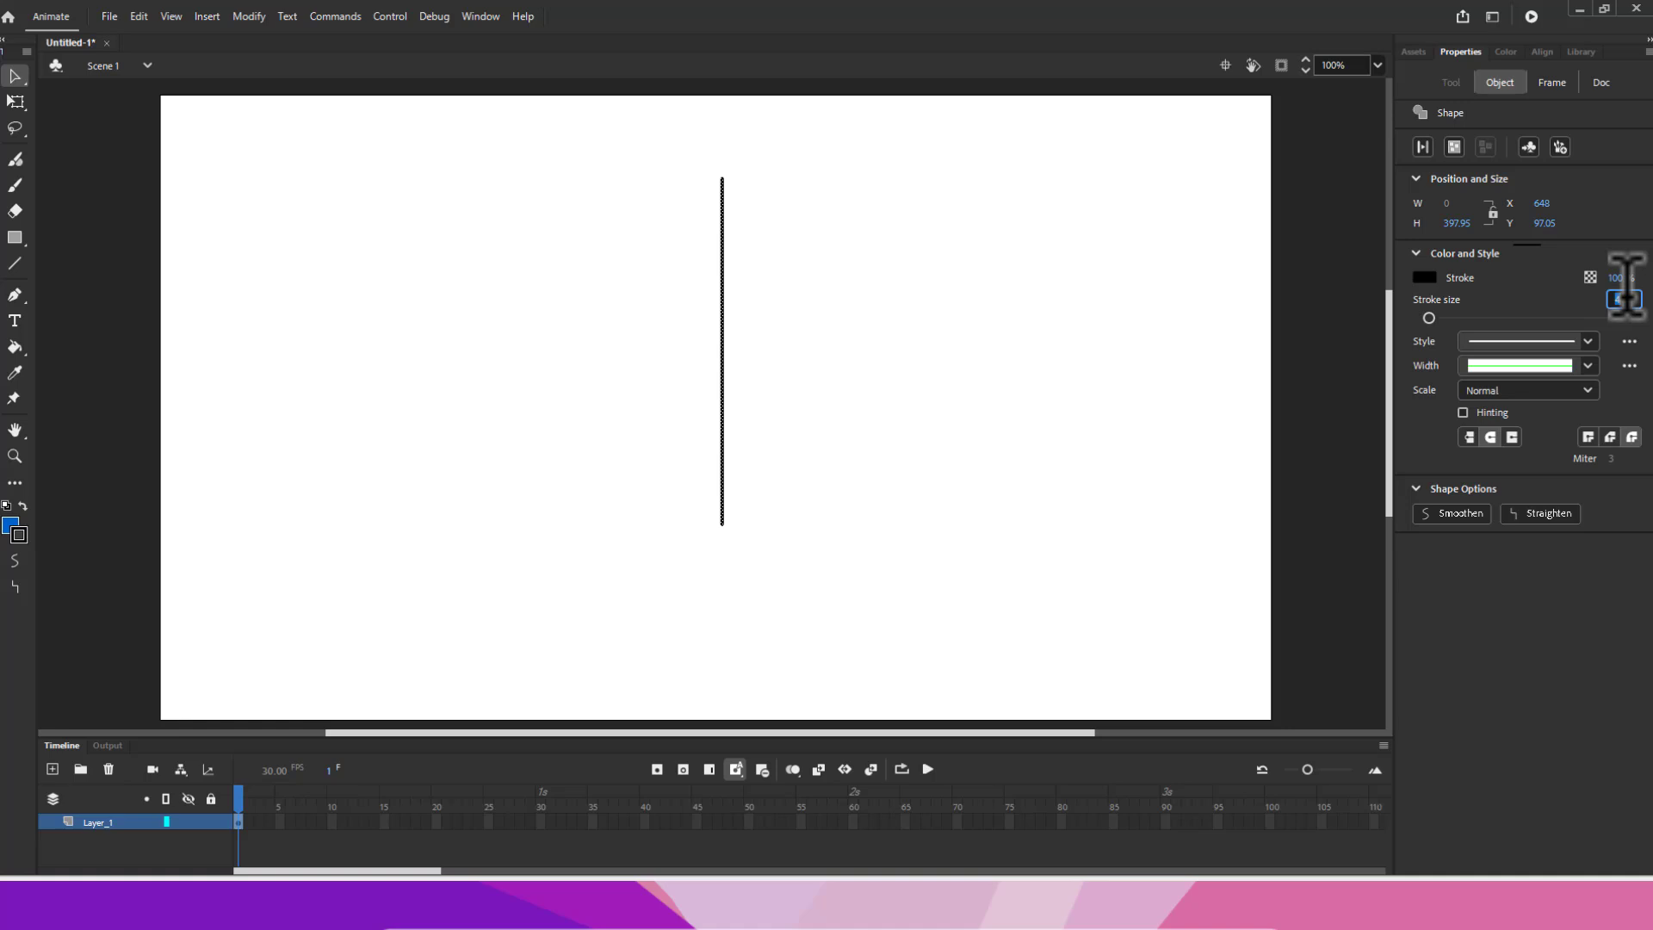
text(5)
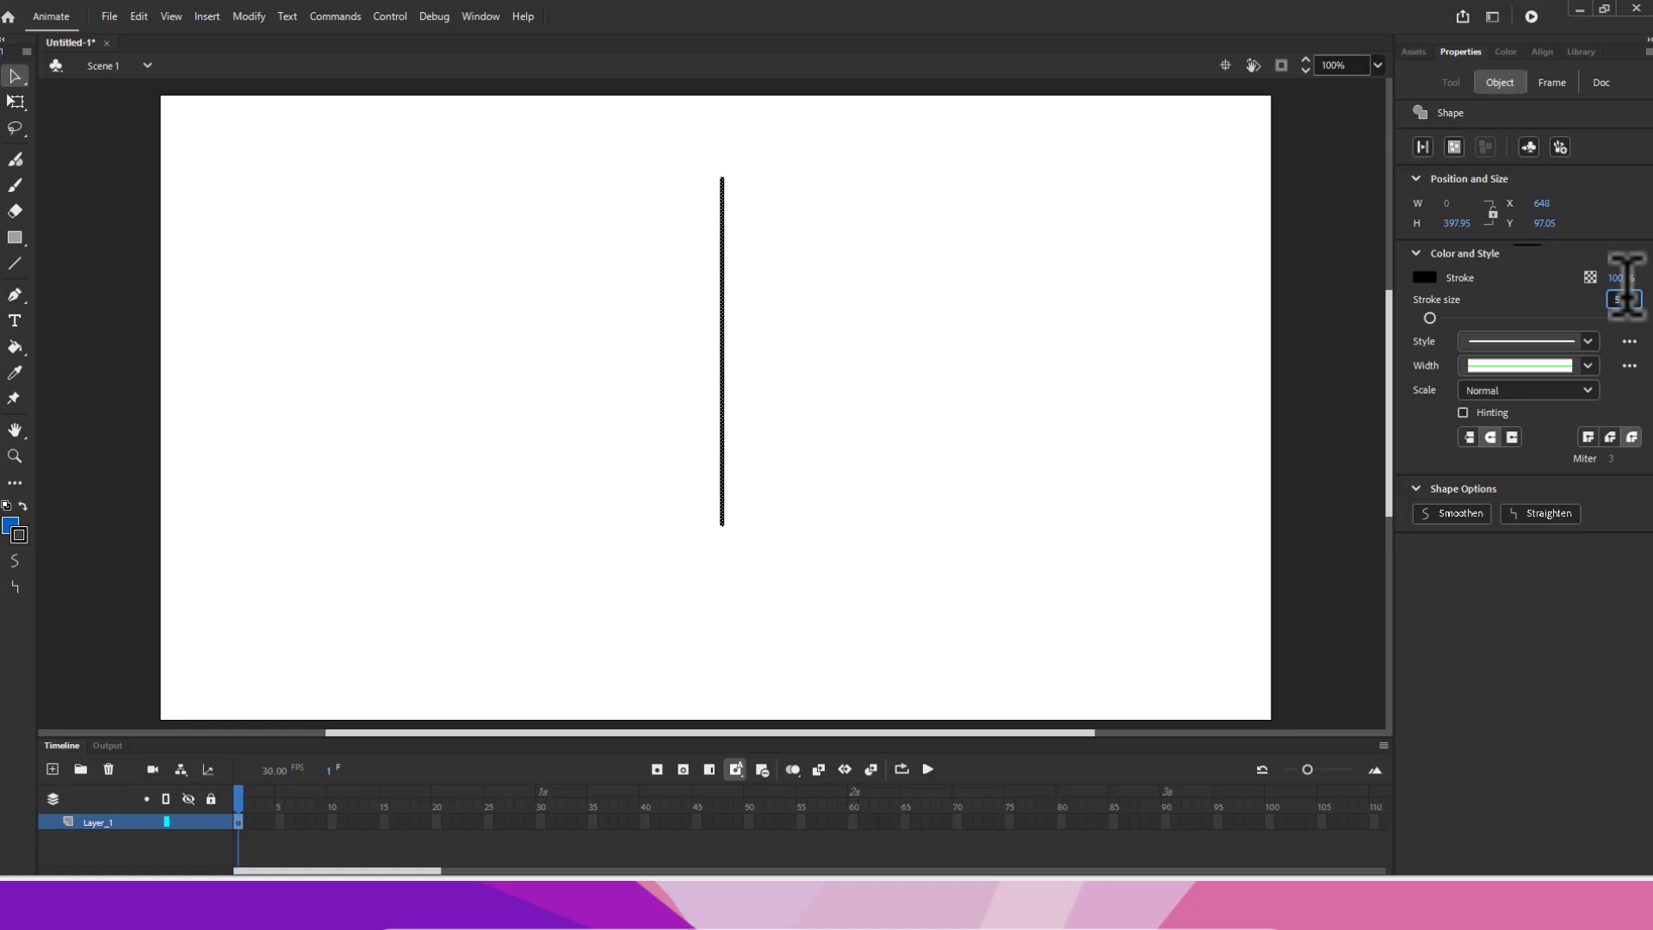
Step: Try the dashed stroke style on the vertical line, and switch the line back to the solid style
click(1587, 341)
click(1545, 401)
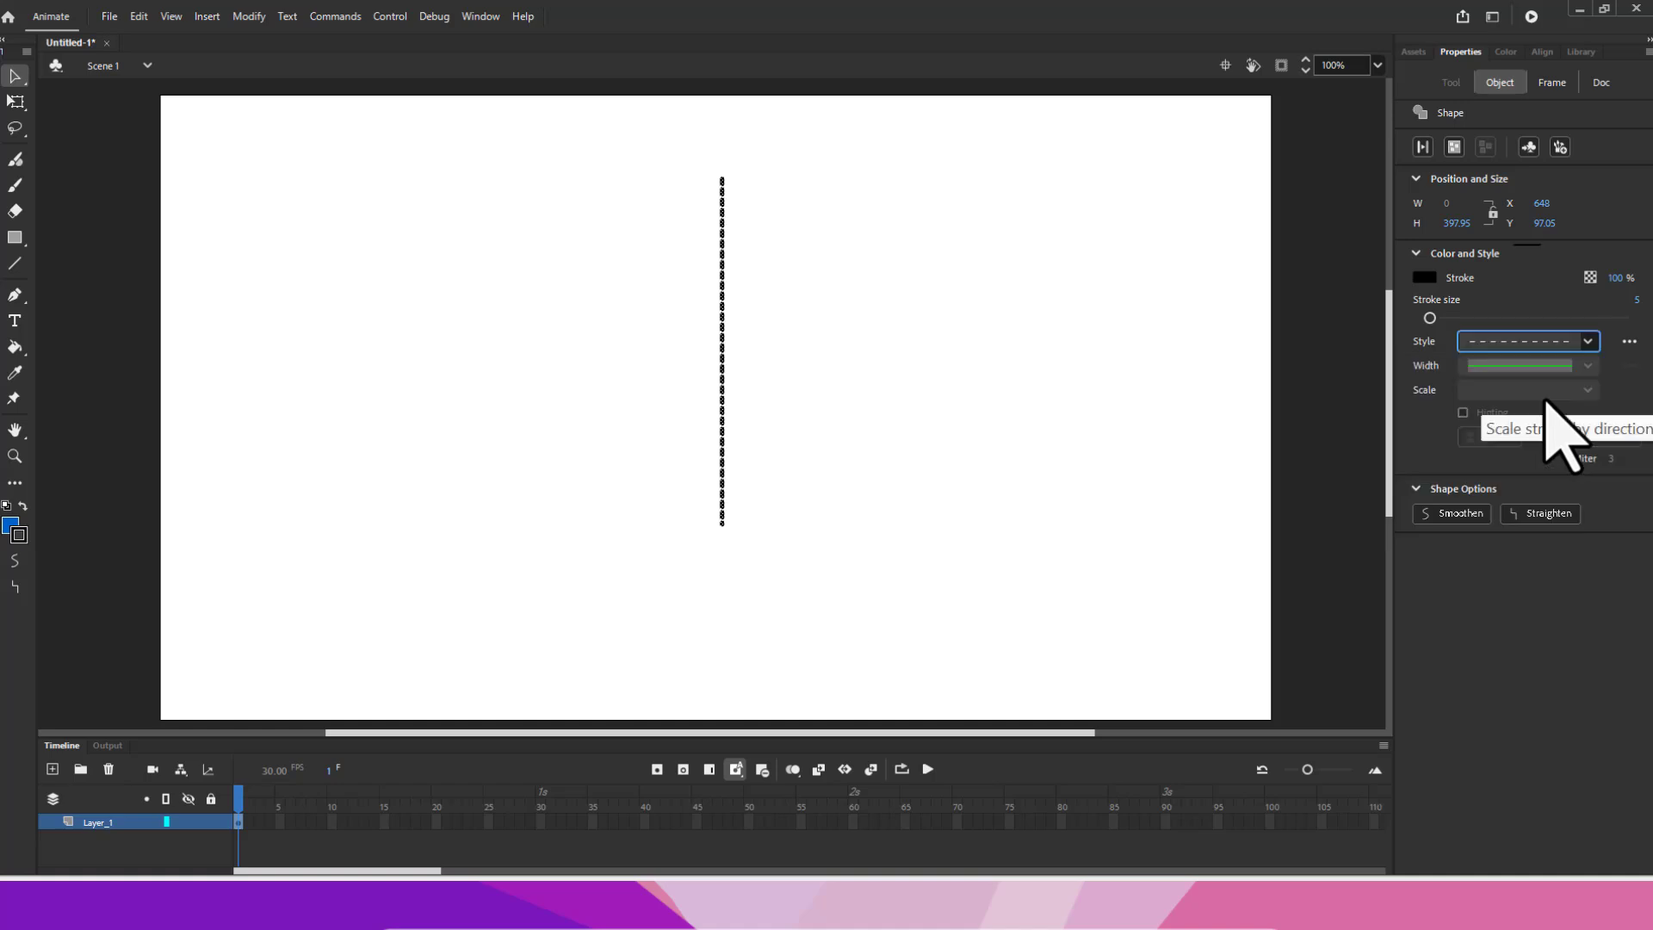
click(1102, 378)
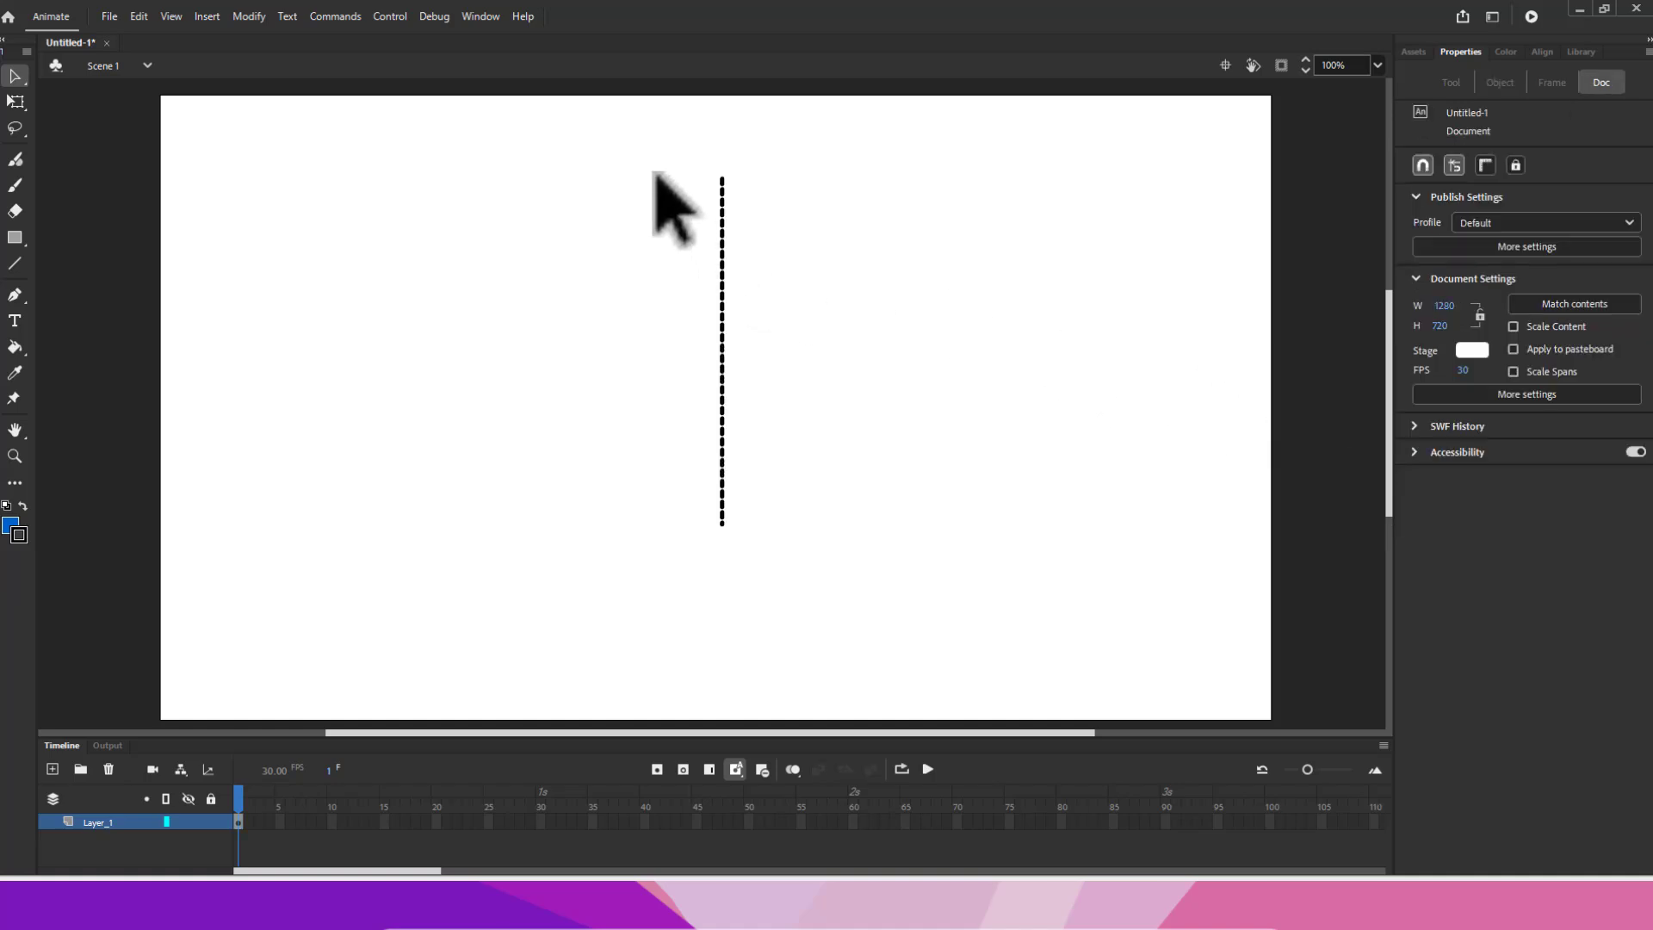
drag(668, 155, 848, 672)
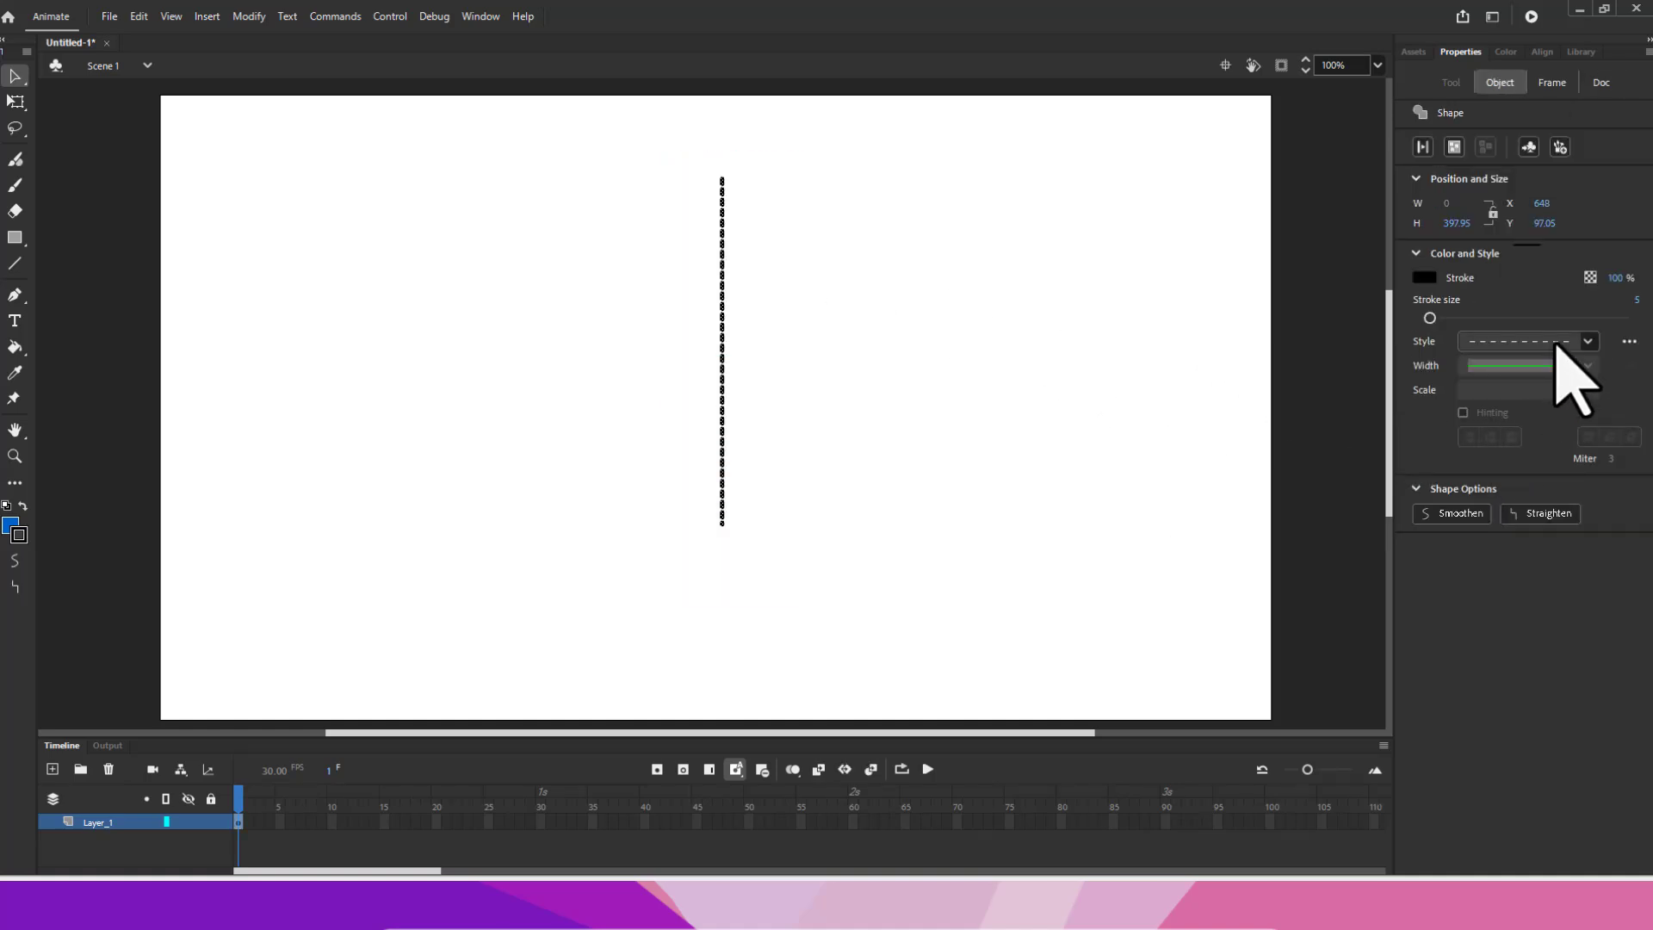
click(1584, 342)
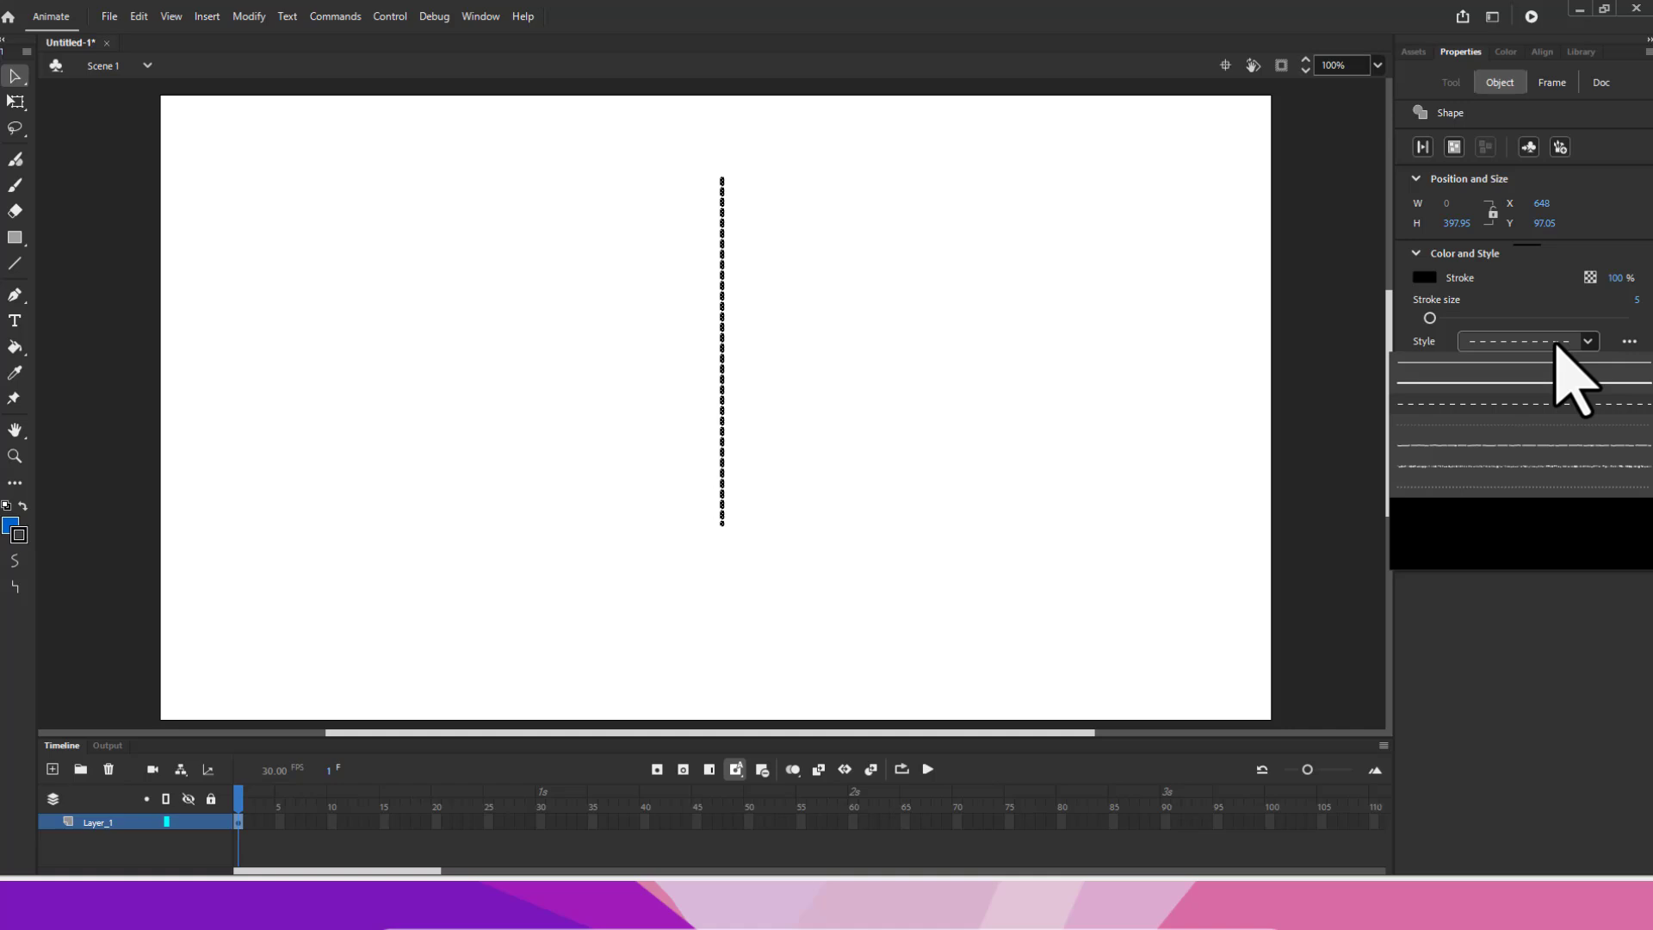
click(1516, 381)
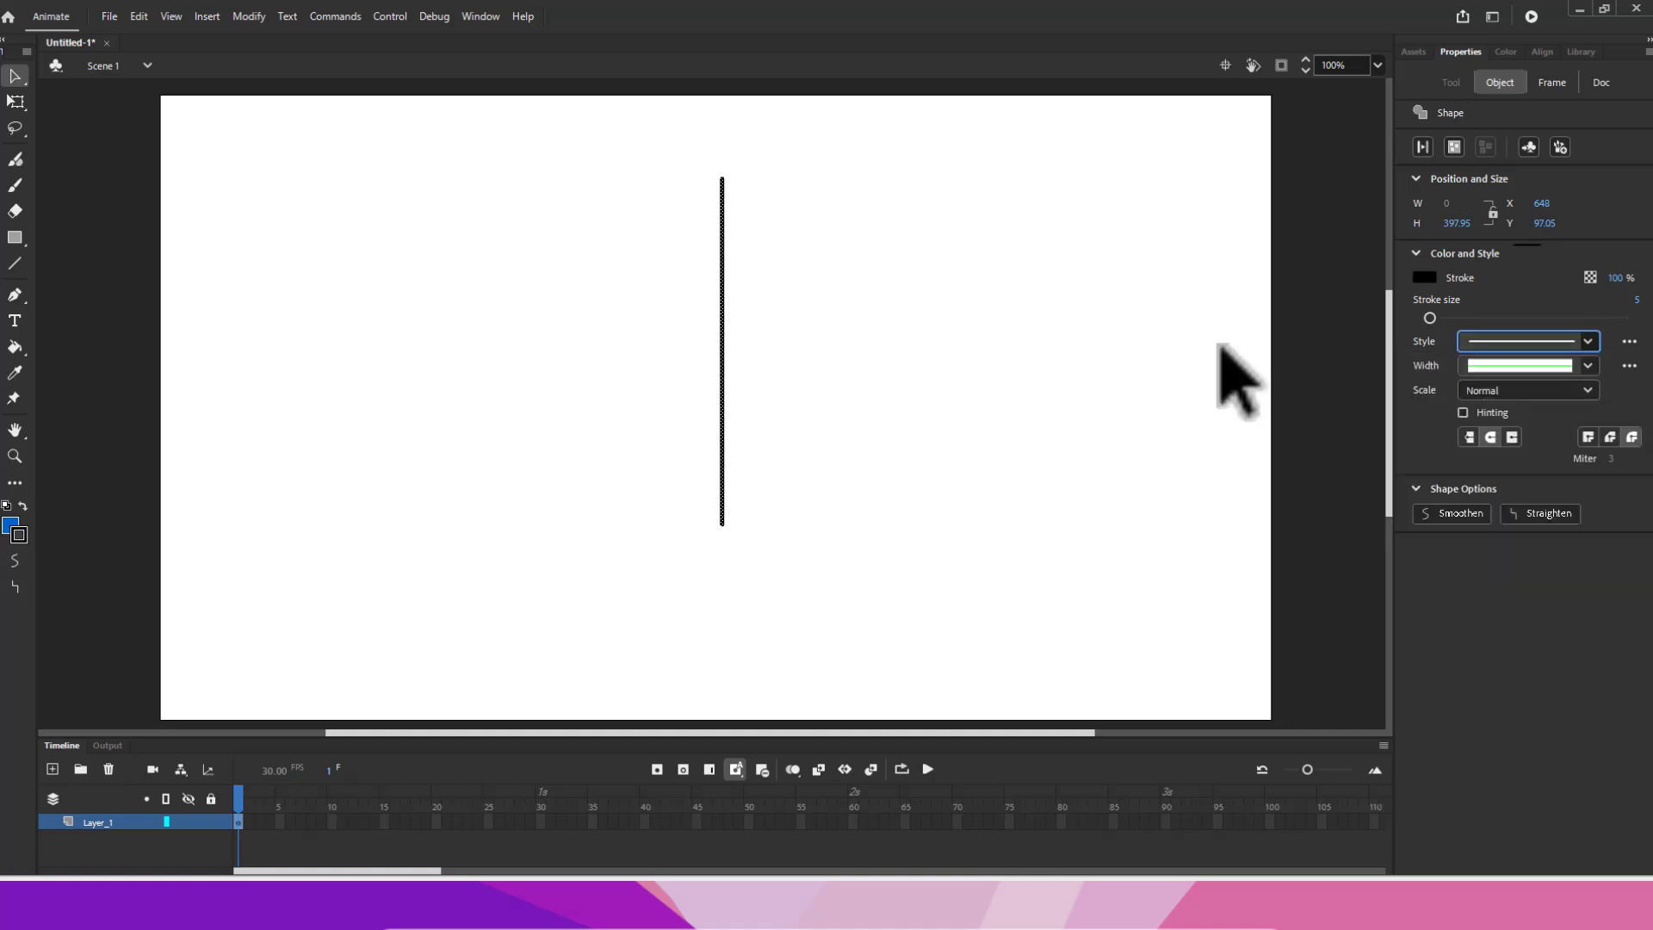
click(826, 280)
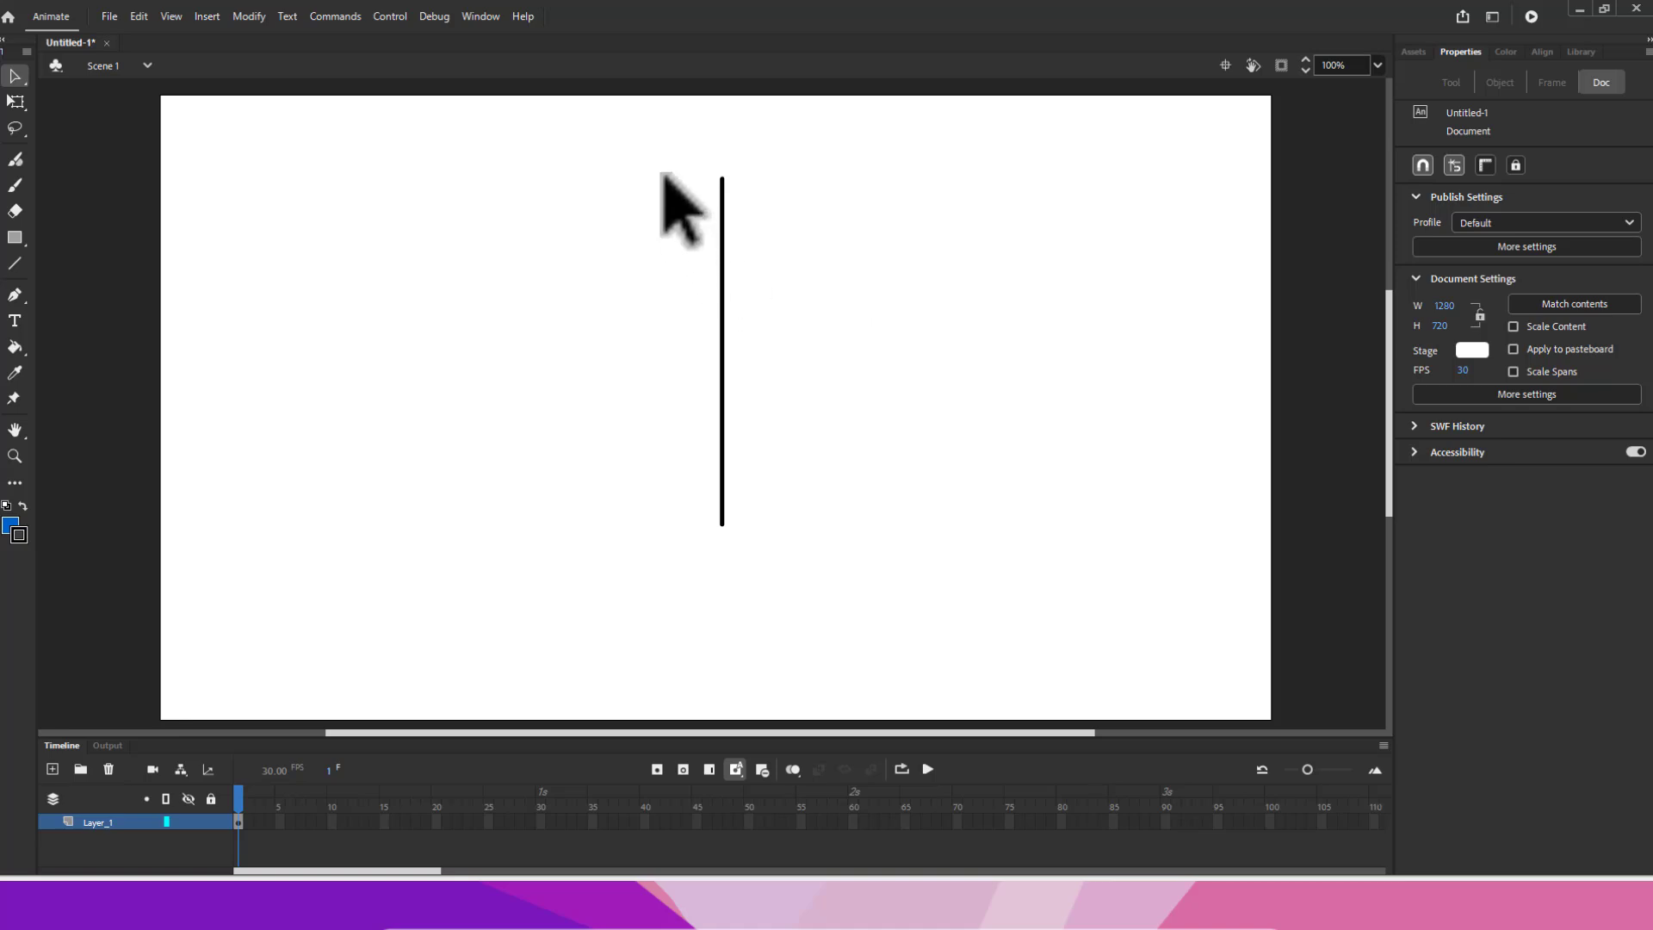
Step: Apply the Straighten and Smoothen shape options to the whole vertical line
drag(664, 153, 788, 541)
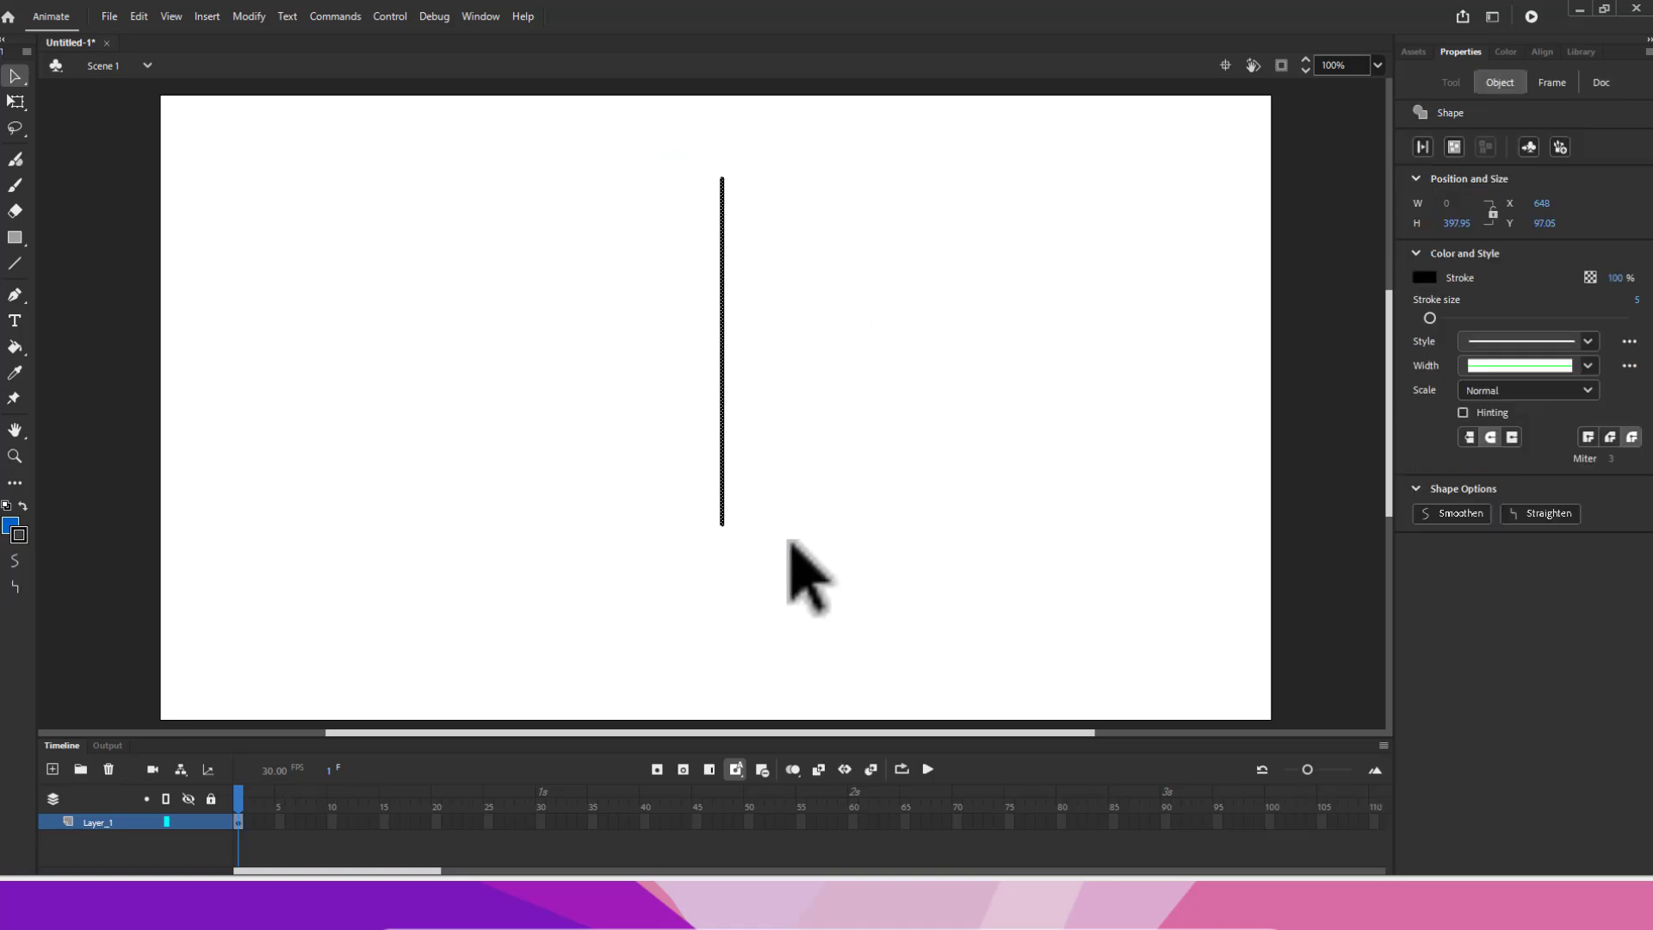
click(1529, 512)
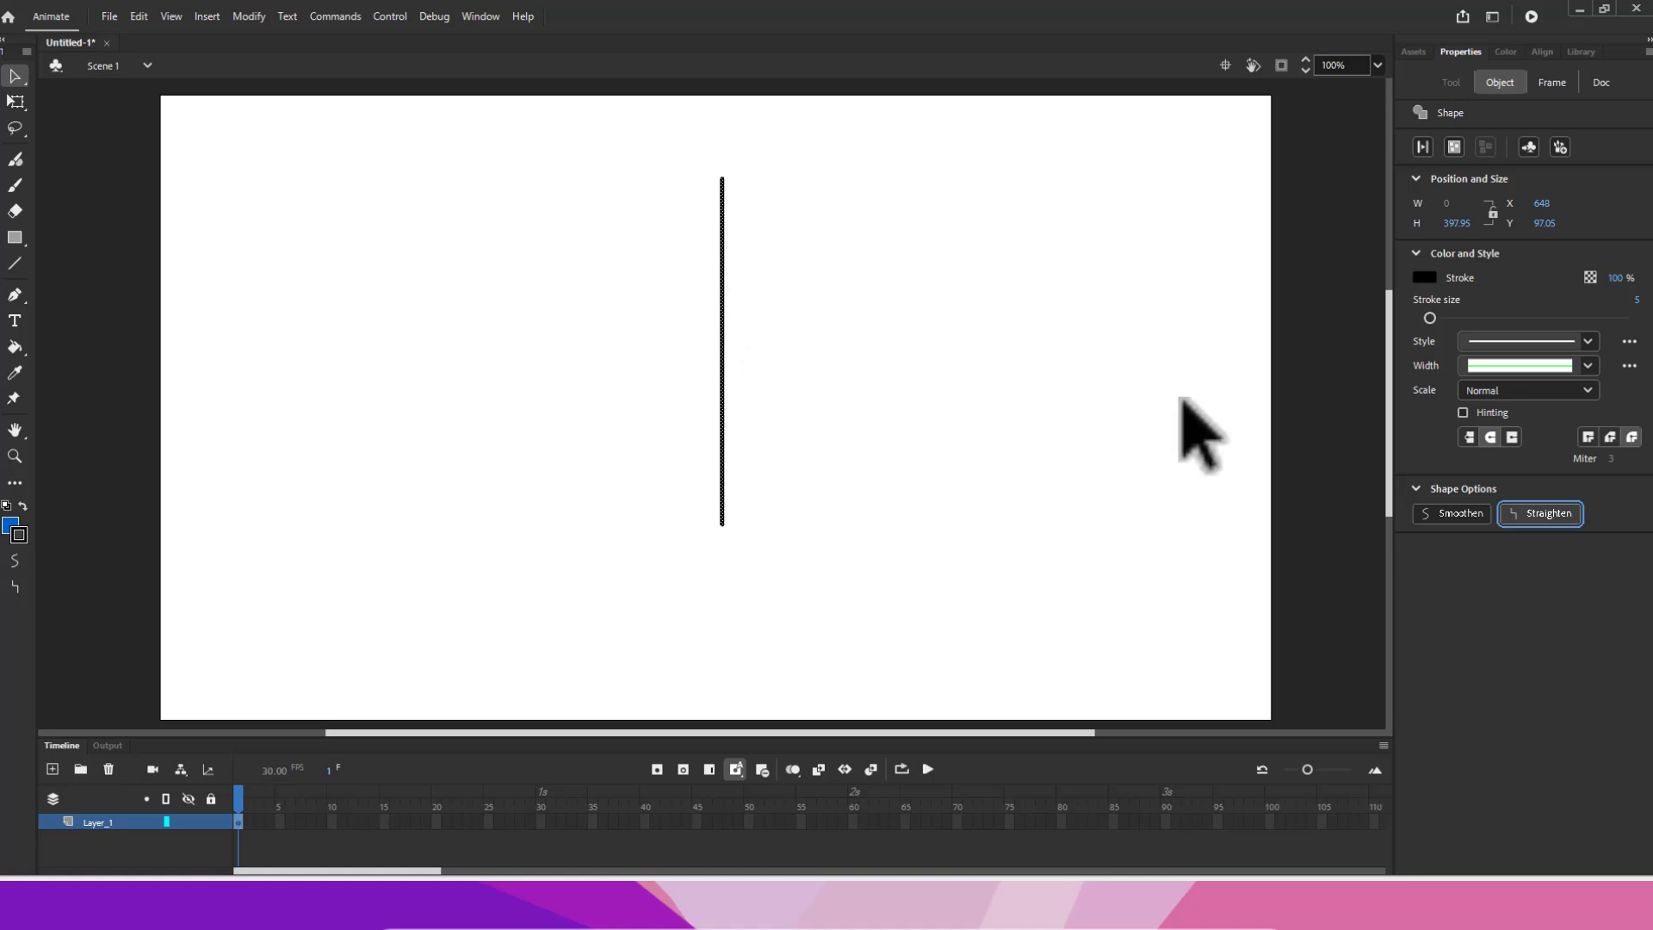
click(1455, 513)
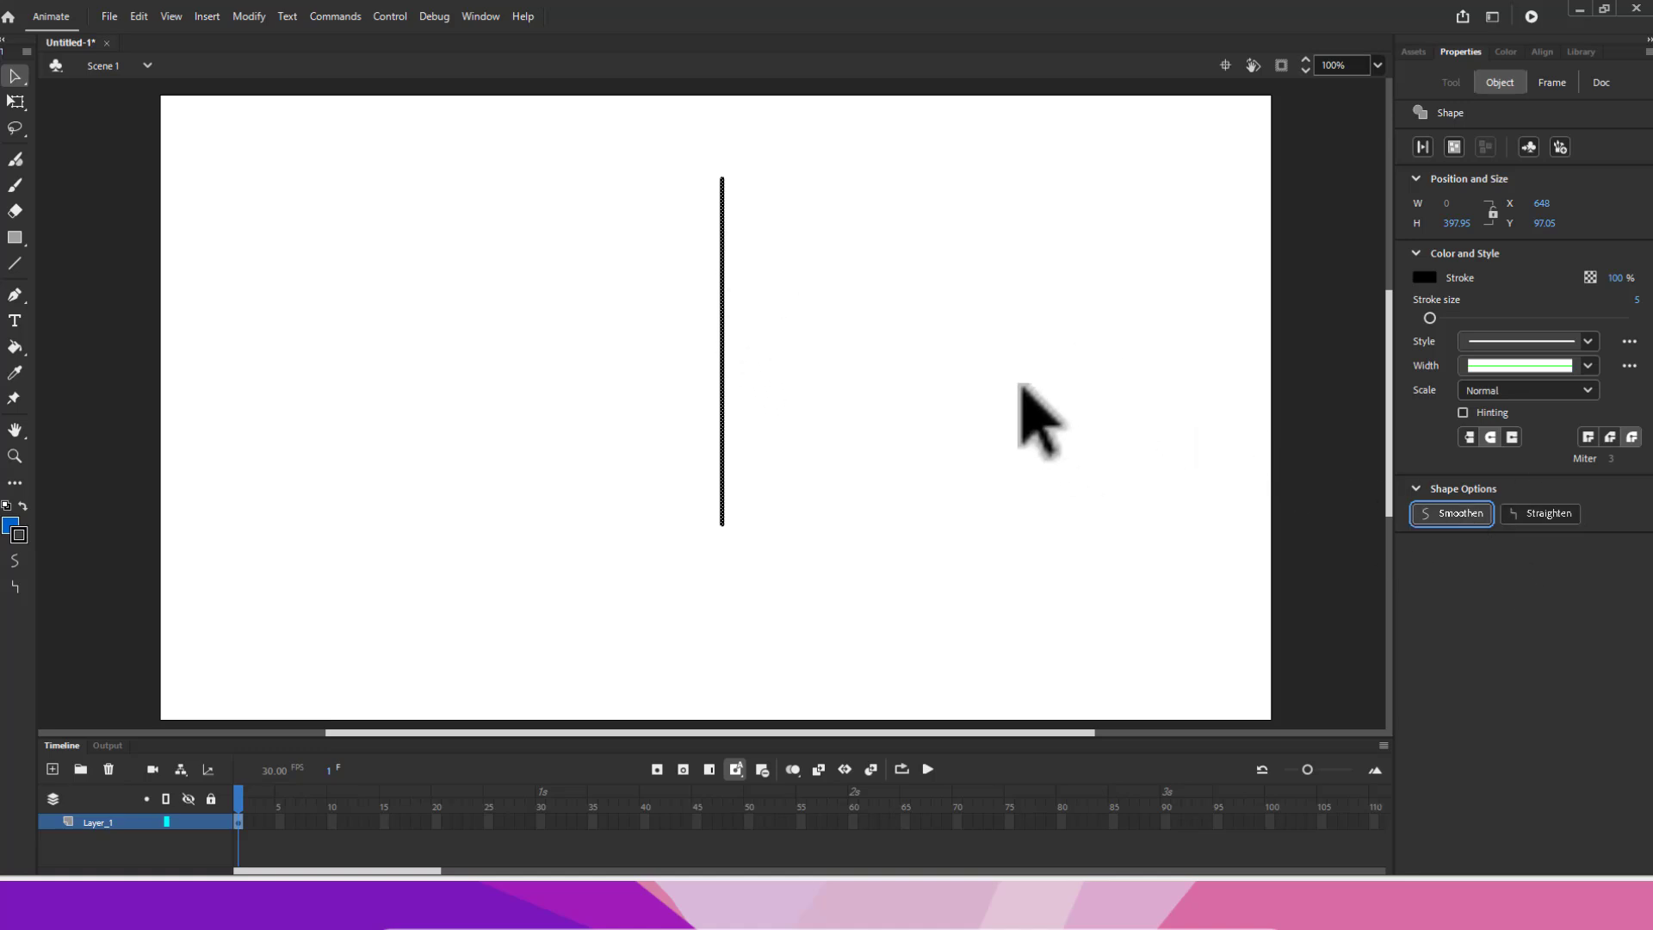
click(661, 144)
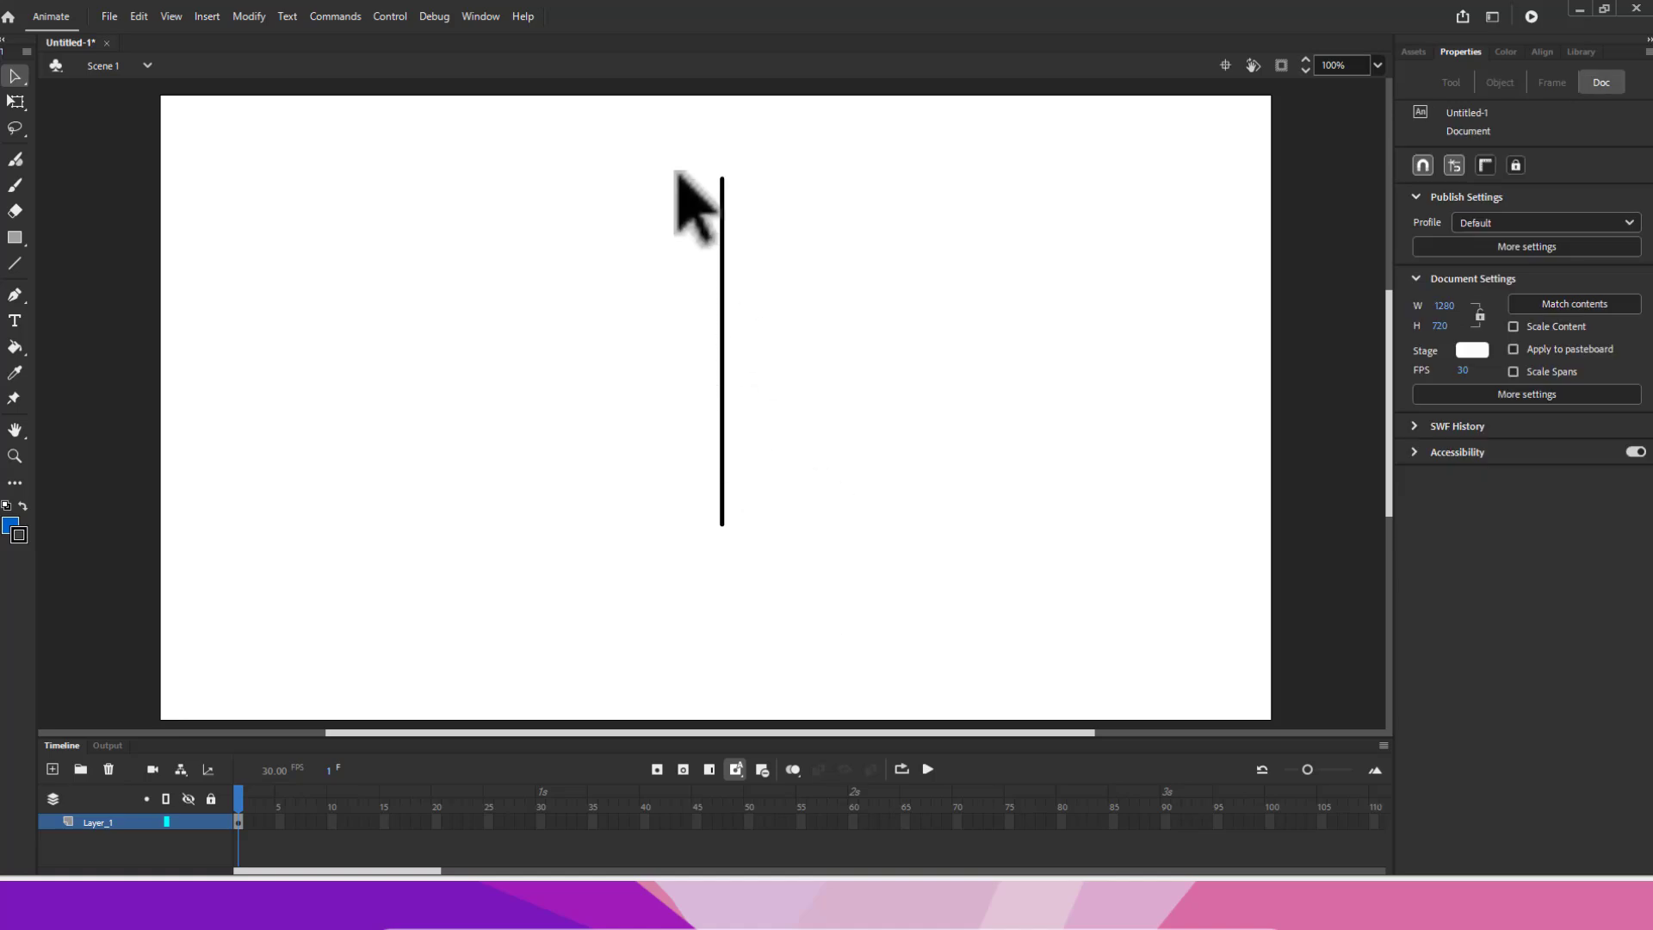
Step: Set the vertical line's stroke color to pure red from the default swatches
drag(661, 144, 813, 577)
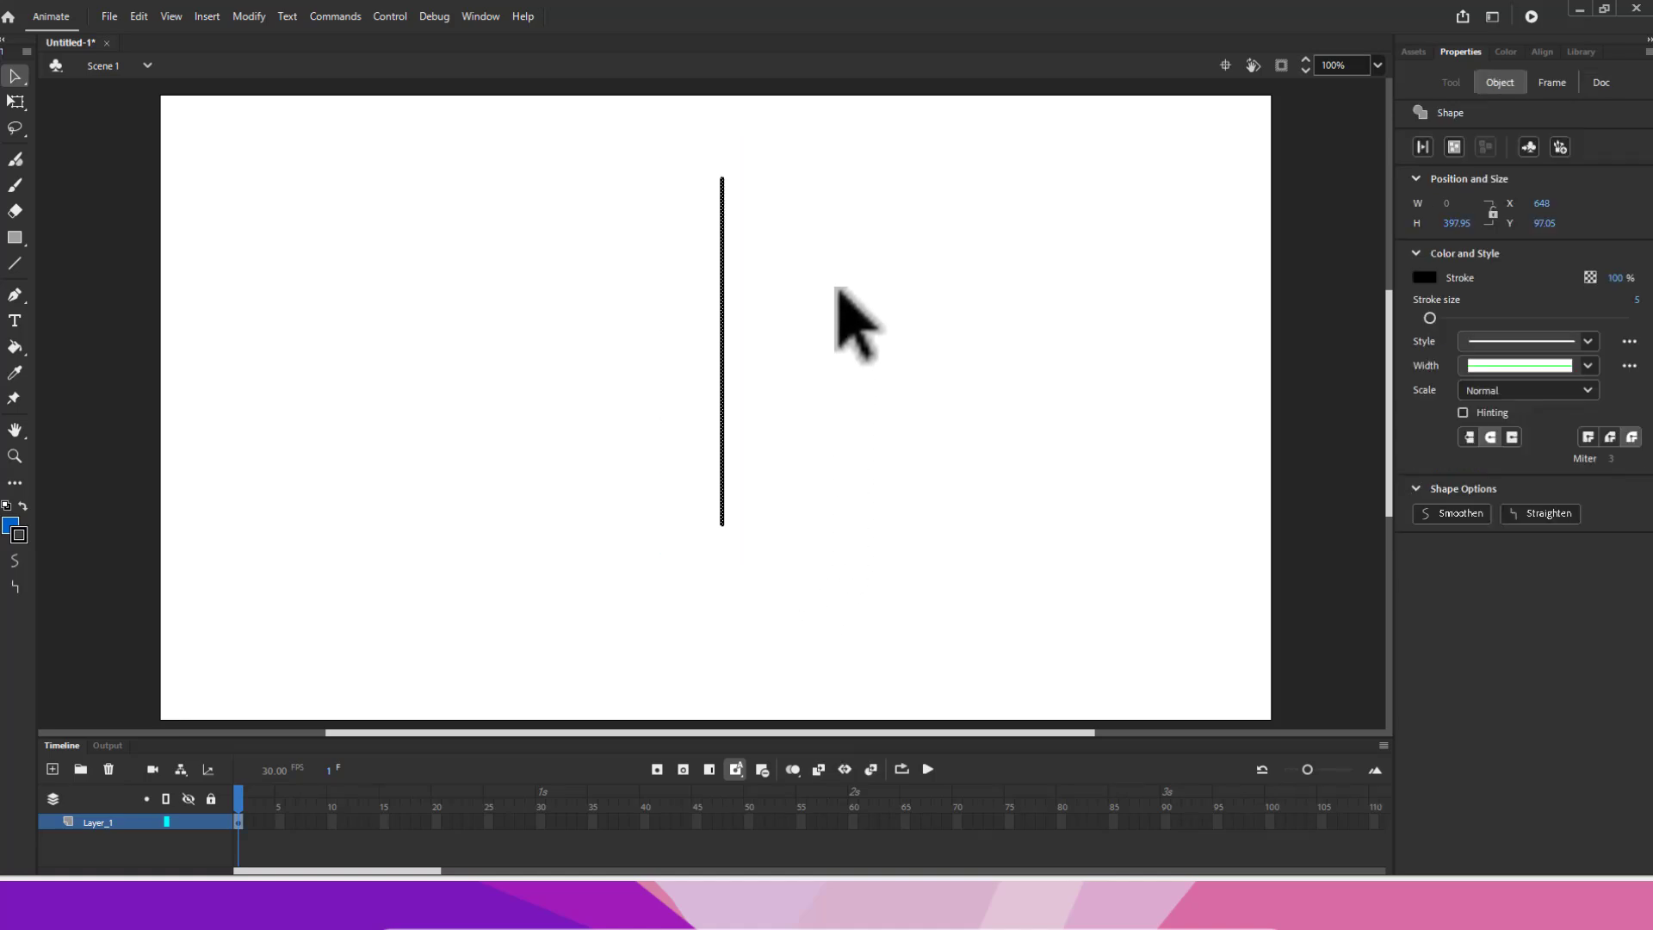
click(1425, 279)
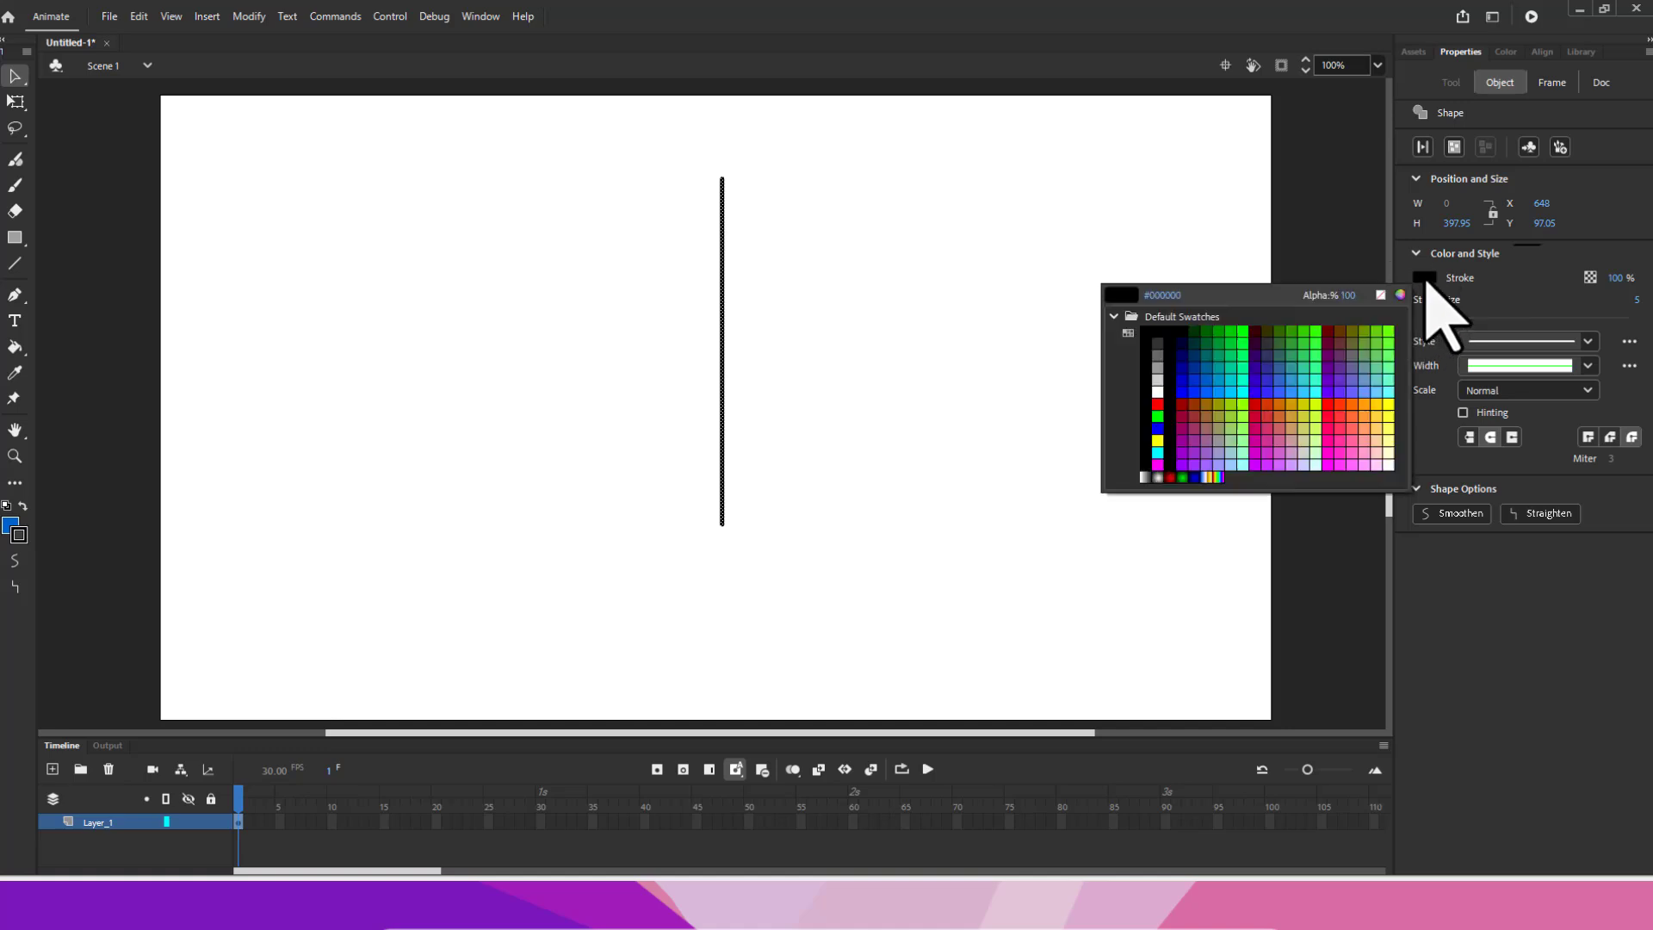
click(1389, 332)
click(1425, 277)
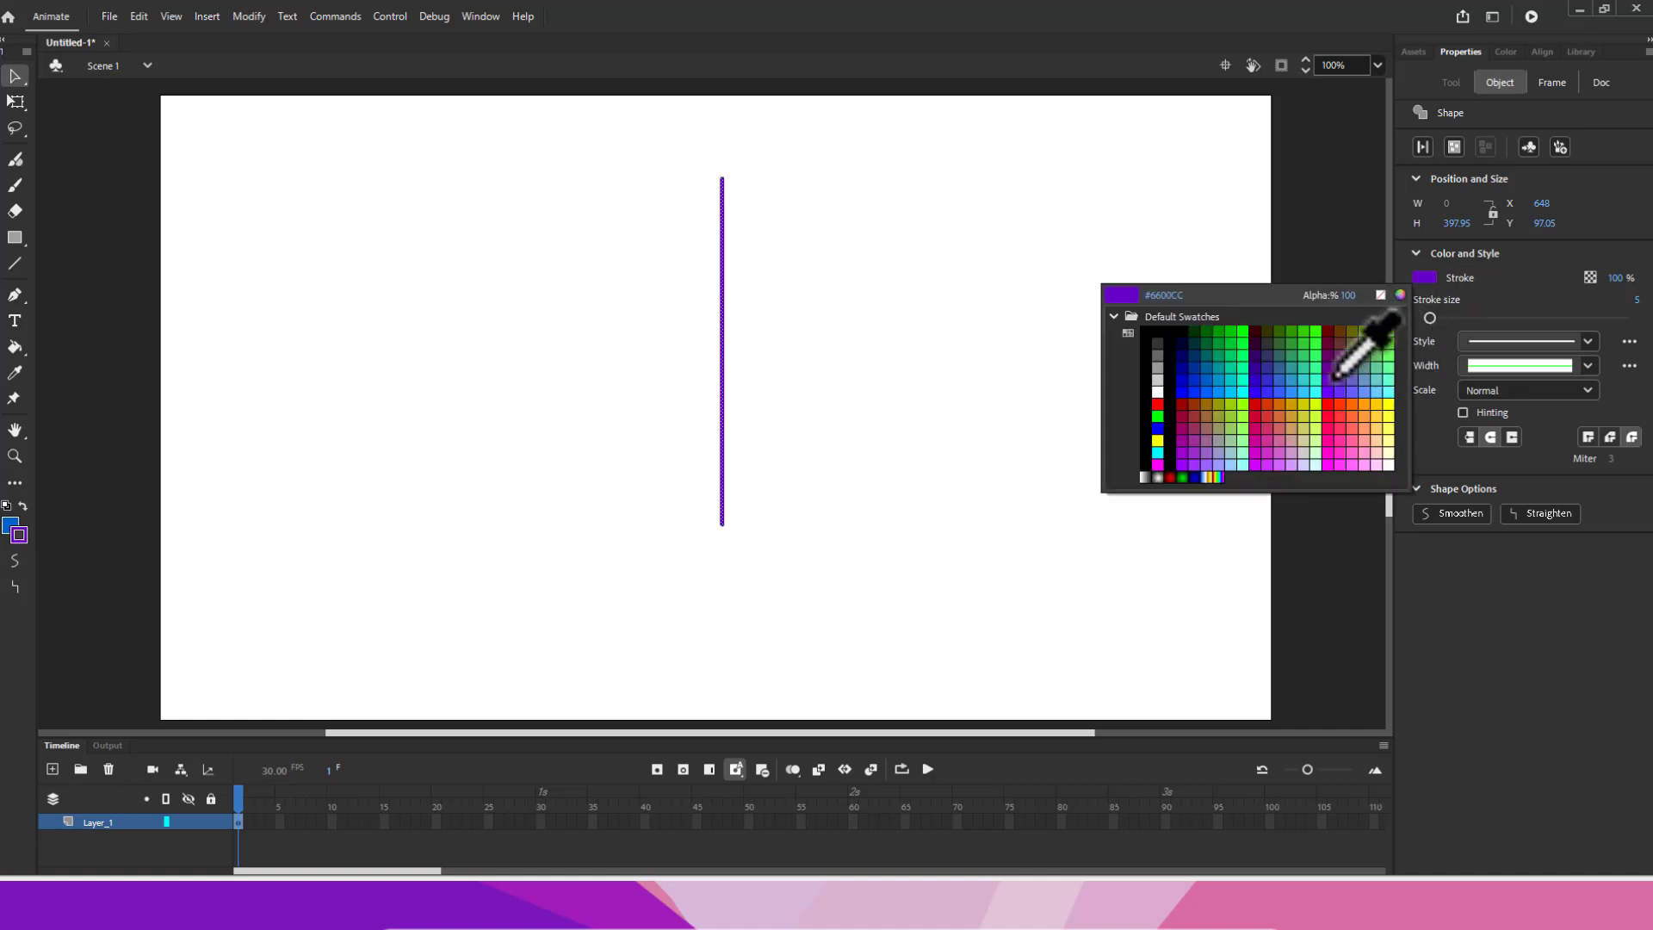
click(1158, 404)
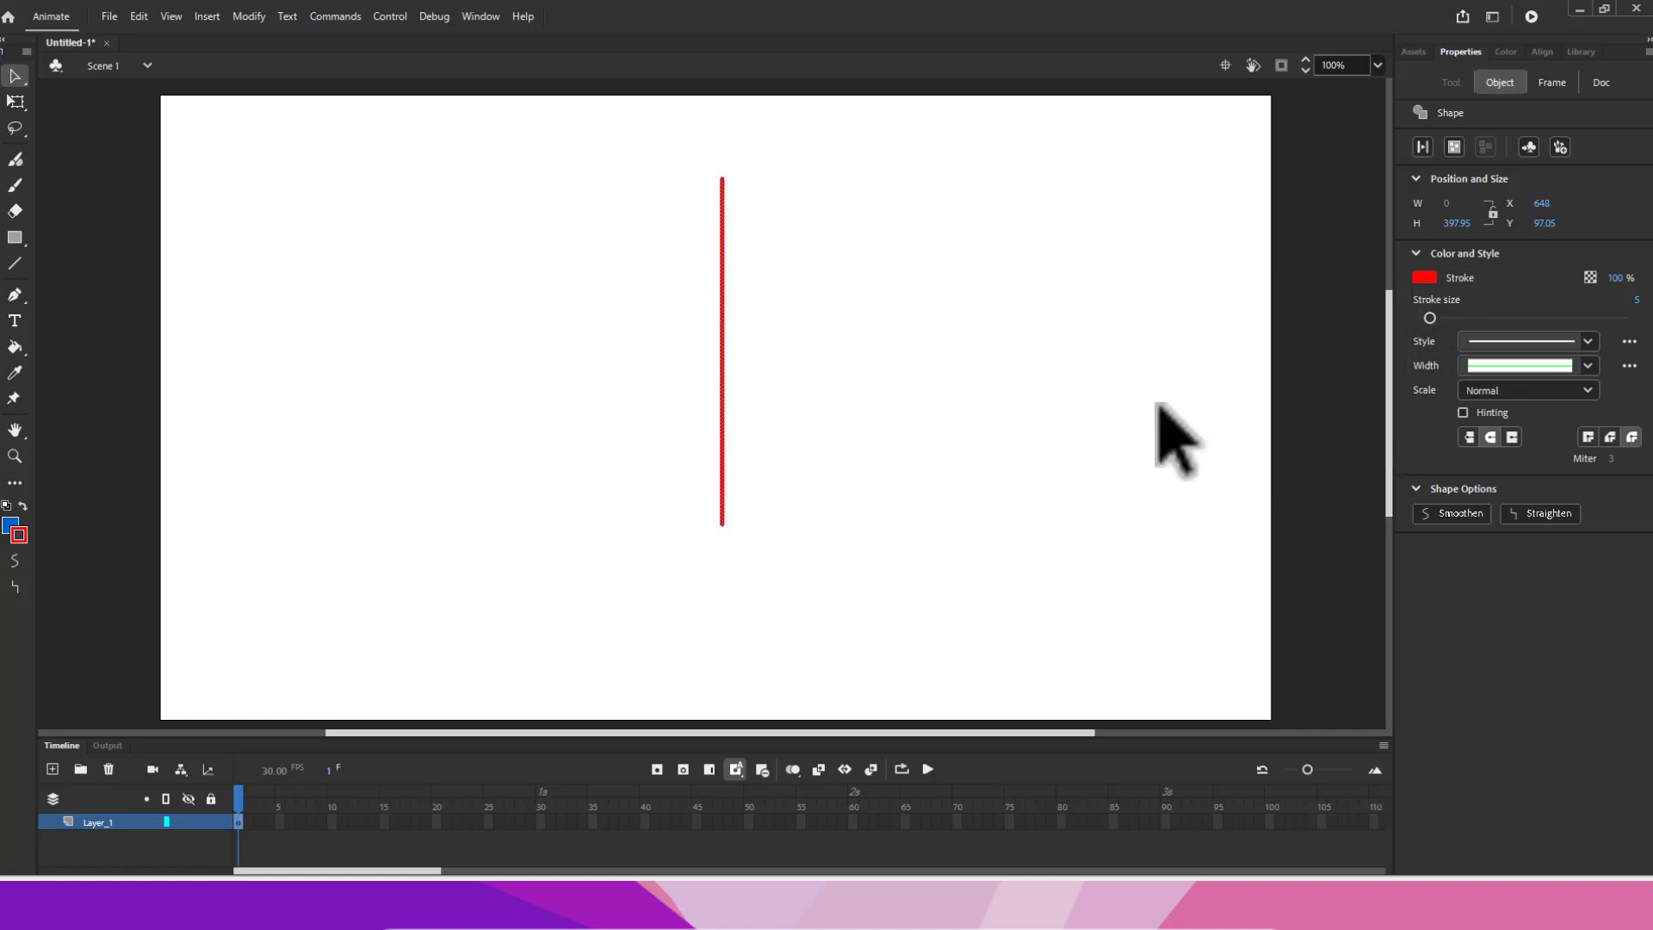
click(833, 230)
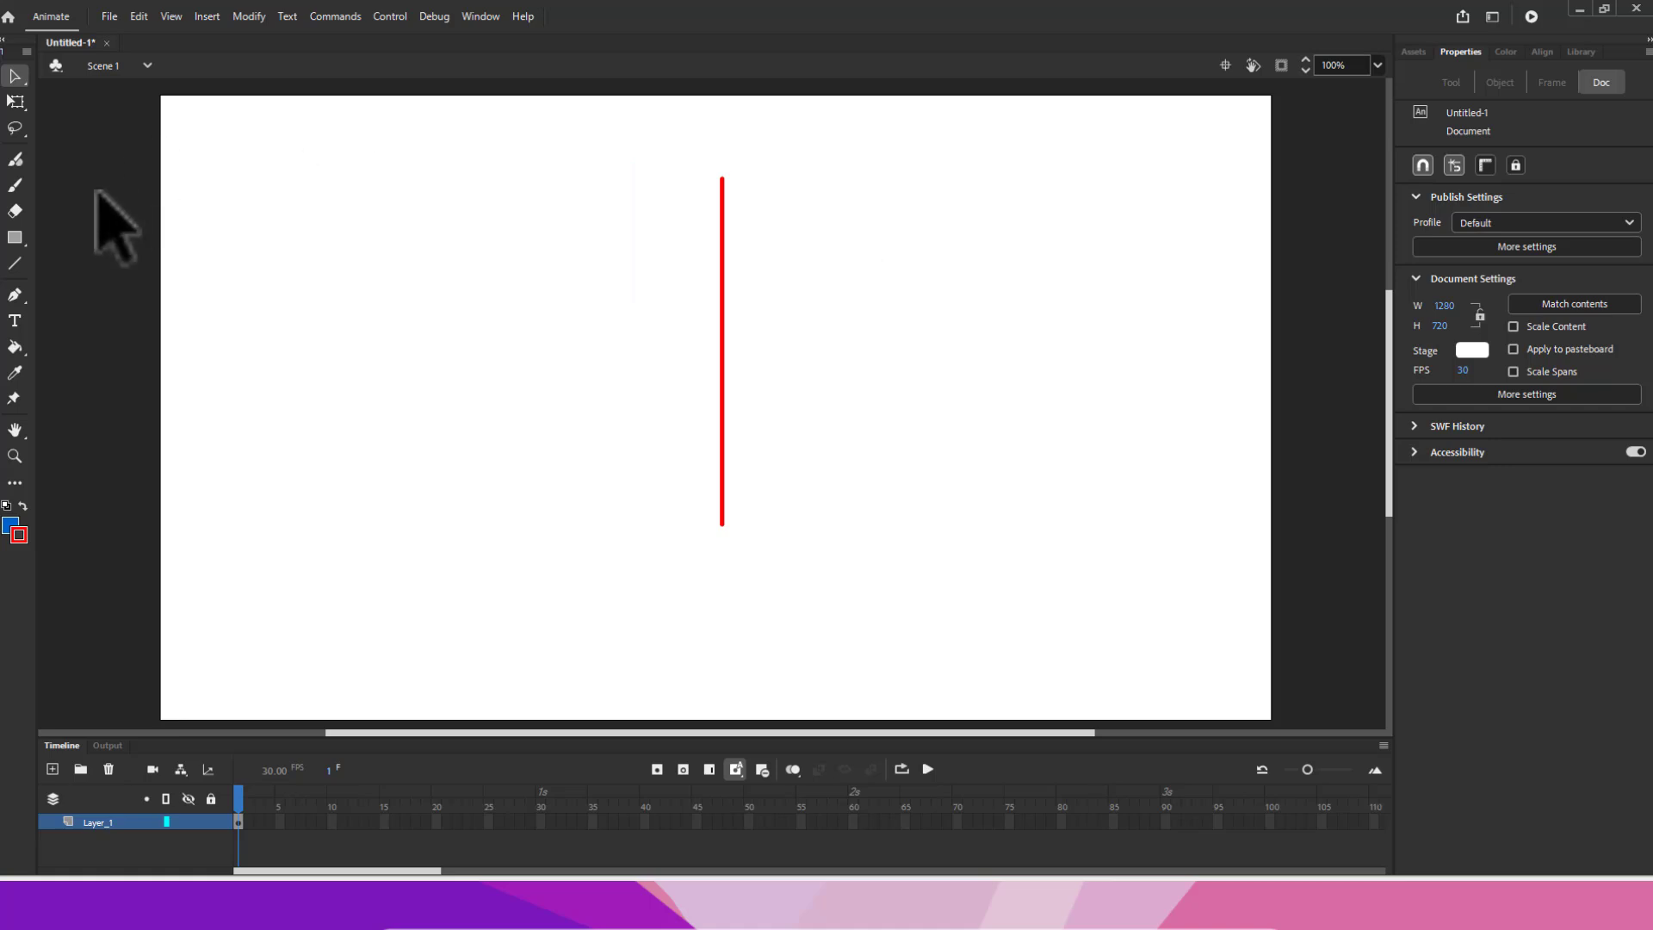
Step: Draw a blue-filled rectangle with a red outline, about 305 by 351 px, to the right of the vertical line
click(15, 239)
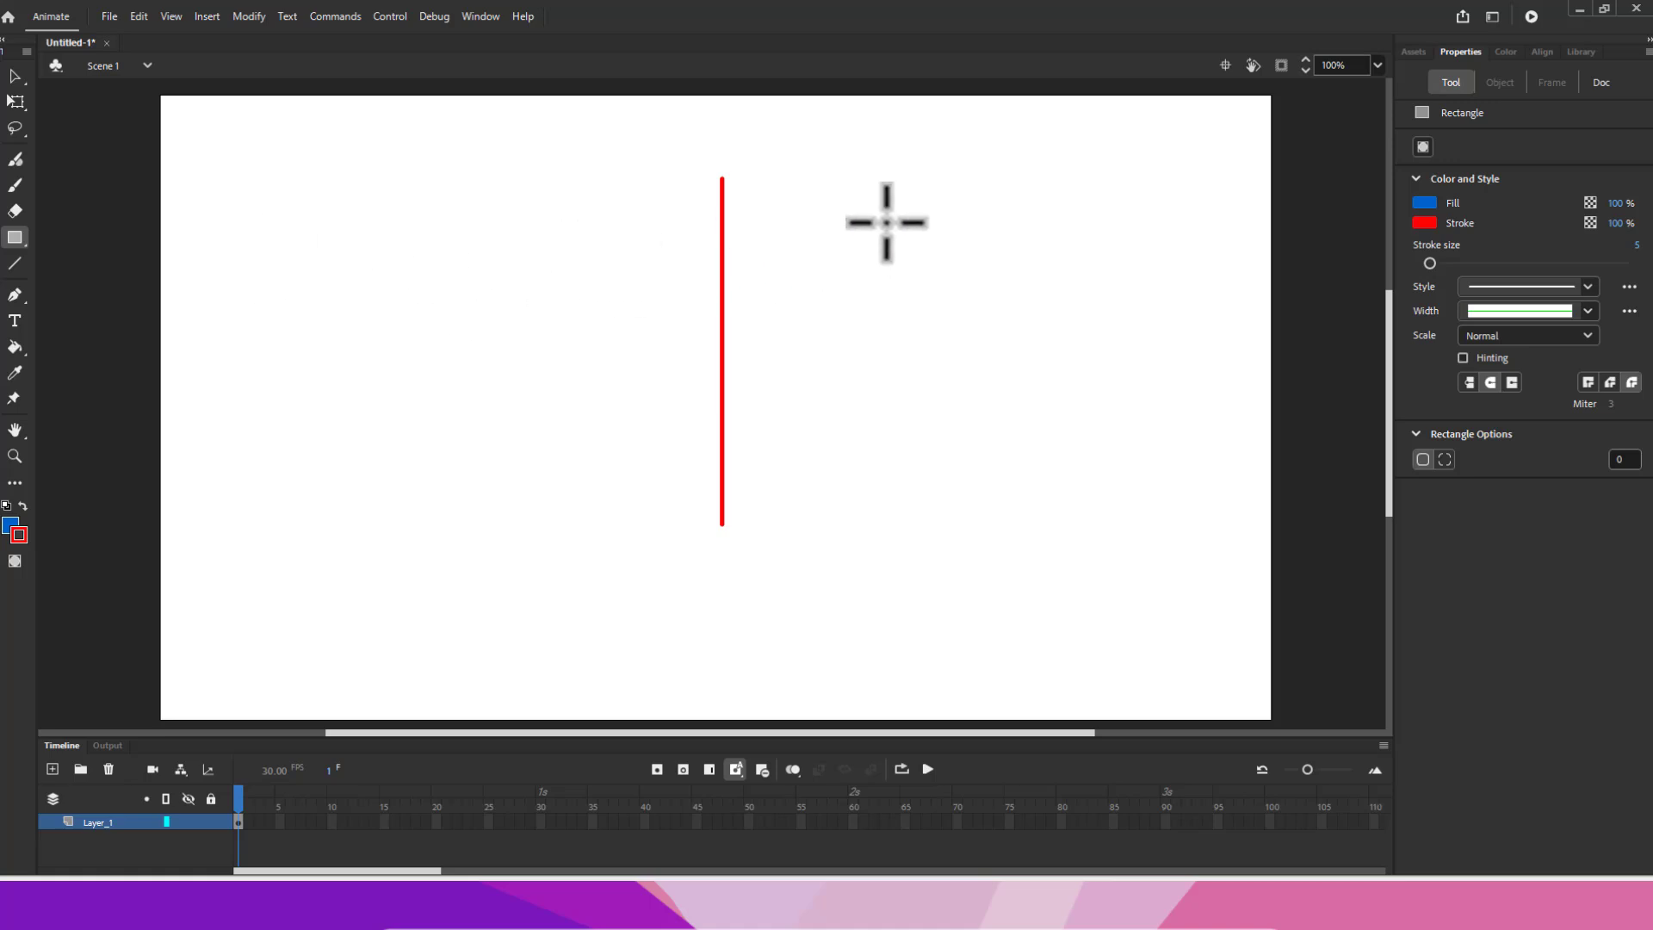
mouse_move(853, 206)
mouse_down()
mouse_move(941, 293)
mouse_move(1027, 449)
mouse_move(1118, 512)
mouse_up()
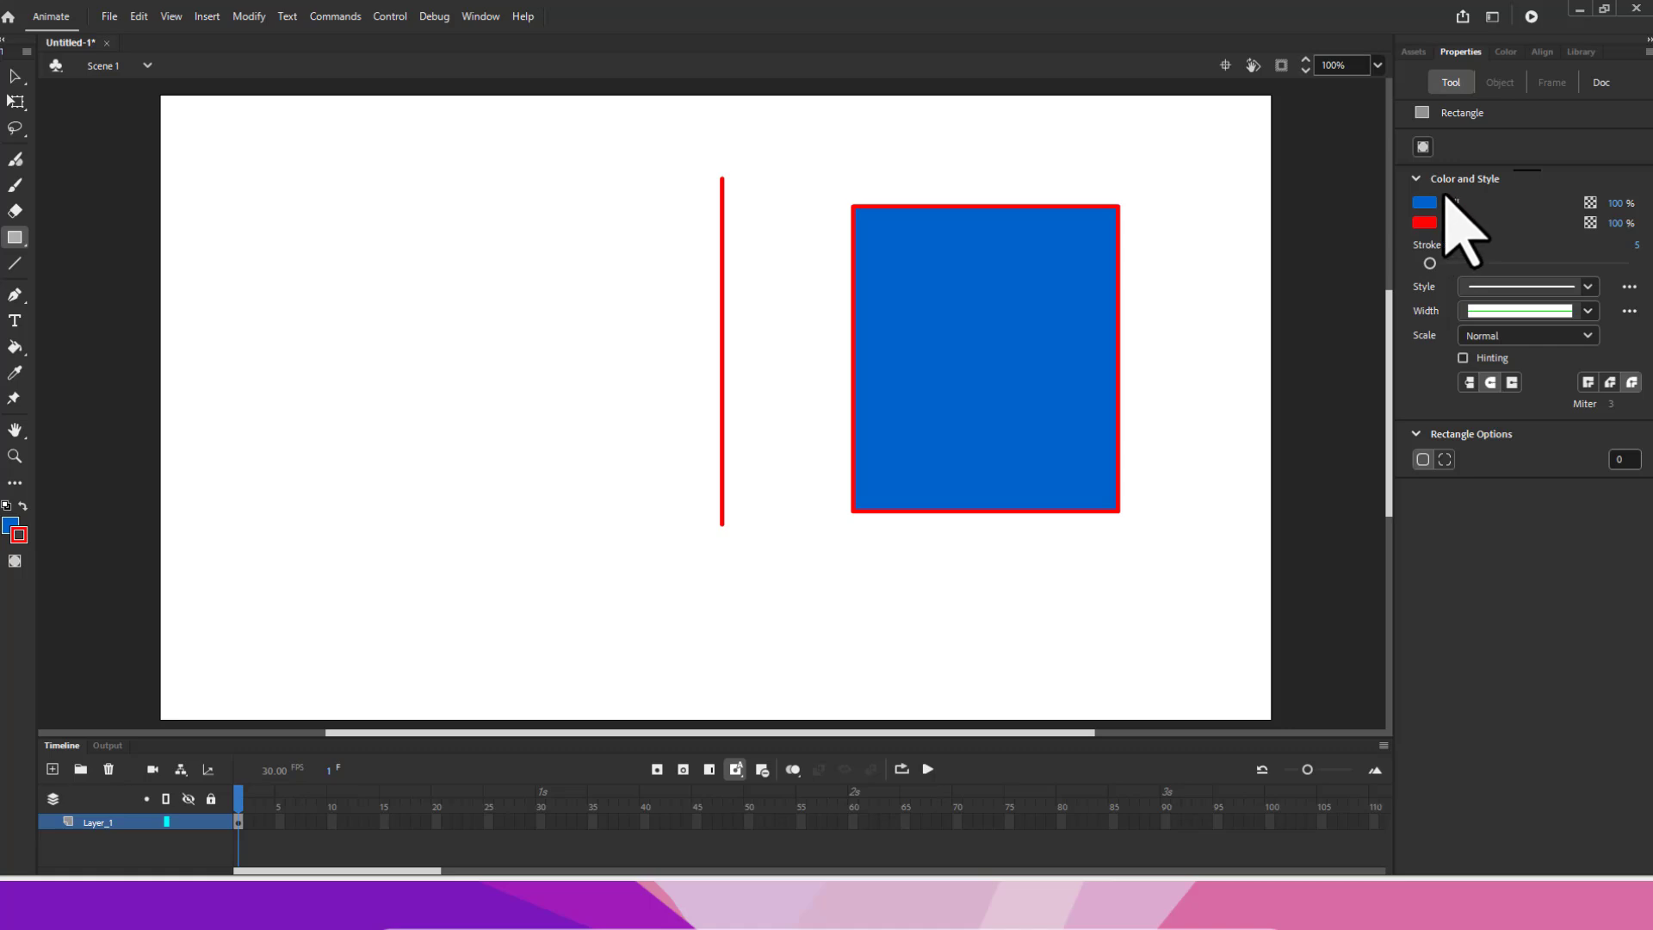
Step: Select the rectangle's fill and outline together, and set its stroke to bright green and its fill to red
click(15, 77)
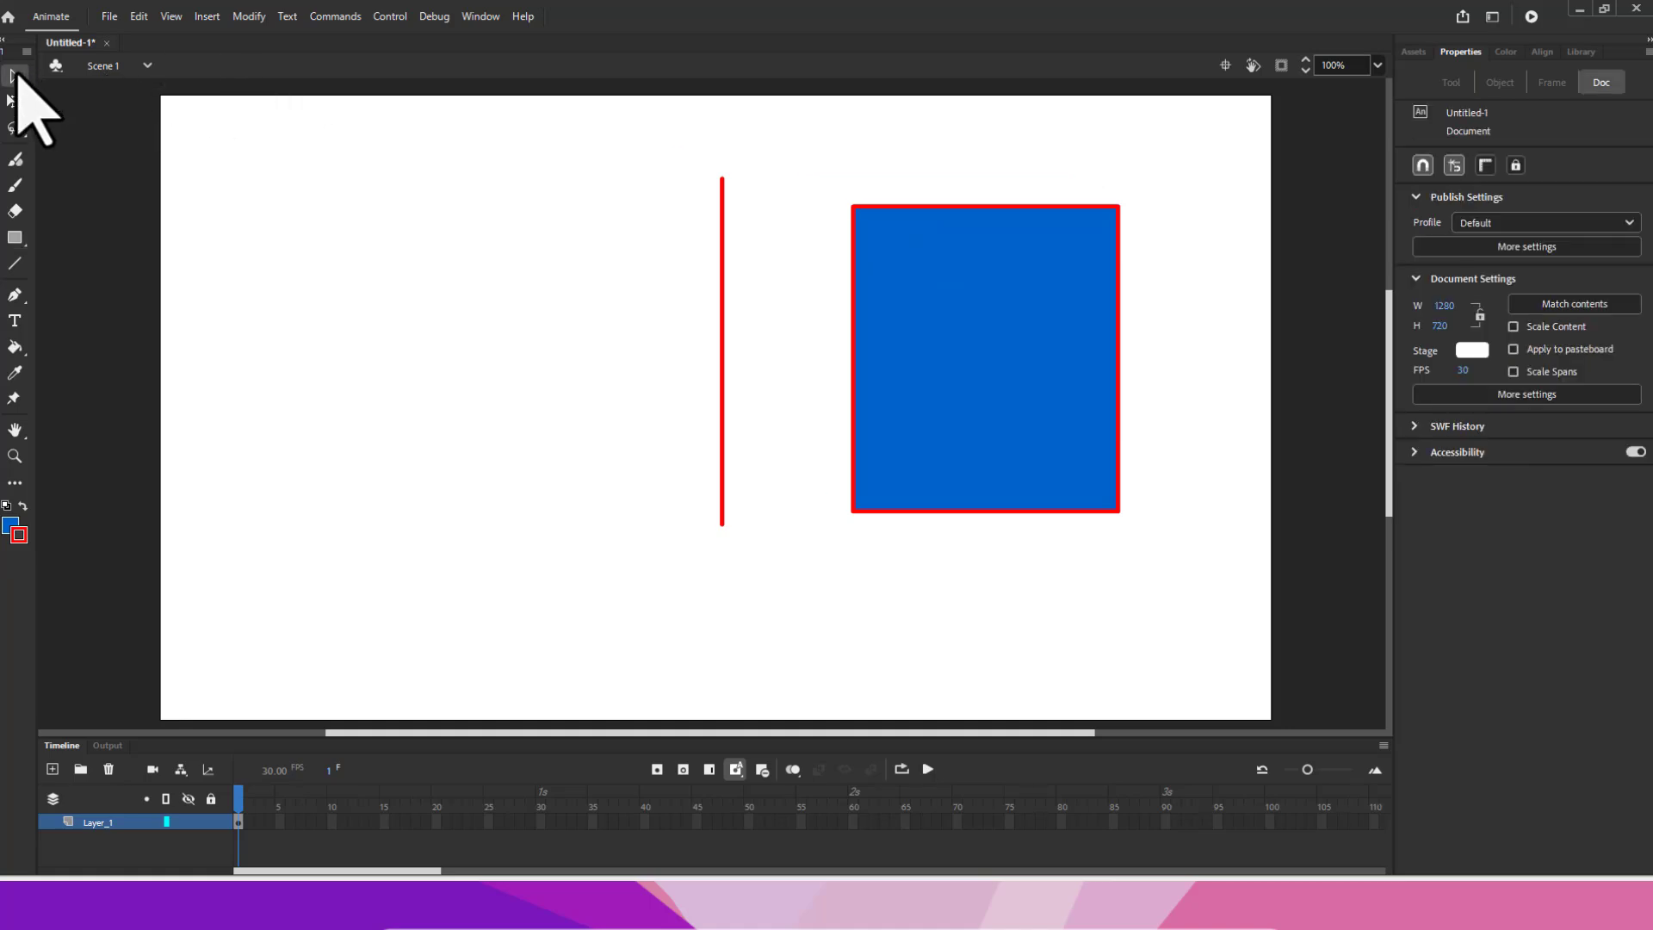
click(941, 263)
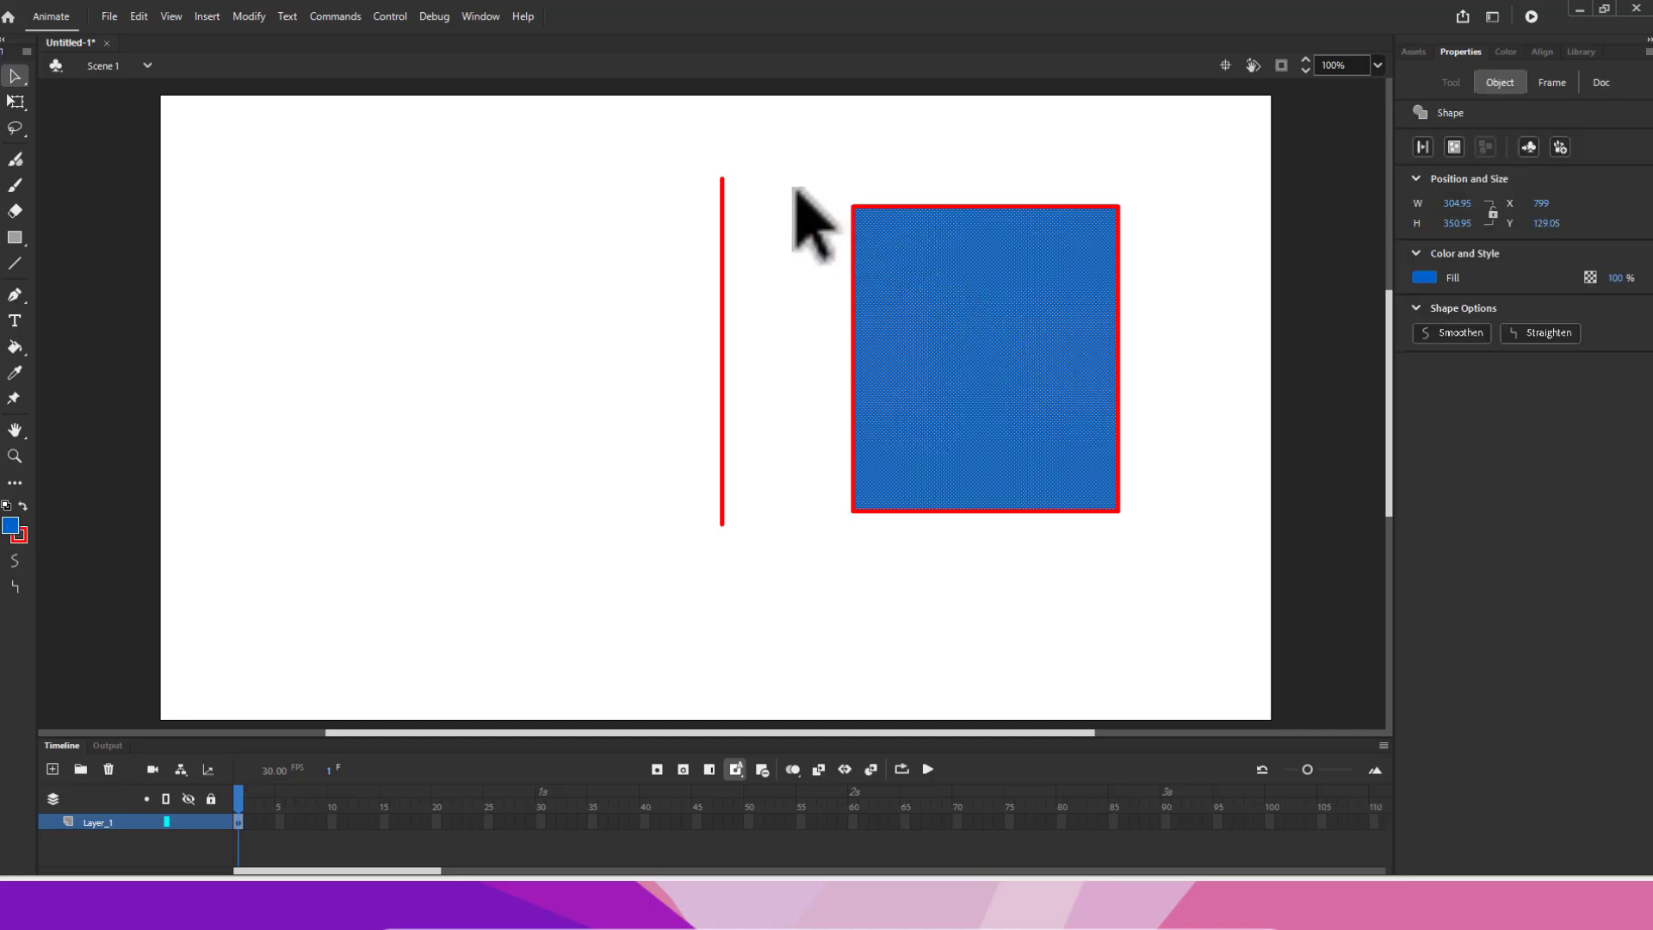
click(793, 188)
click(978, 286)
mouse_move(818, 164)
mouse_down()
mouse_move(1081, 377)
mouse_move(1164, 527)
mouse_move(1160, 560)
mouse_up()
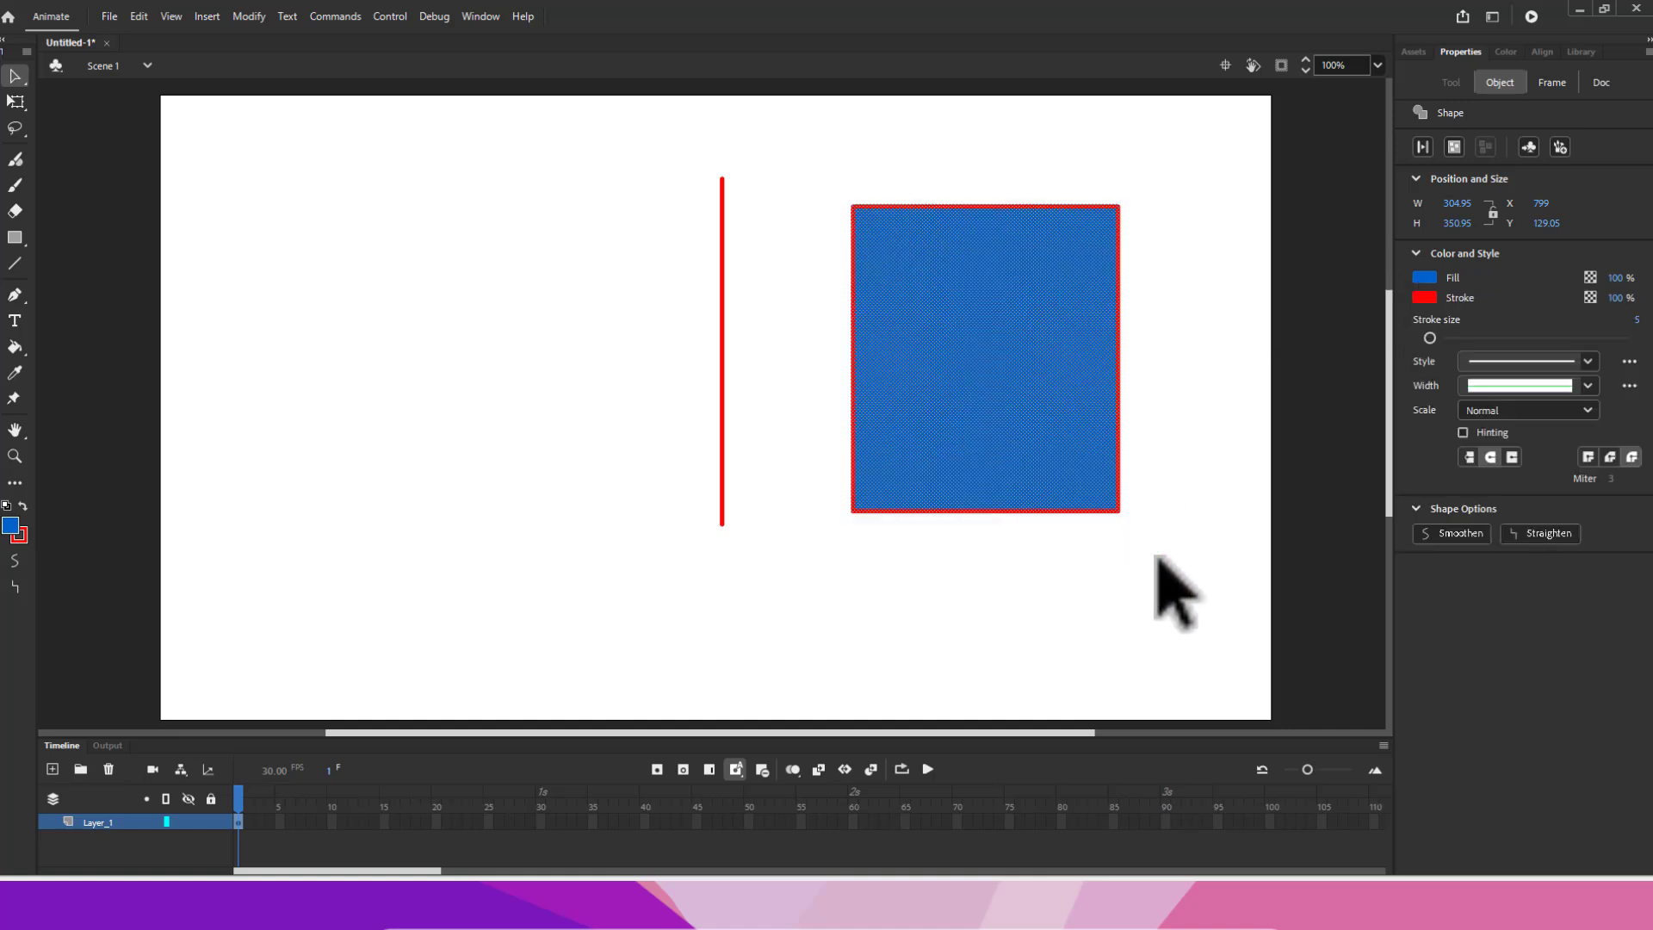
click(1423, 298)
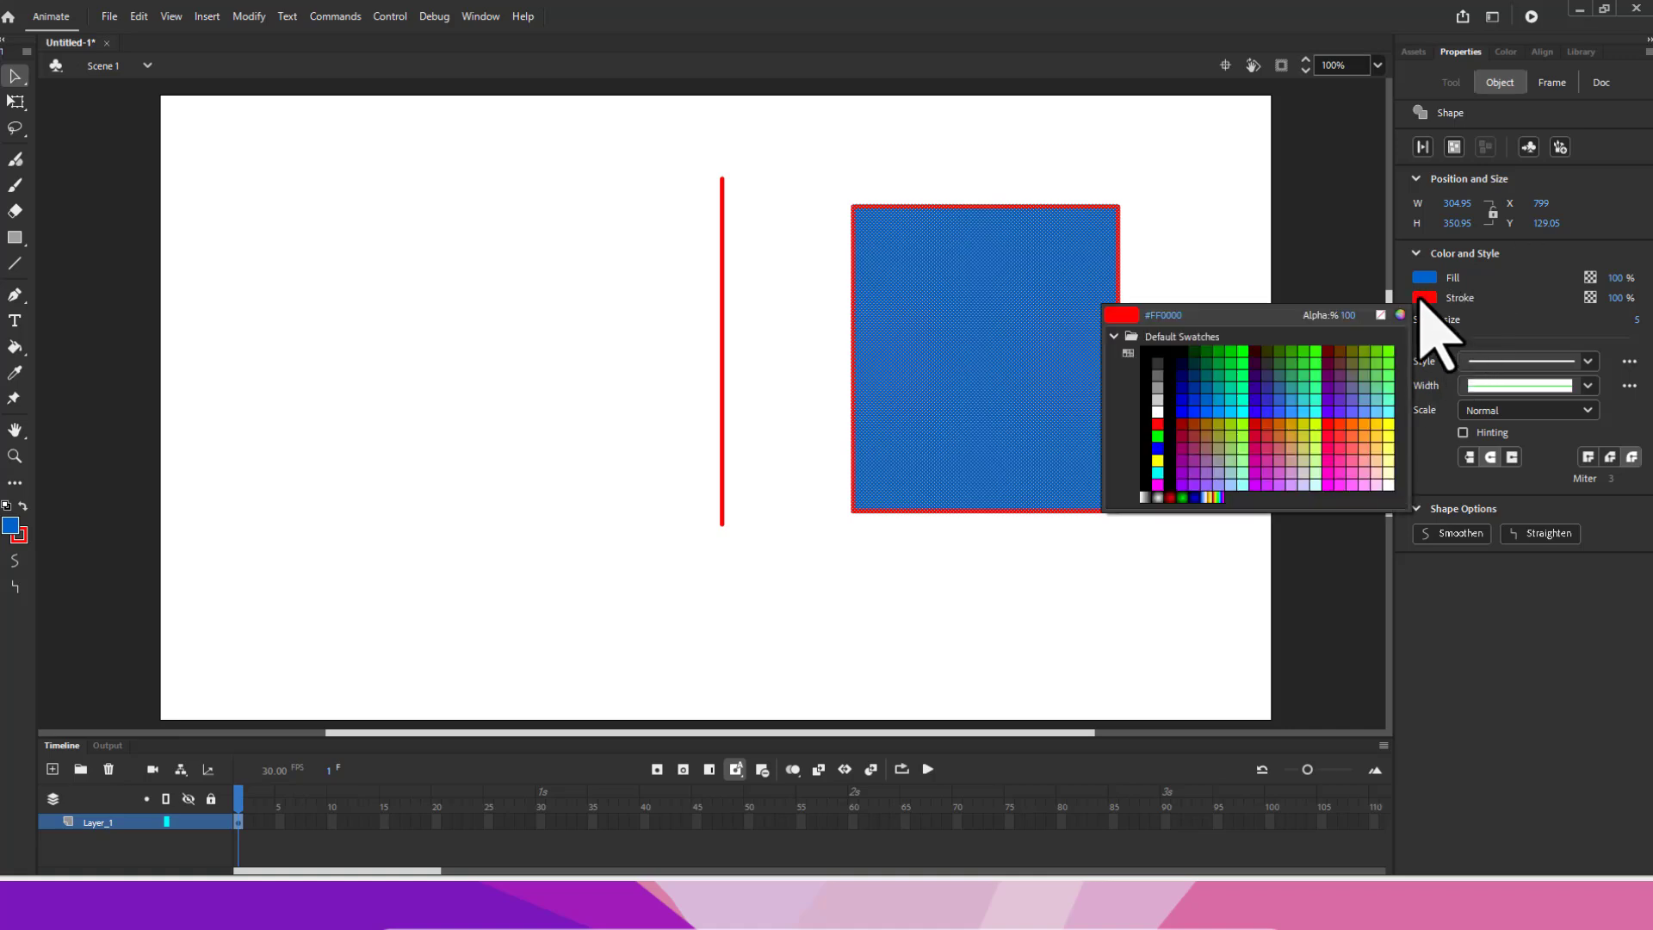
click(1156, 437)
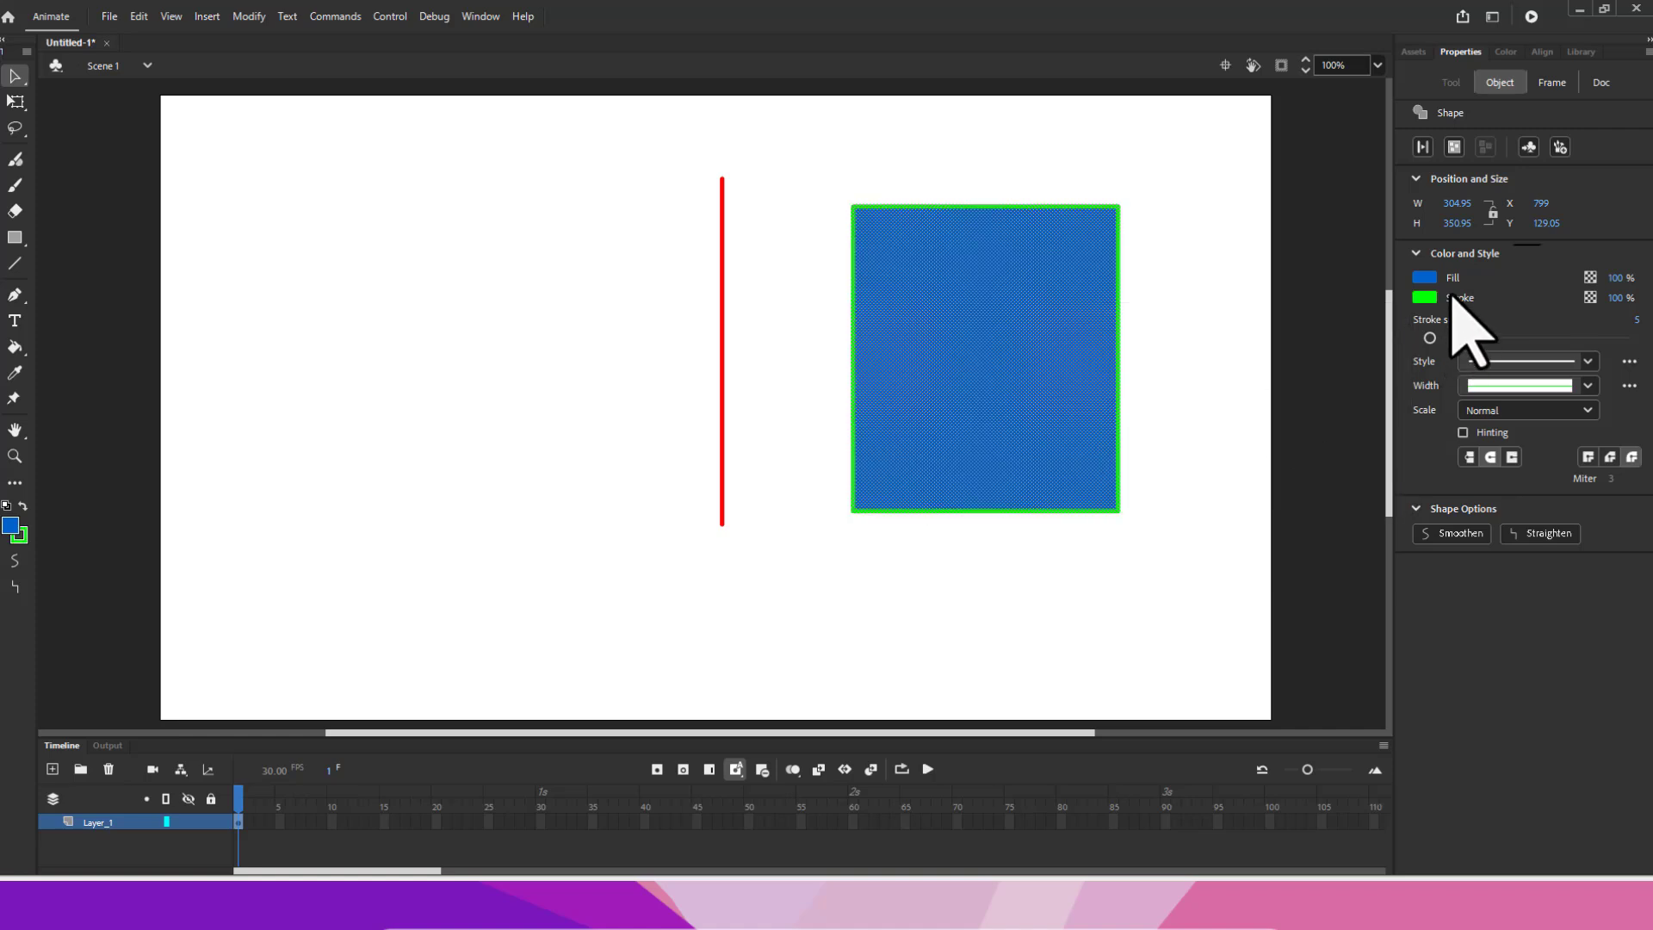
click(1423, 278)
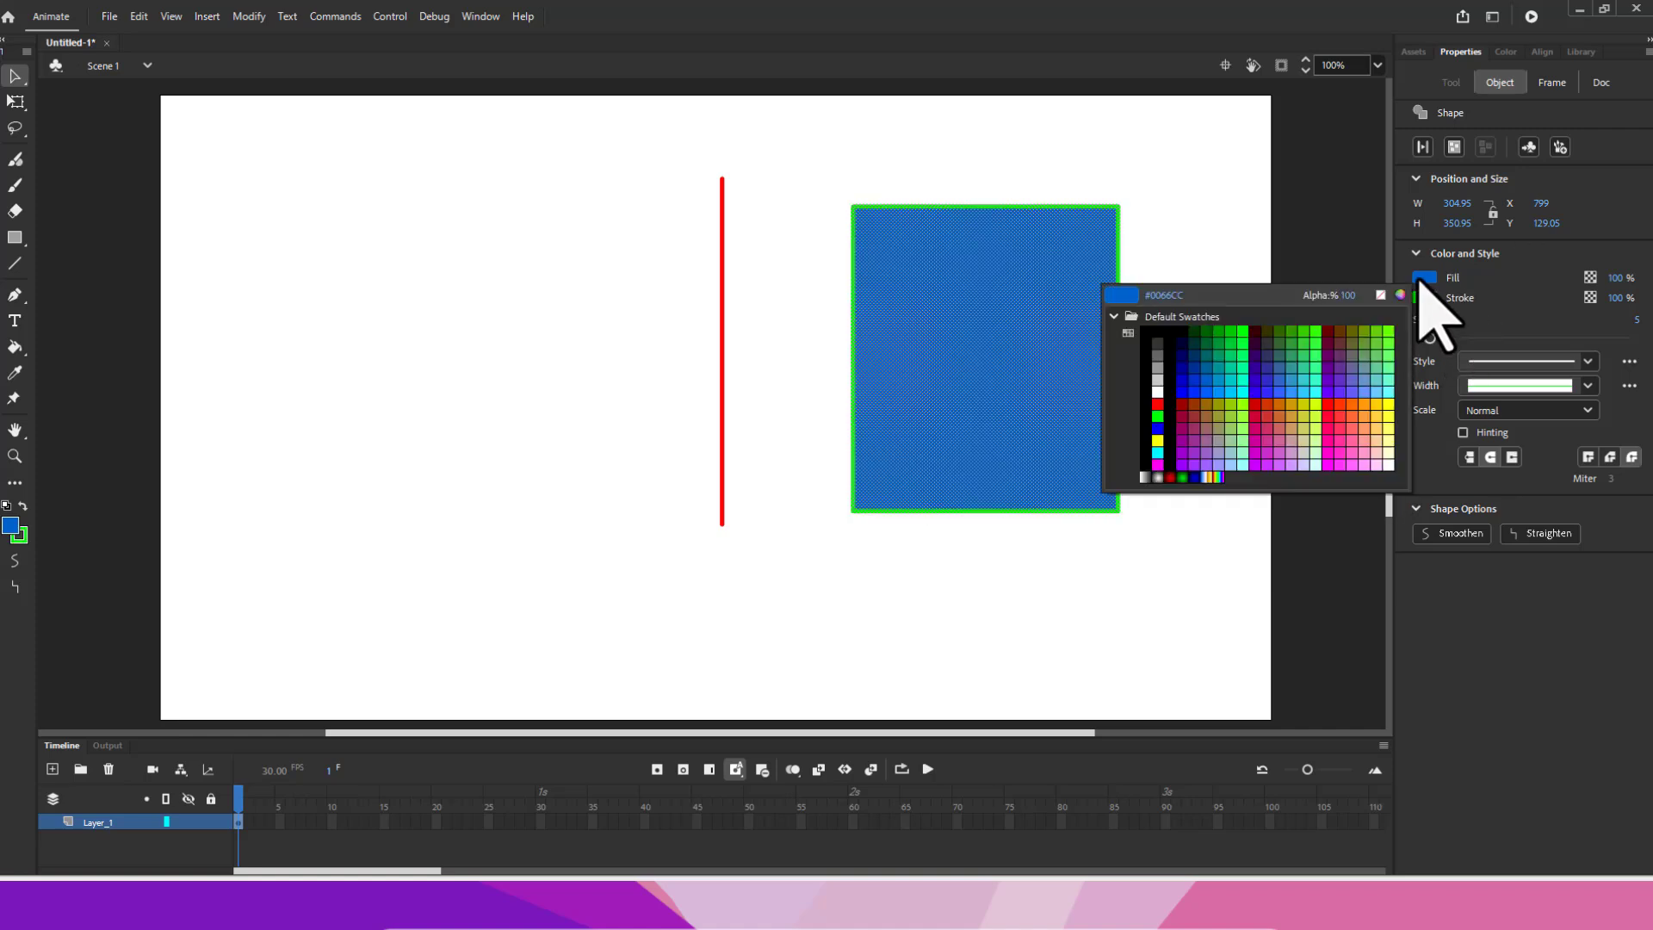
click(1158, 405)
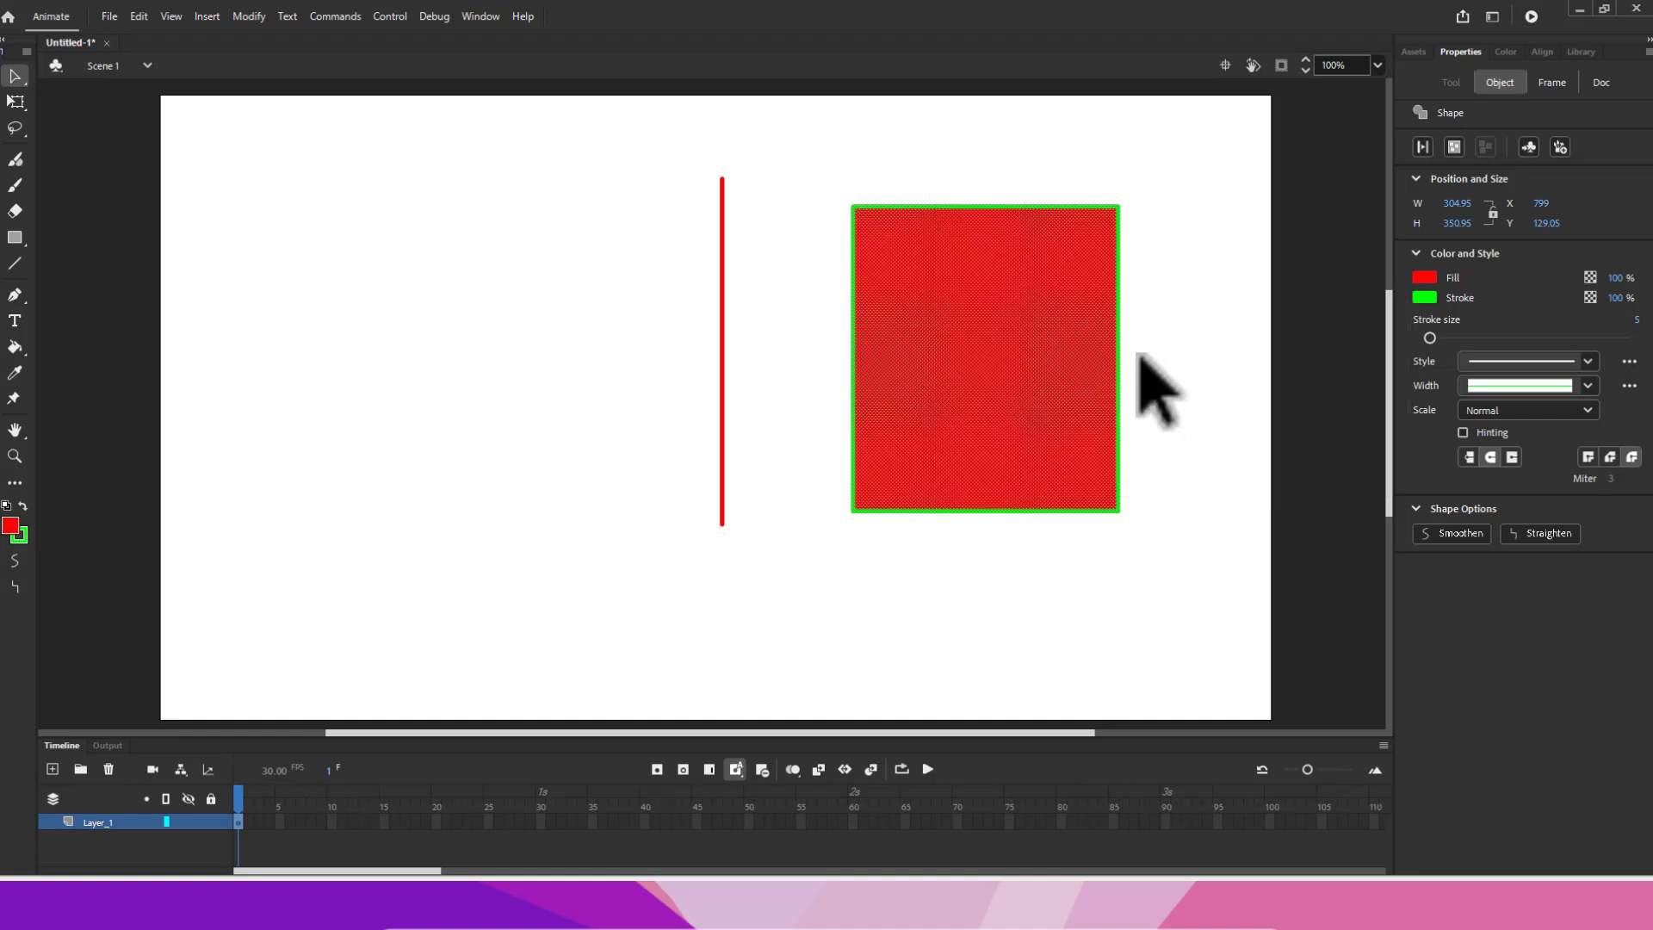
Step: Remove the rectangle's green stroke by setting it to no color, and delete the red vertical line
click(1424, 298)
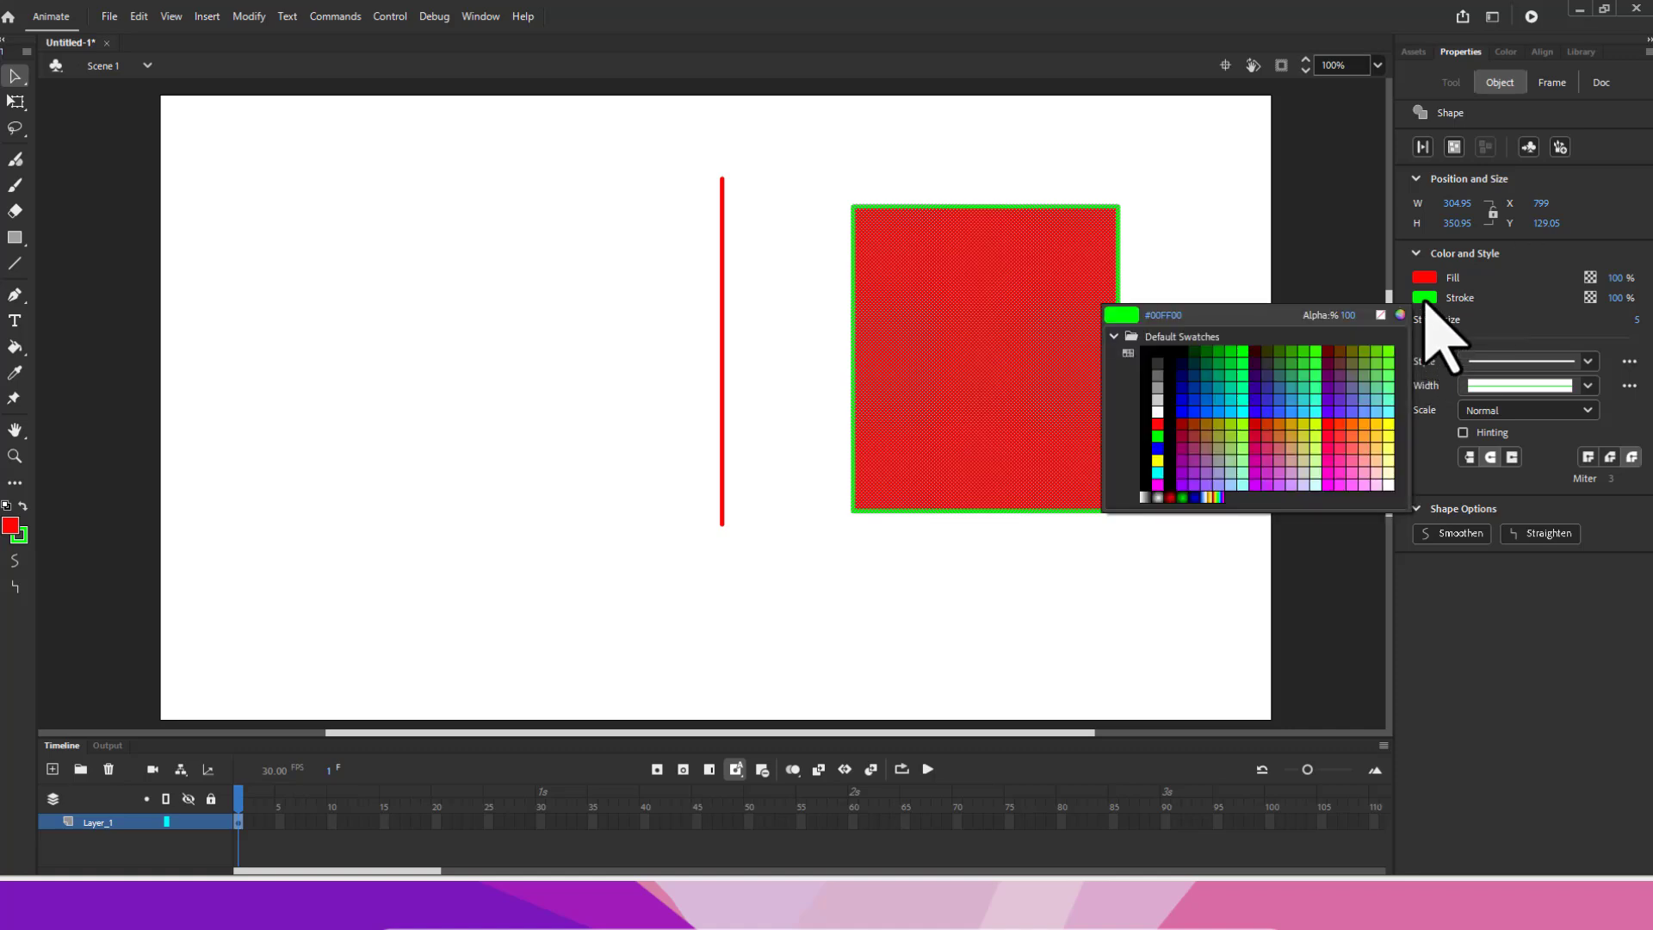
click(1381, 315)
click(1162, 262)
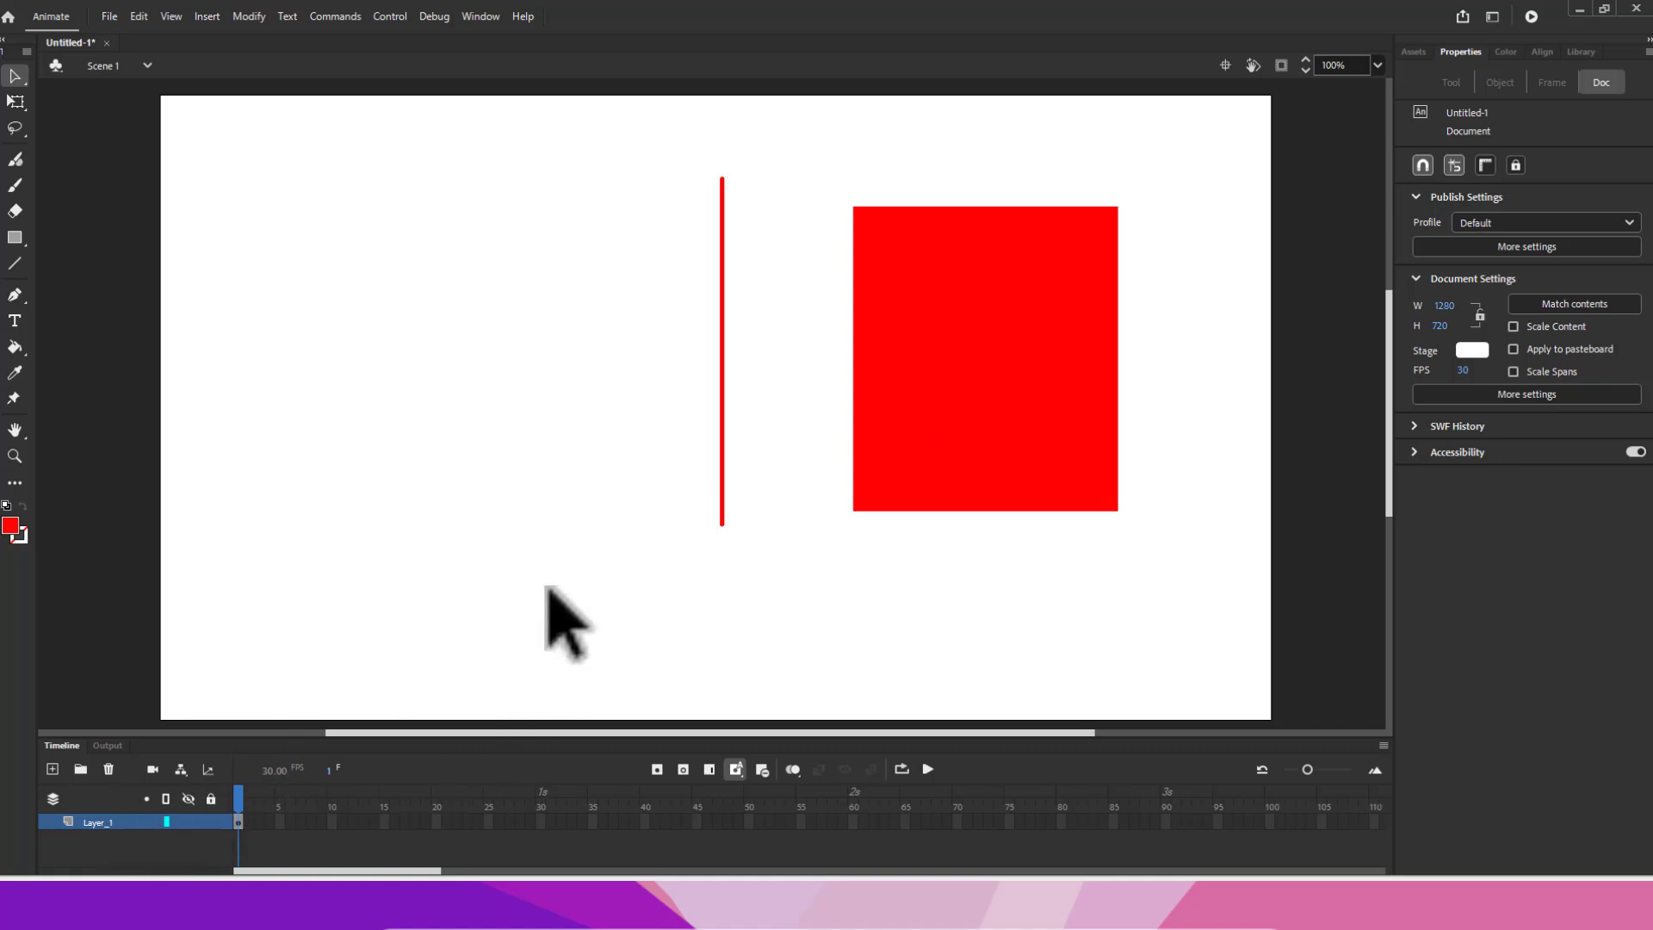
drag(632, 152, 744, 557)
key(Delete)
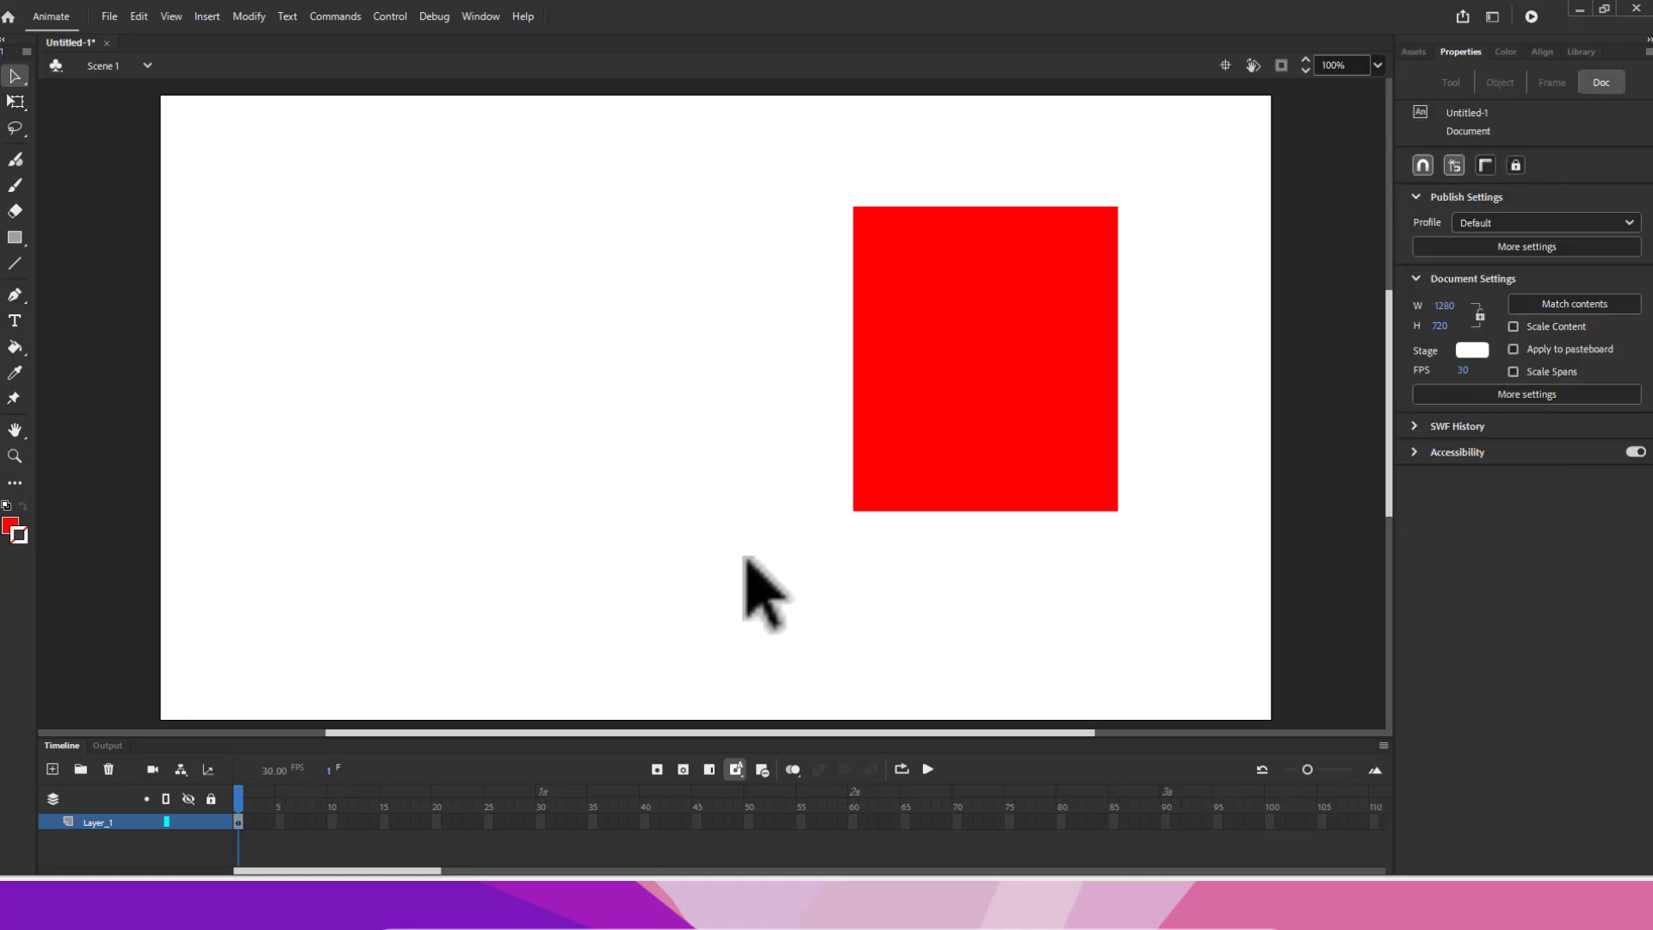
Step: Move the red rectangle to the left half of the stage, then back right to about X 665, Y 85
drag(1051, 337, 531, 312)
click(832, 331)
click(711, 308)
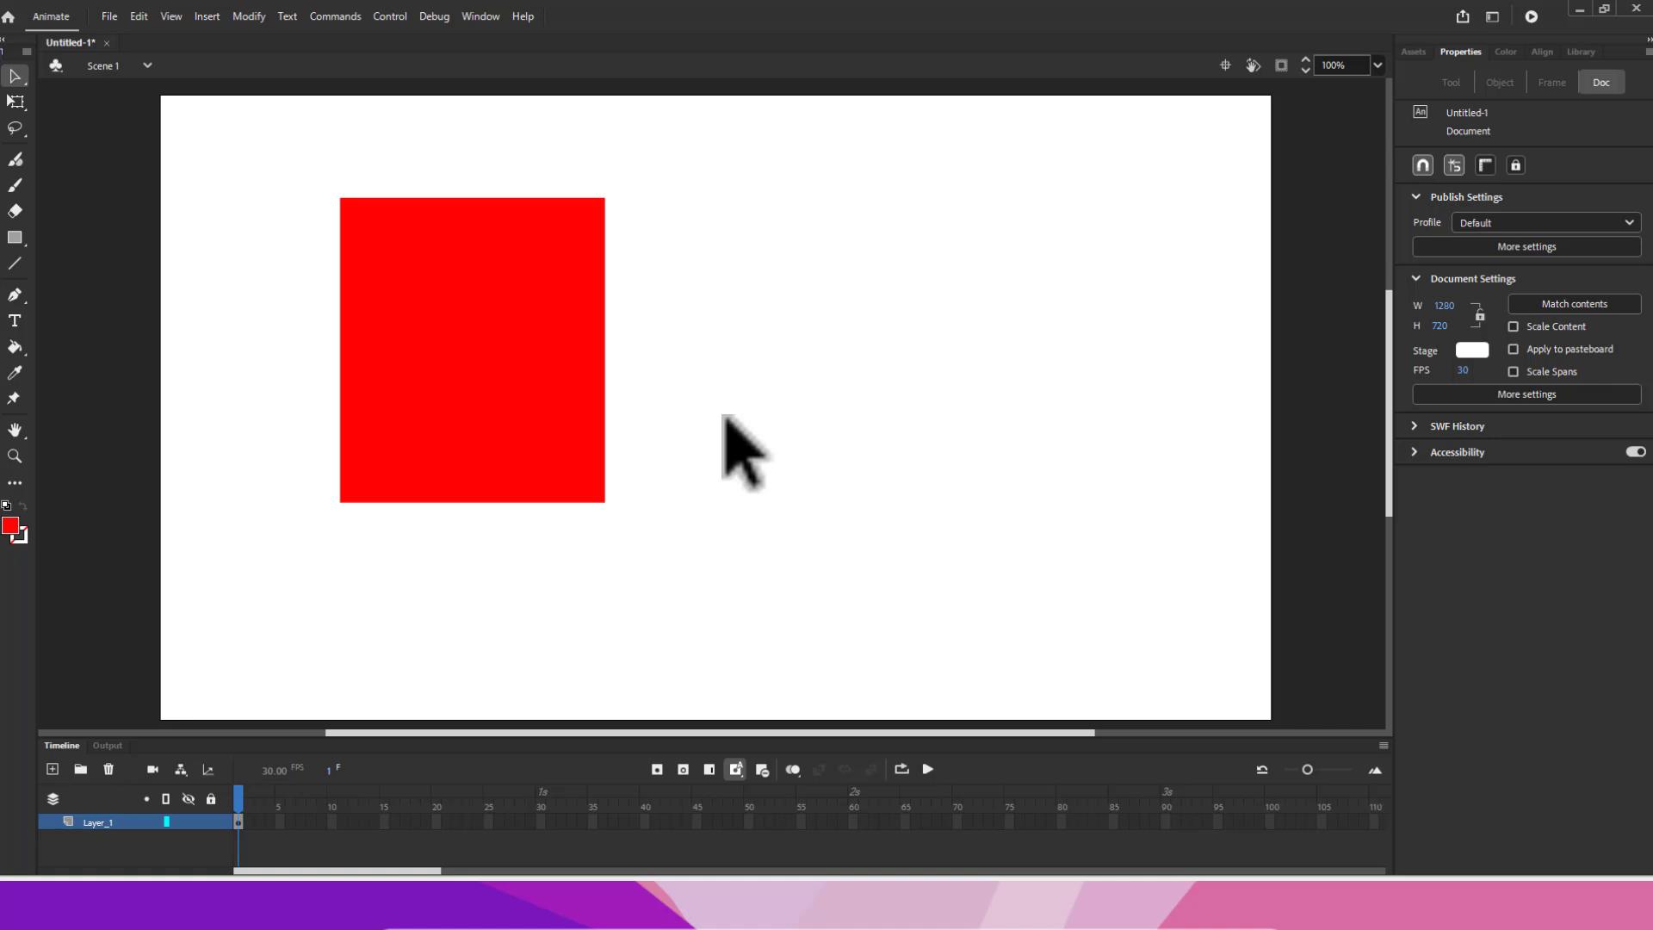
drag(495, 358, 889, 330)
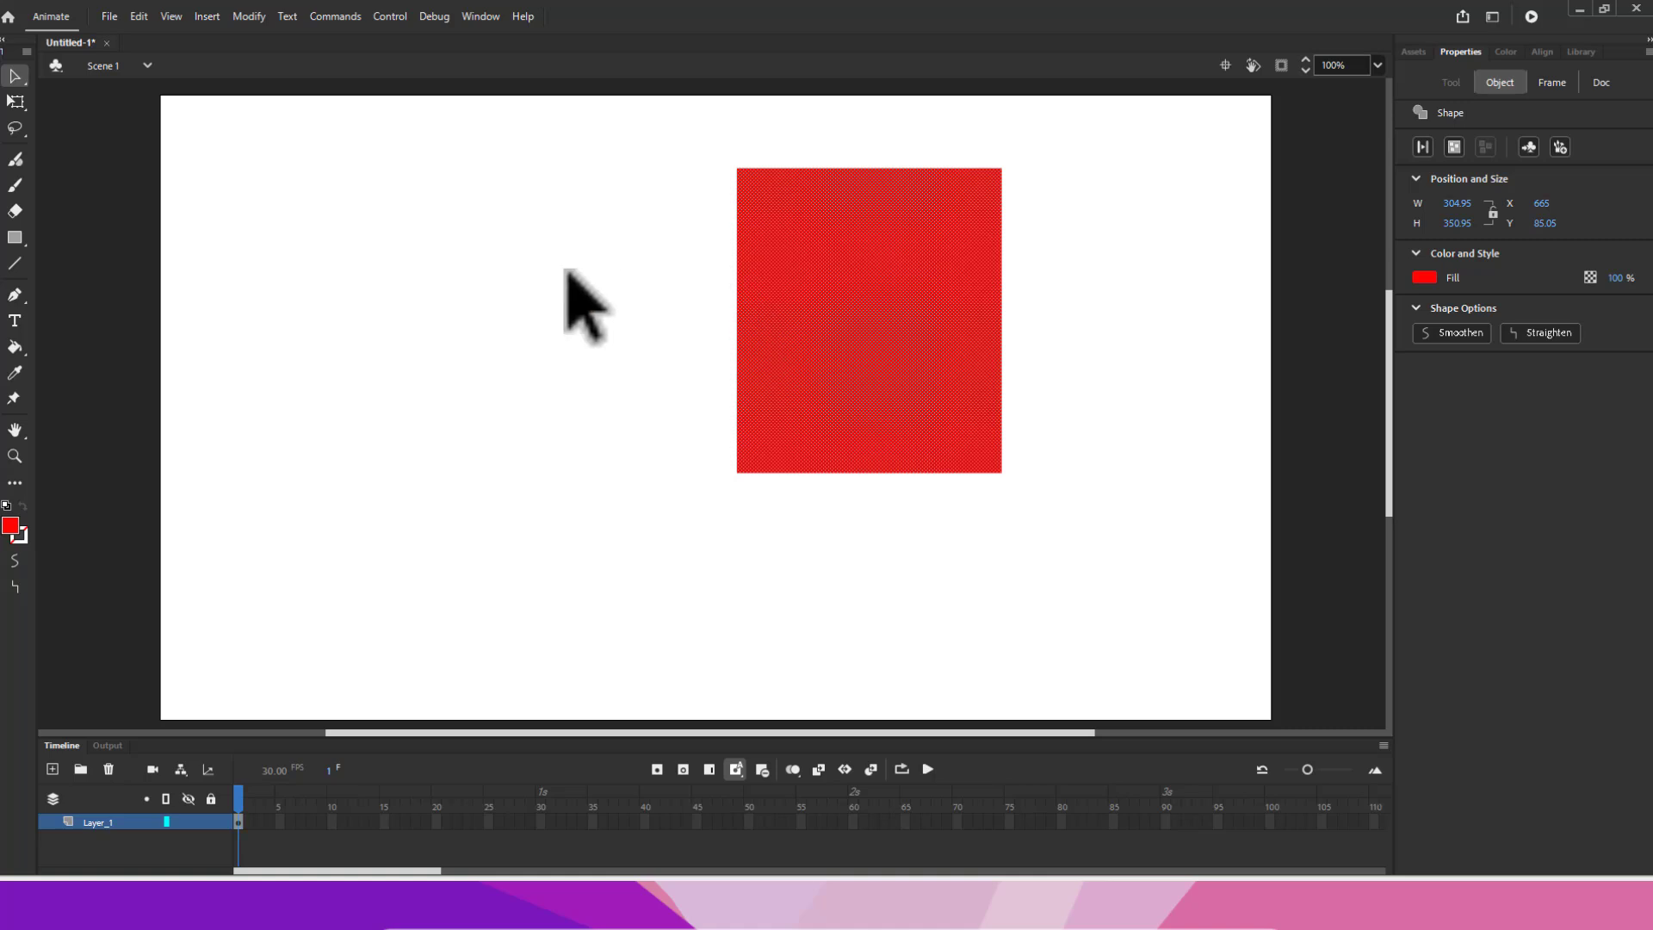
click(564, 270)
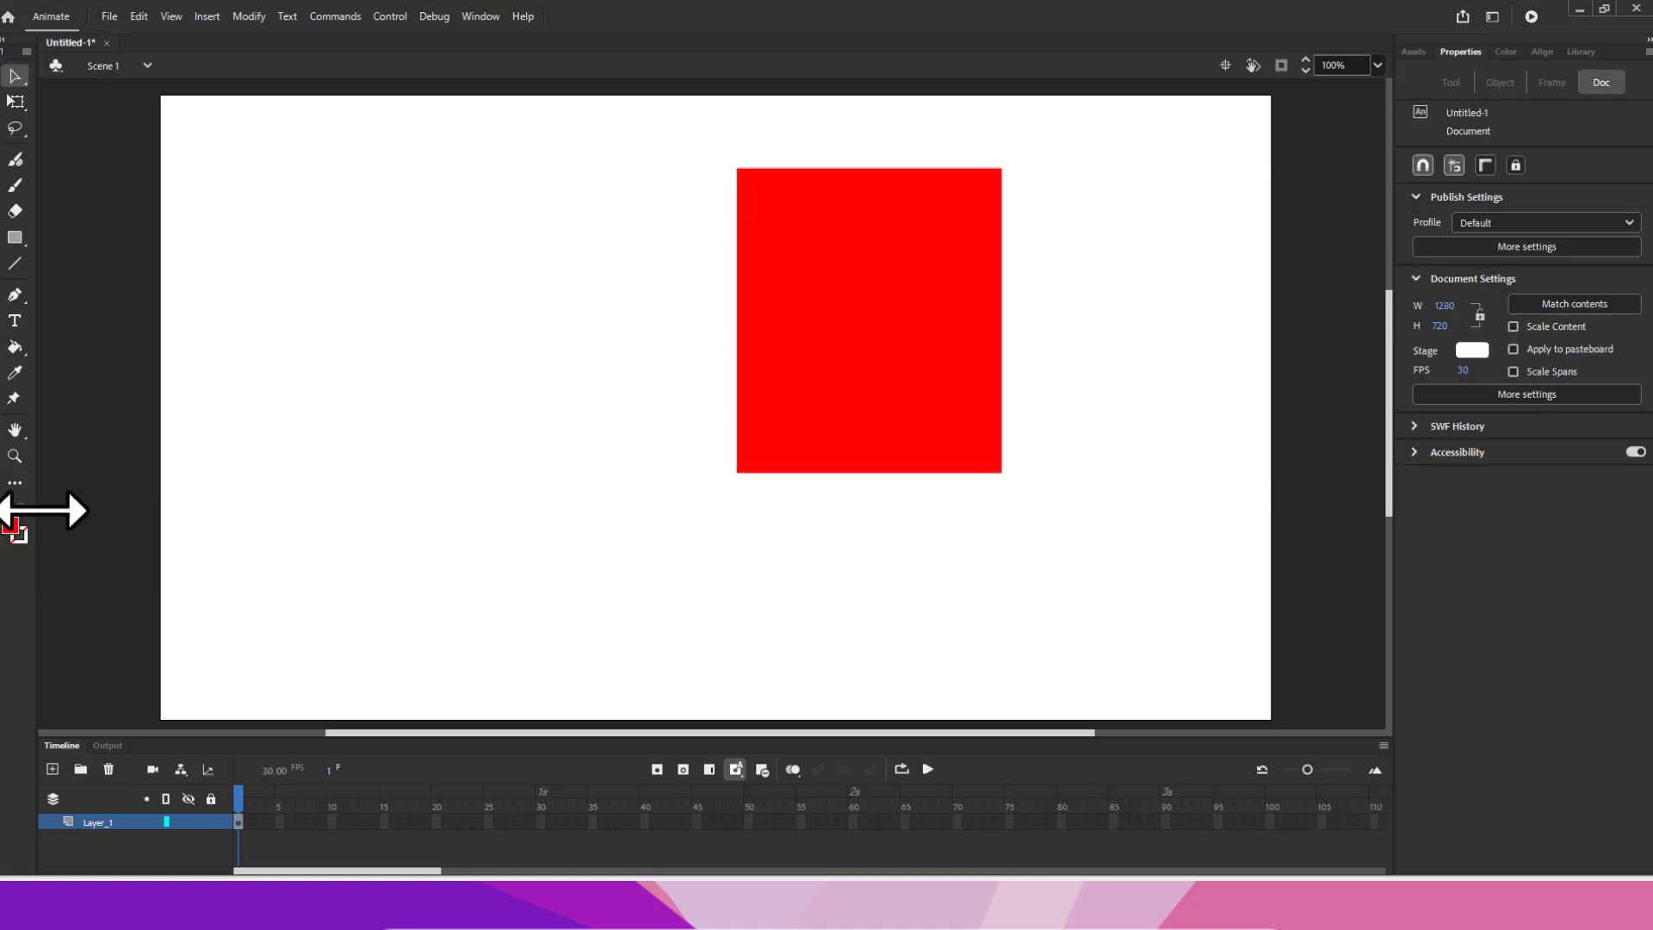
Step: Set the fill to blue and draw a circle about 180 px across, overlapping the red rectangle's left edge
click(9, 527)
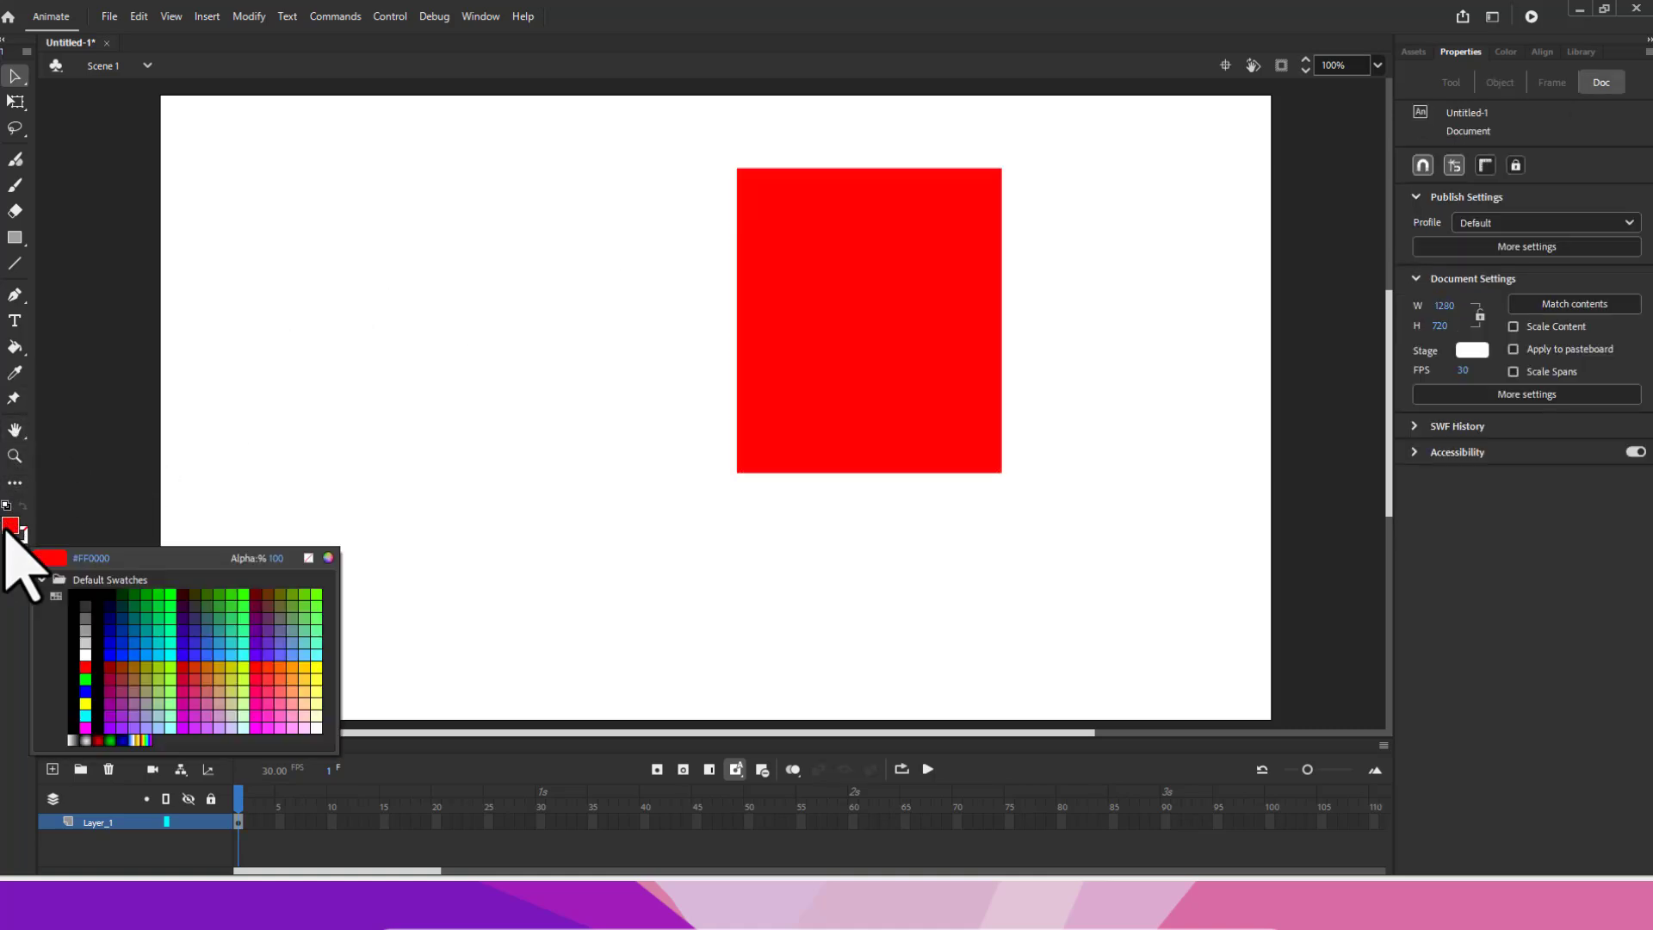
click(86, 691)
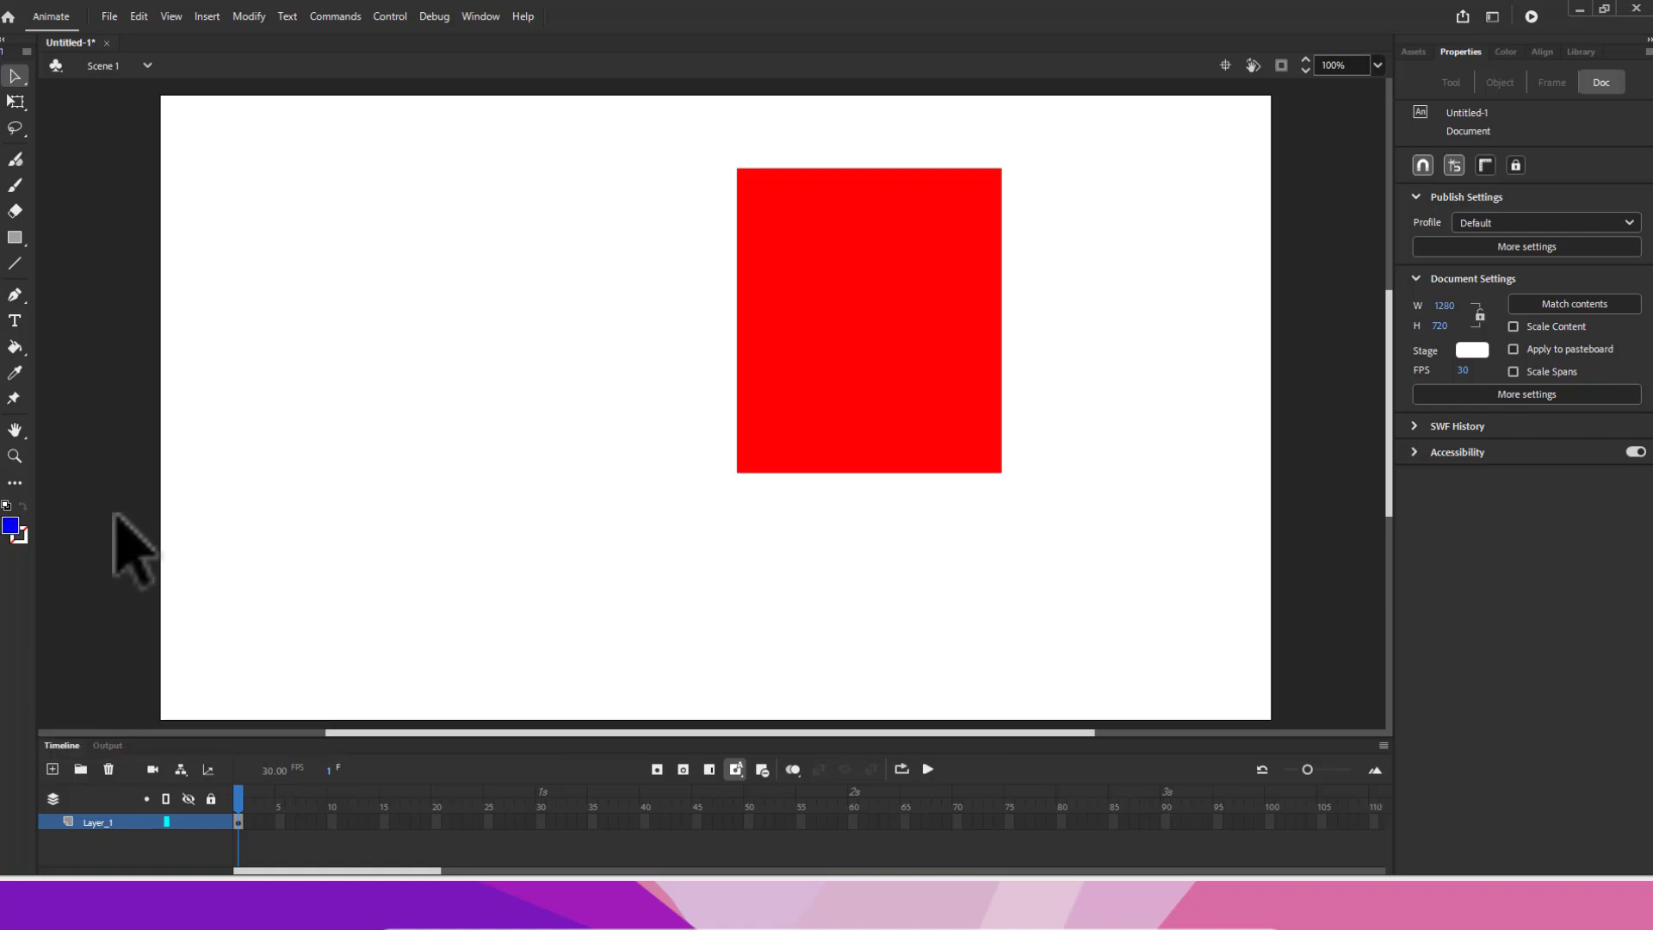
click(16, 244)
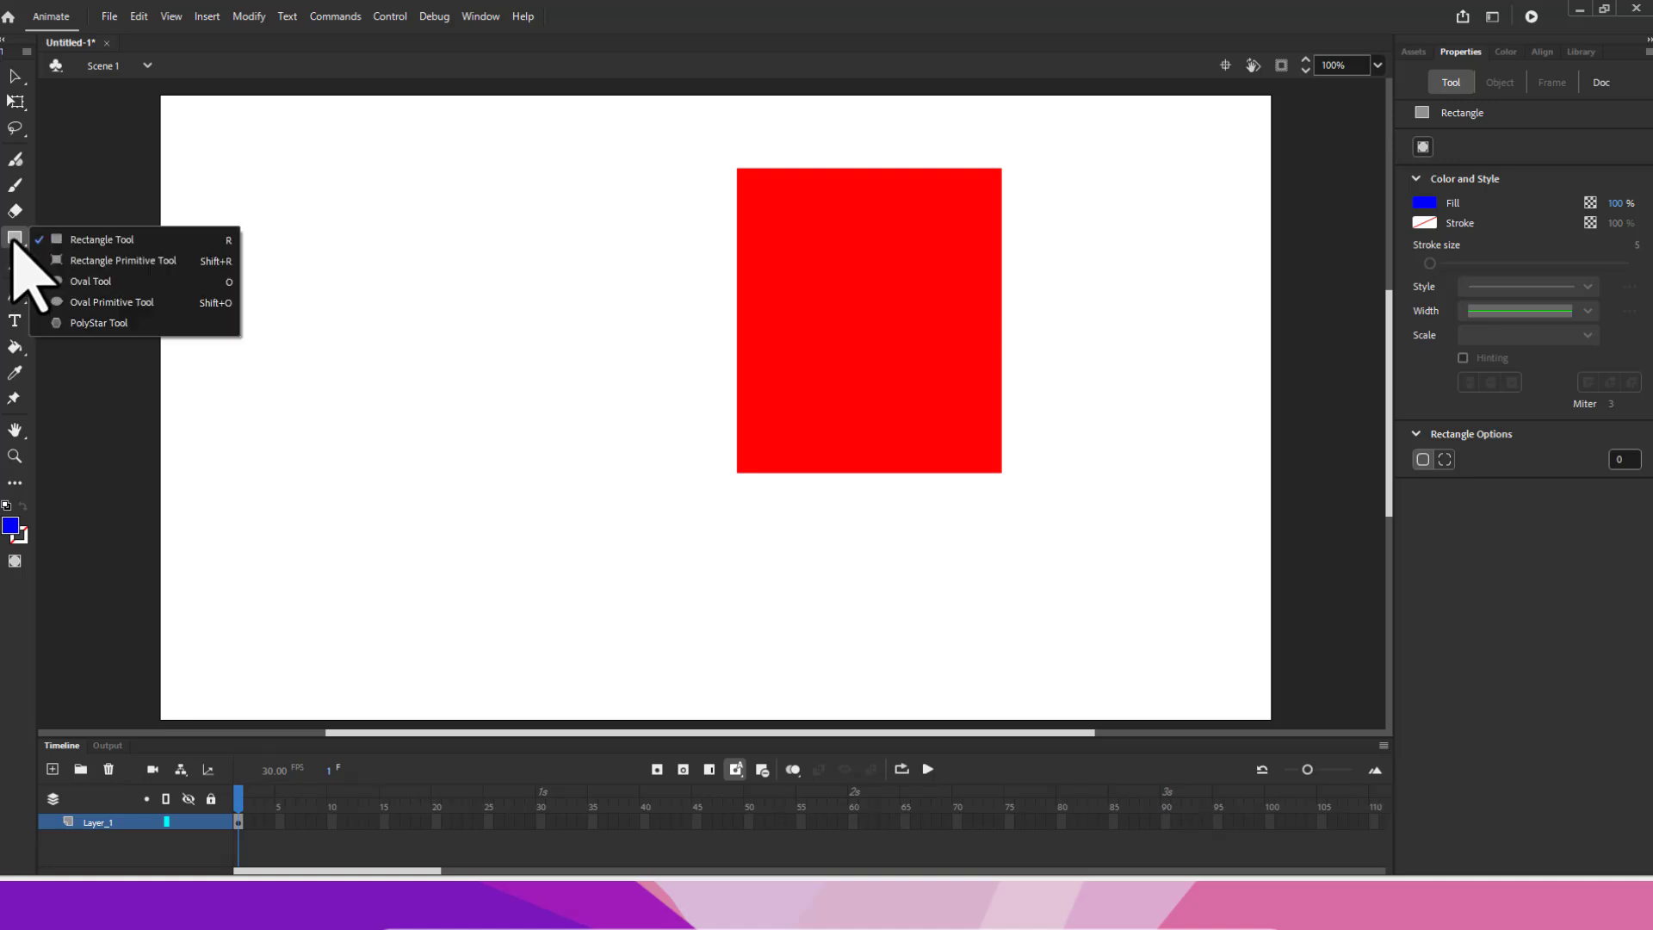
click(103, 283)
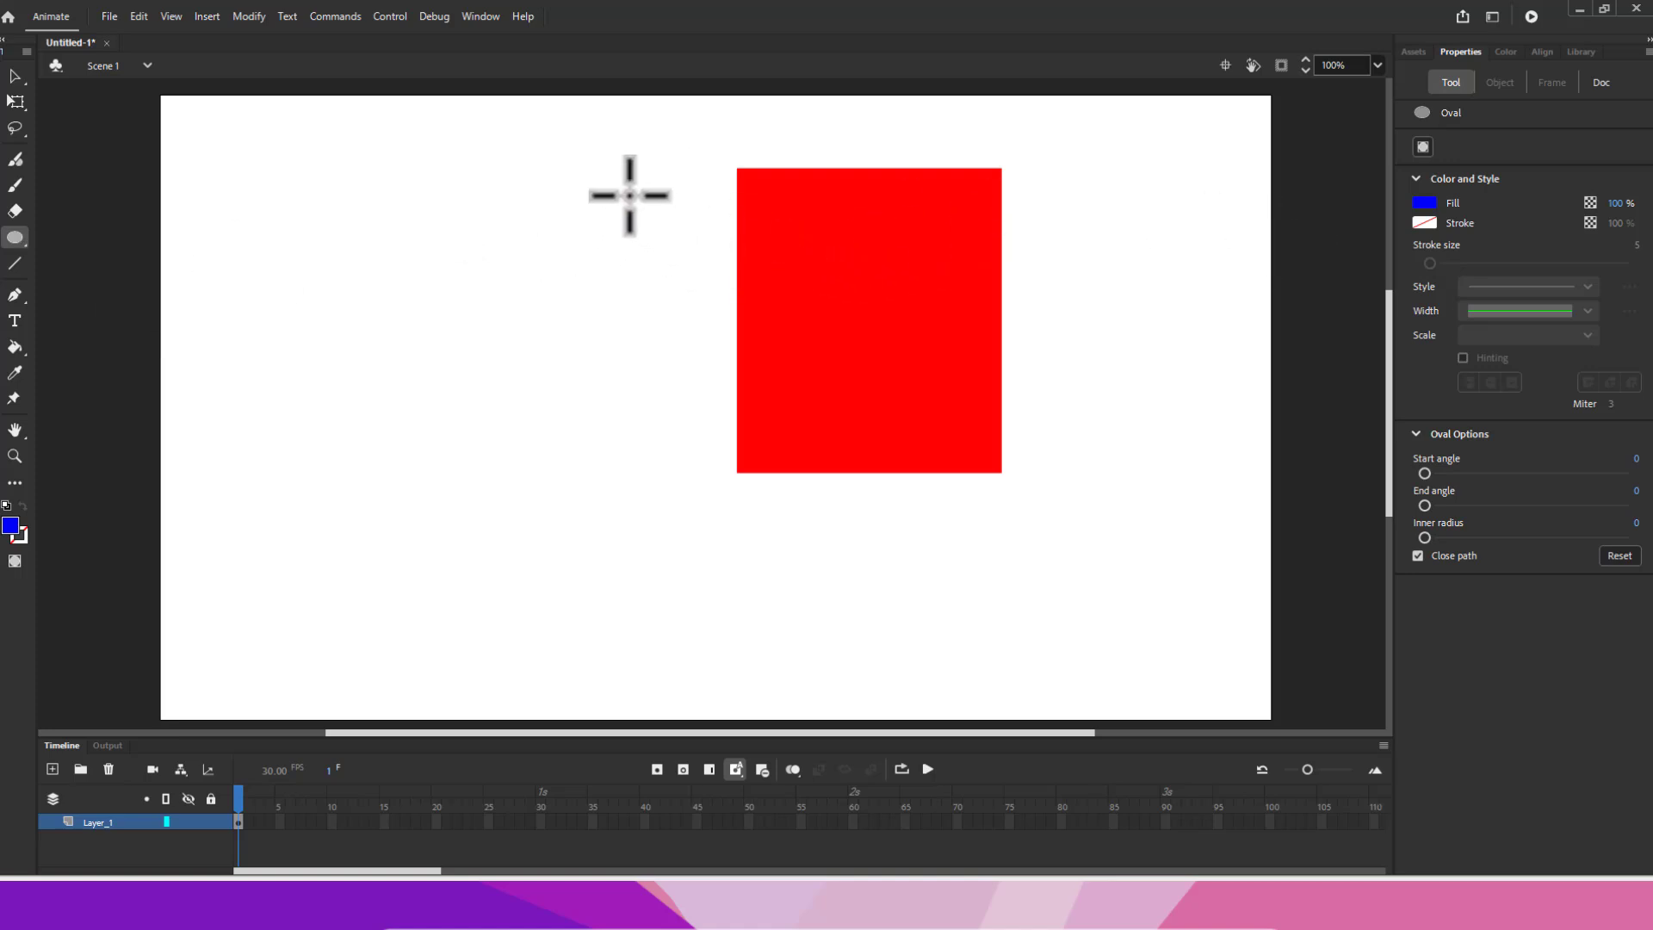
drag(650, 206, 813, 359)
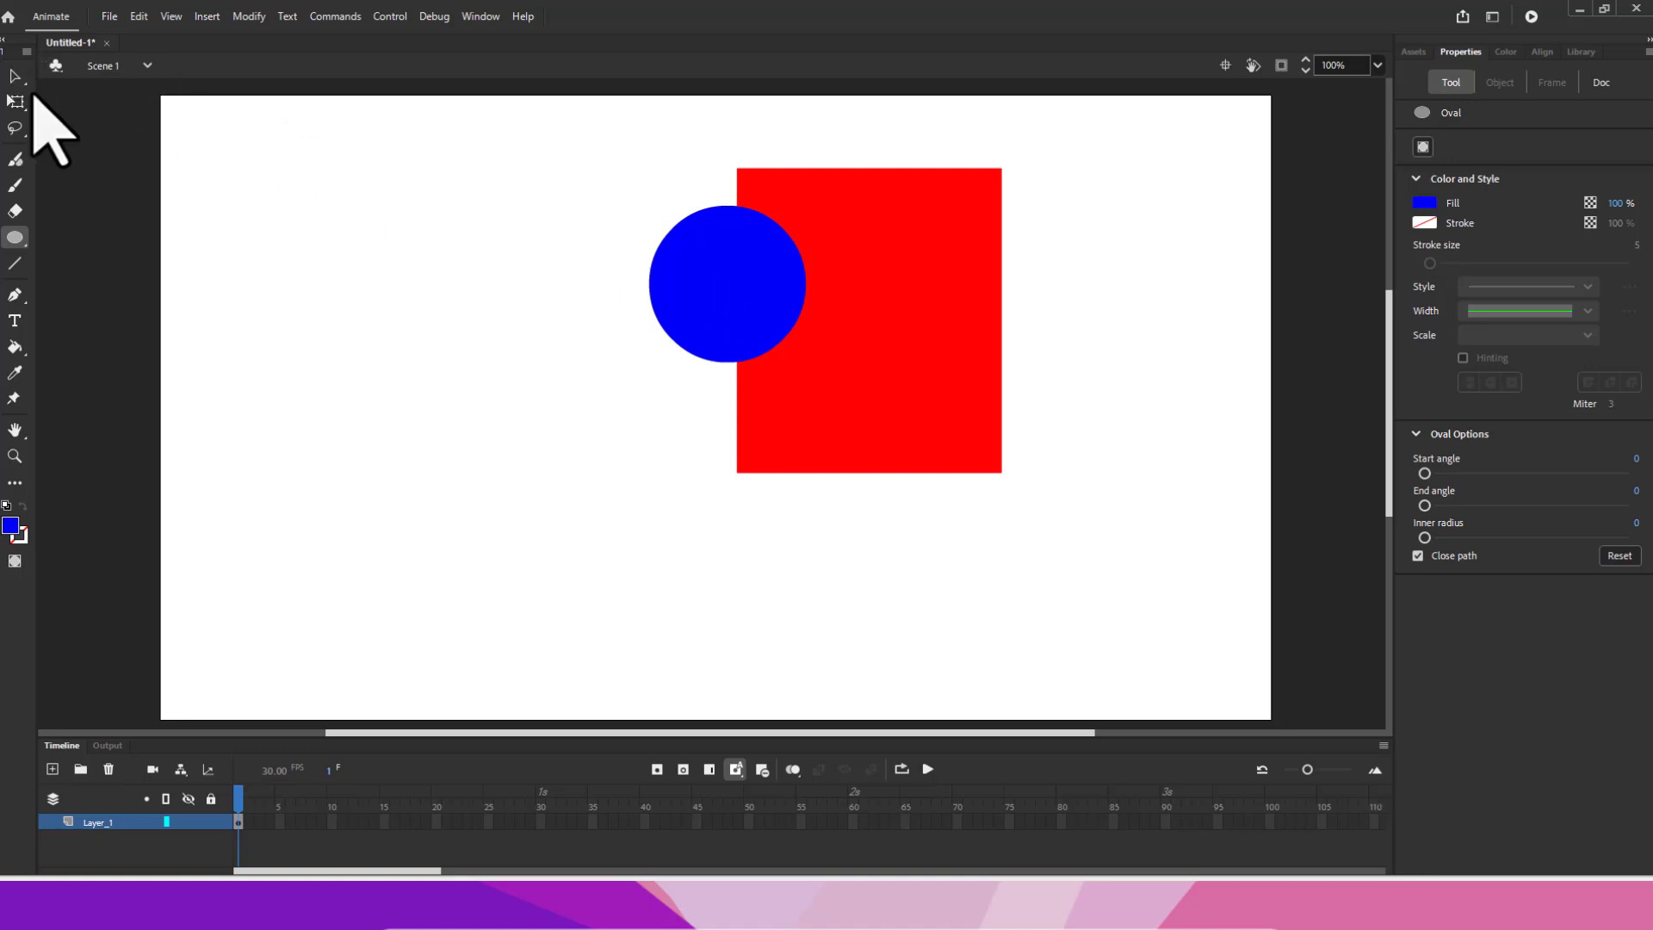
Step: Cut a round notch in the rectangle by moving the blue circle off it to about X 224, Y 220
click(14, 75)
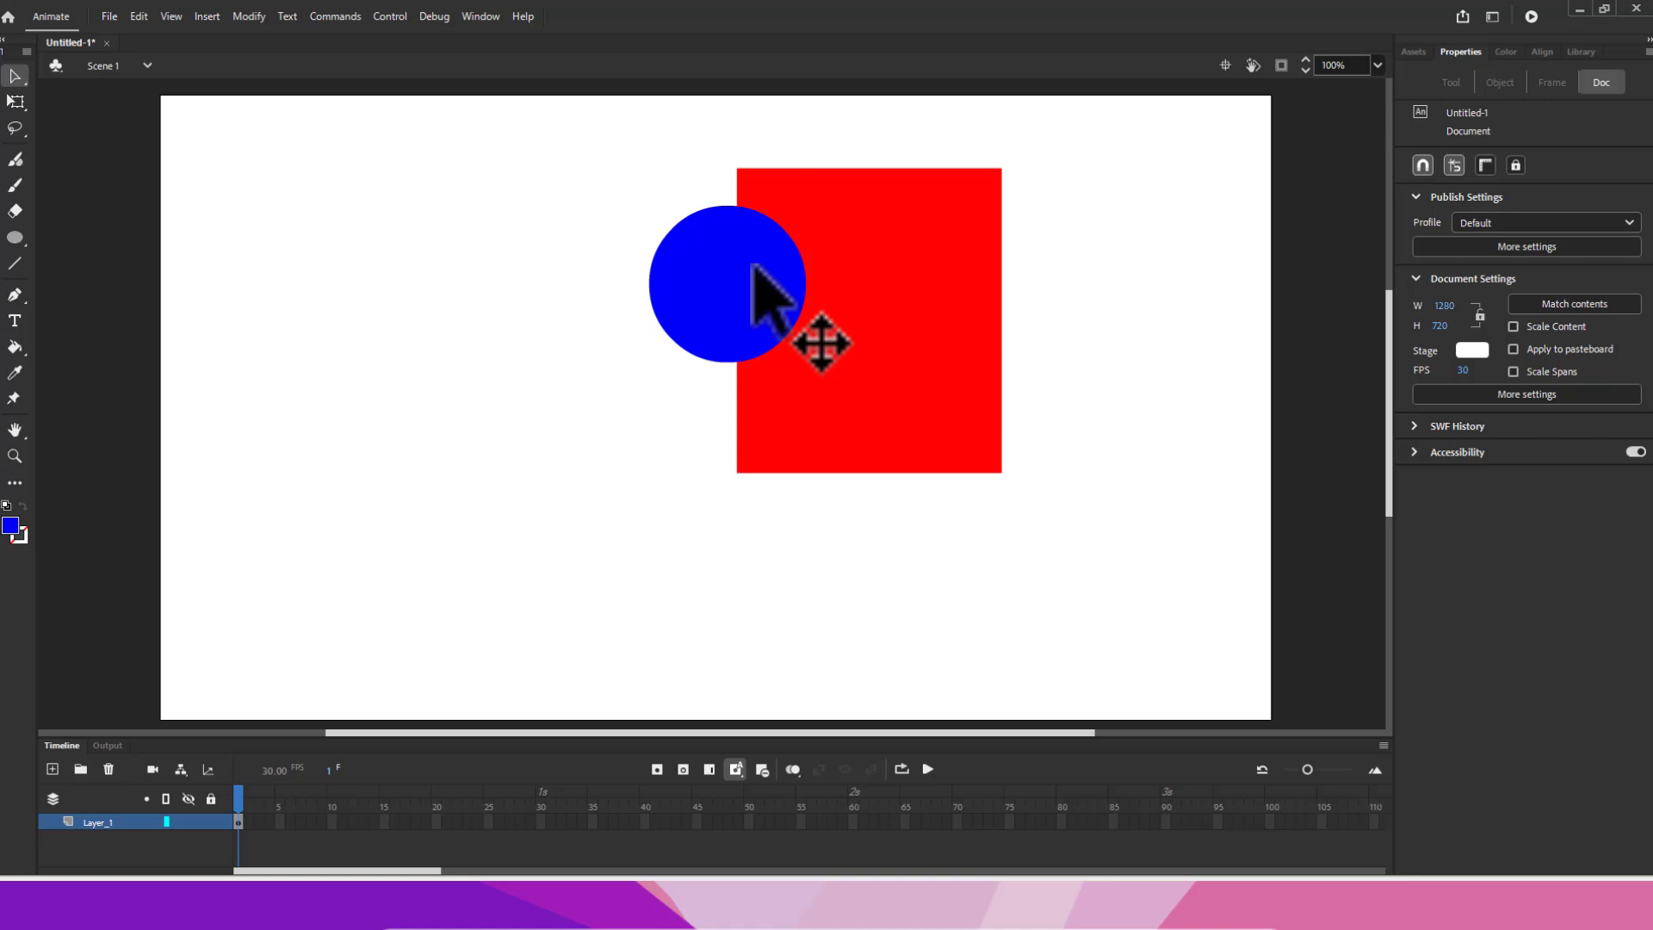
drag(753, 264, 457, 345)
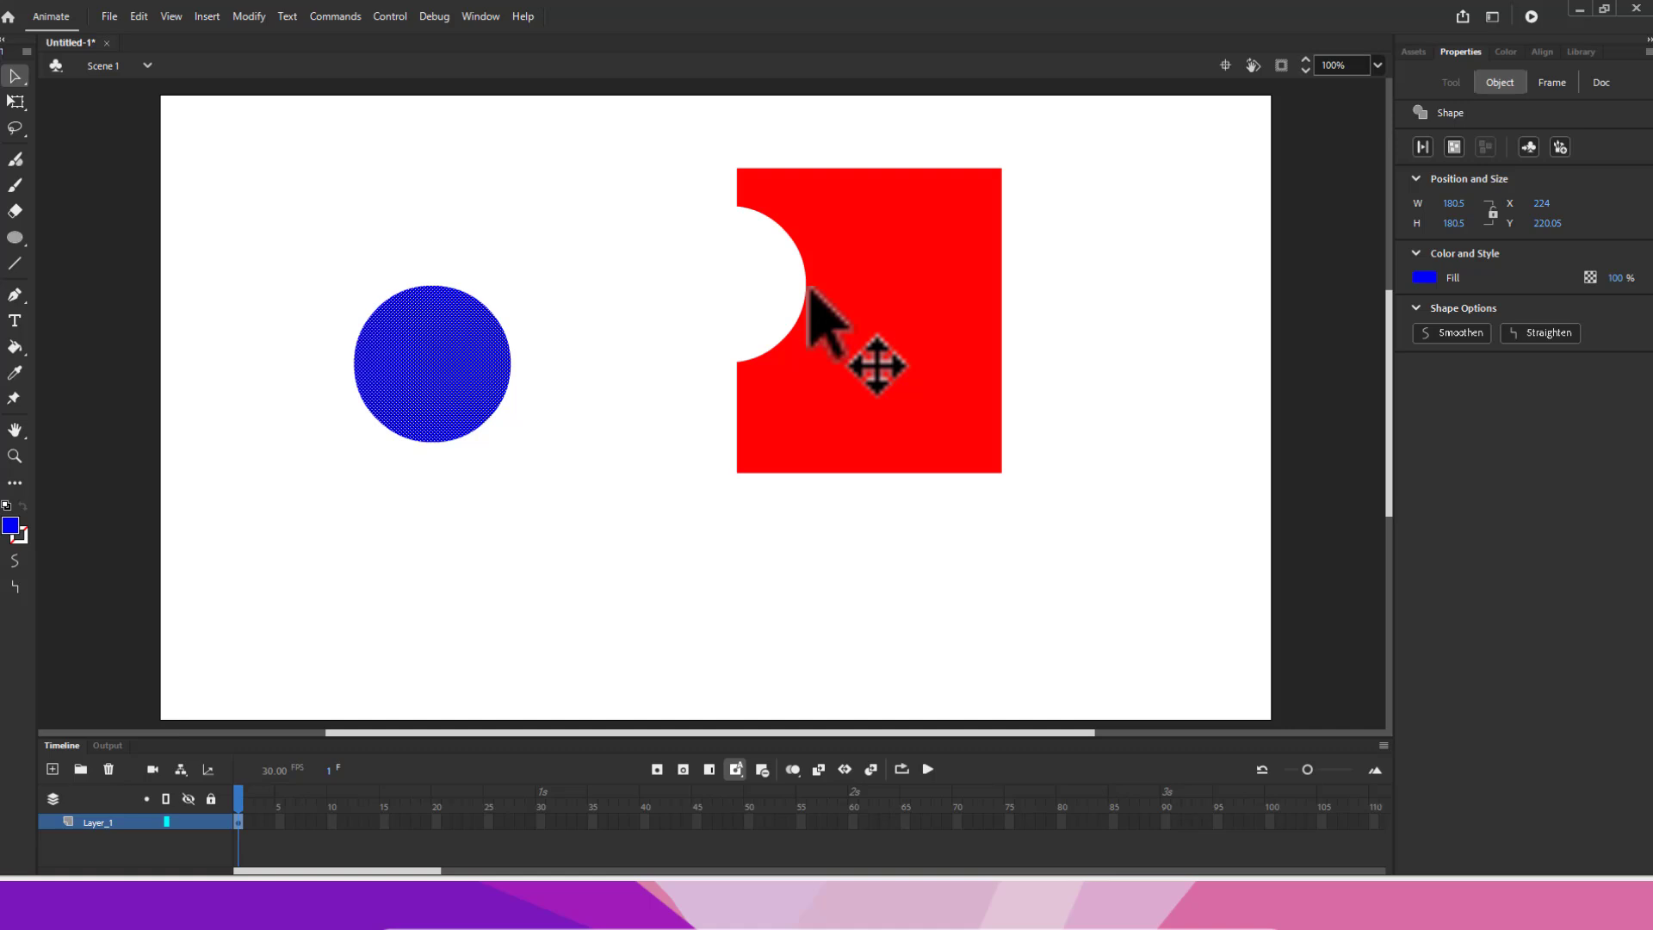
click(556, 516)
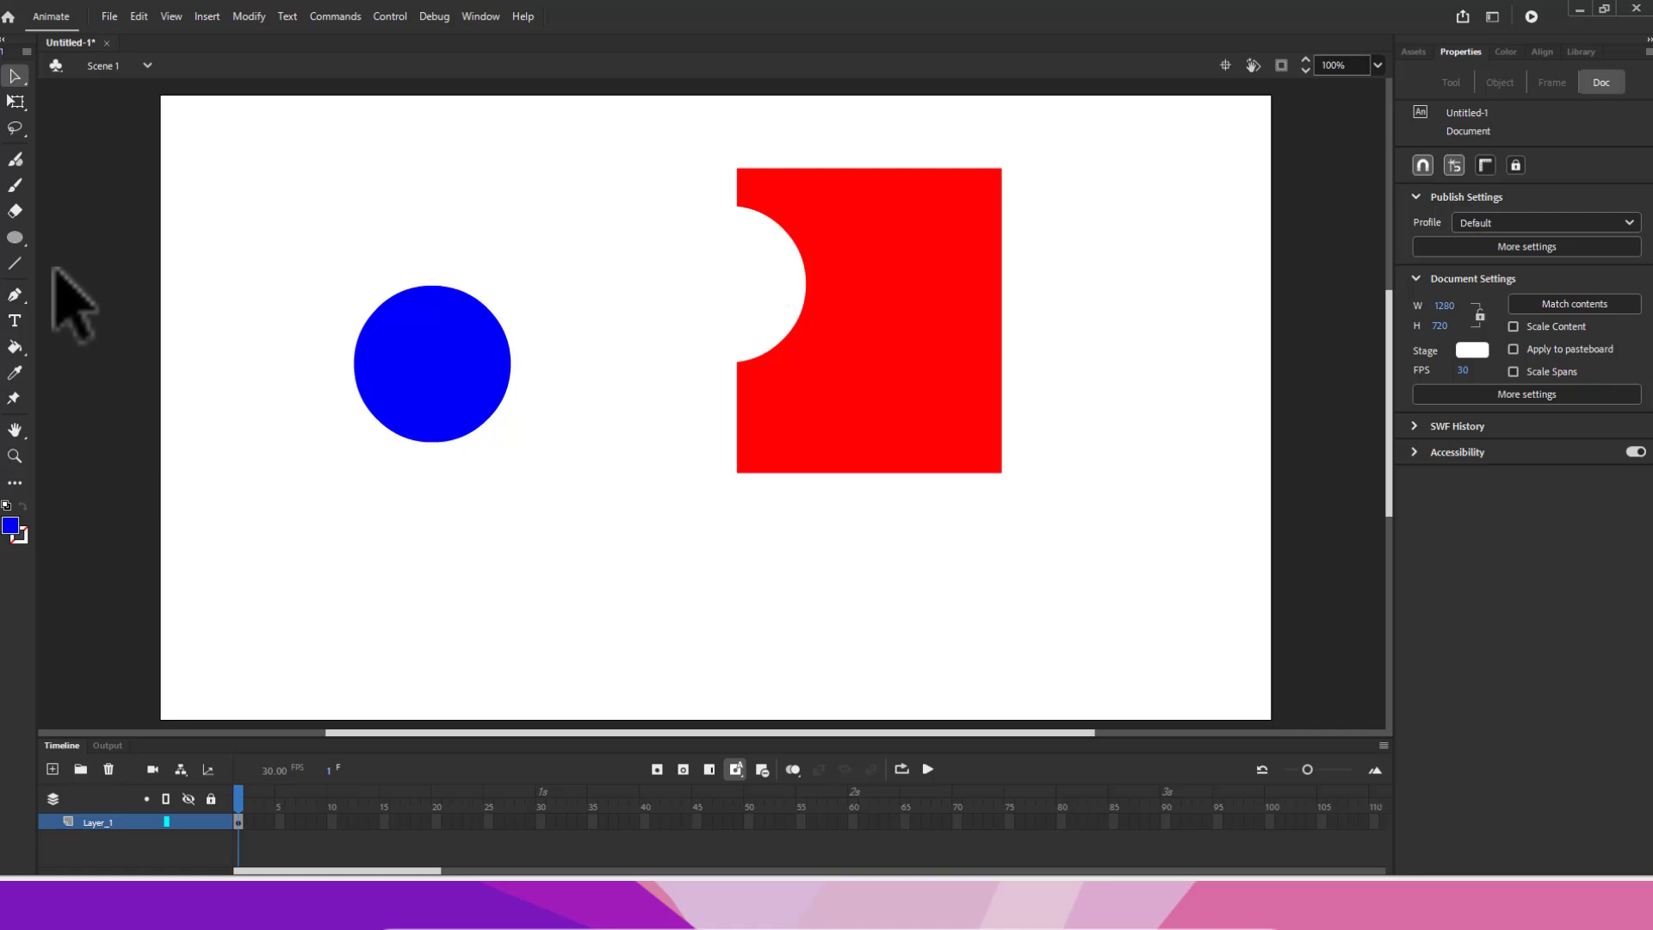
Step: Draw a green-filled circle about 168 px across, just above and to the right of the blue circle
click(18, 239)
click(19, 241)
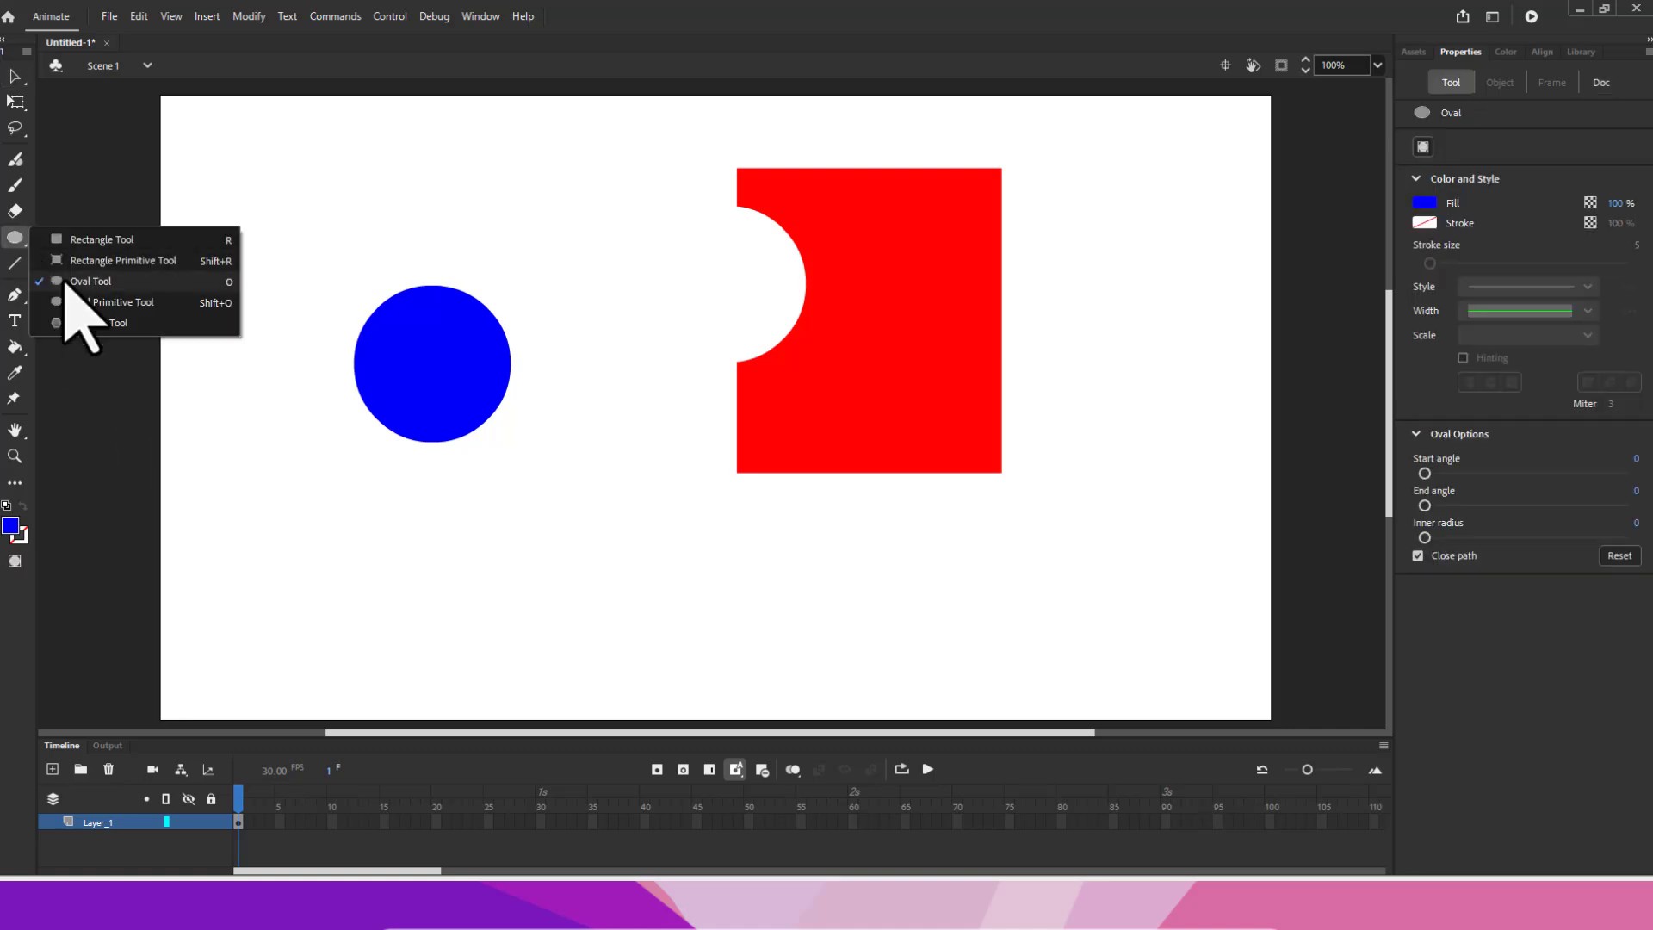
click(74, 282)
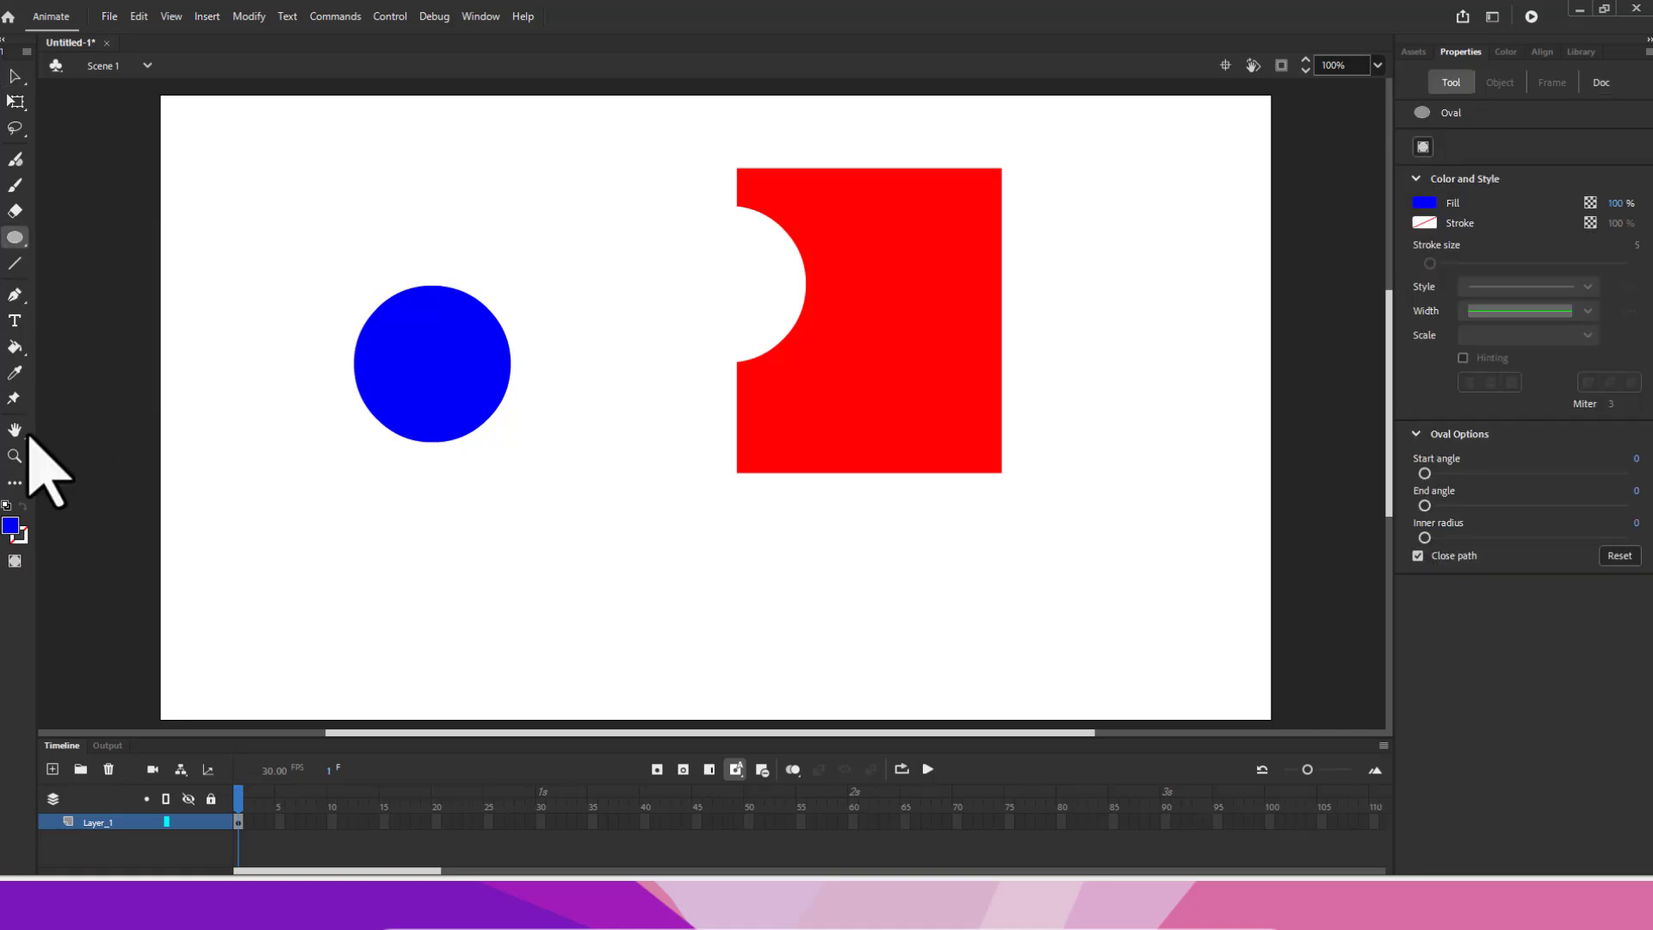
click(9, 528)
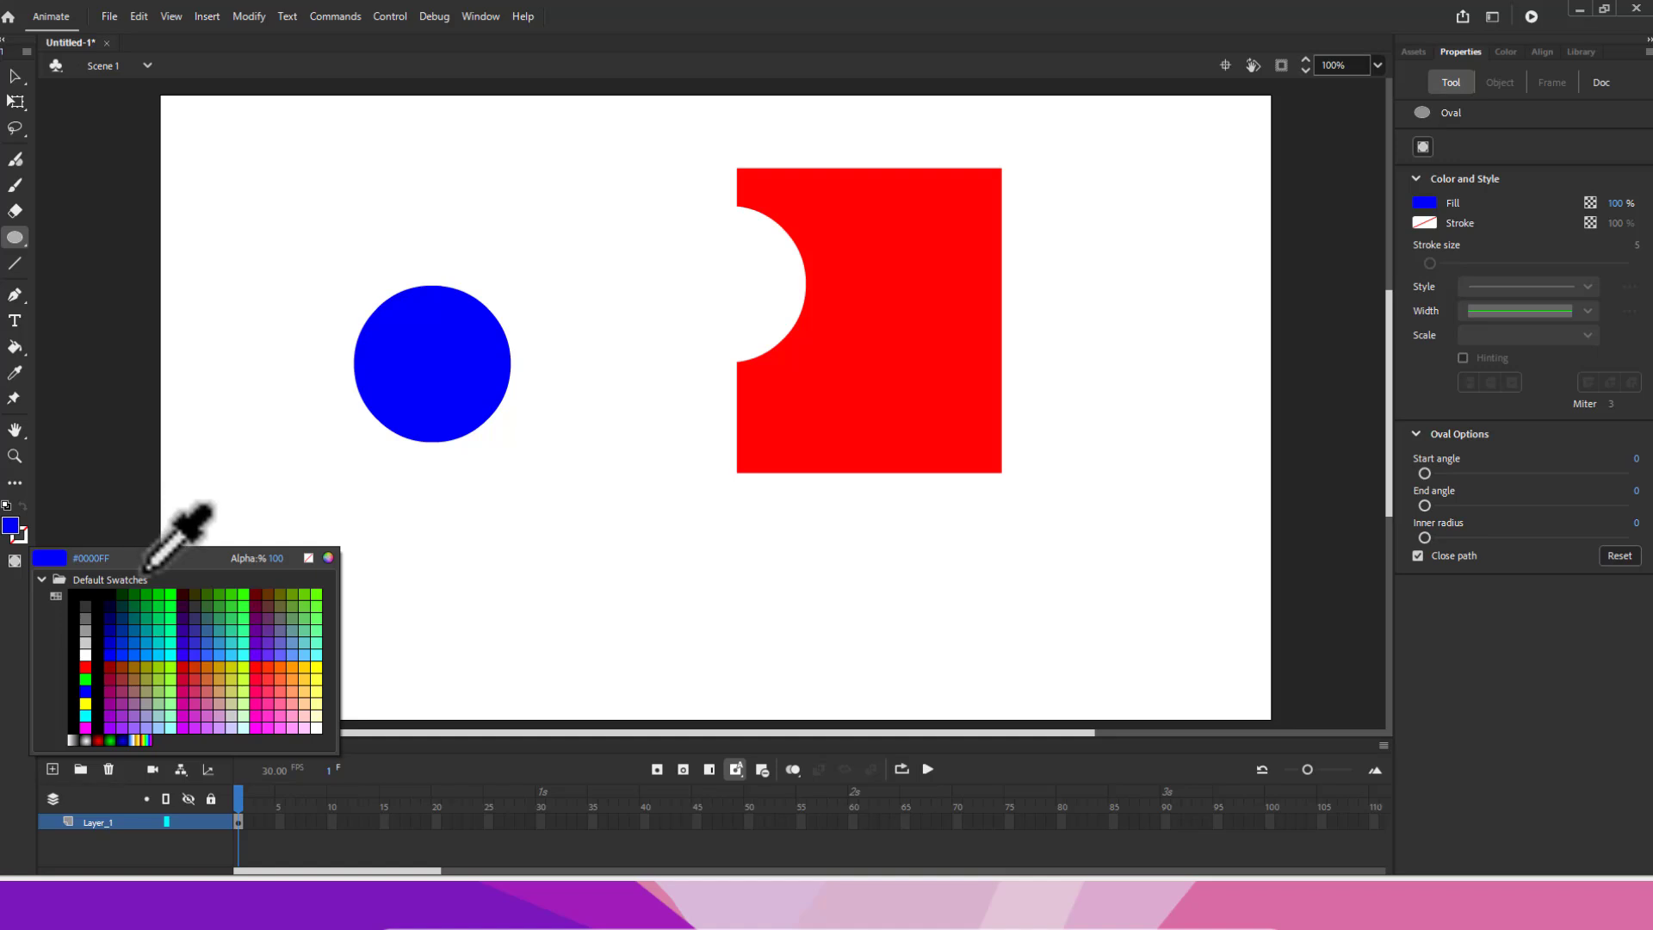
click(88, 676)
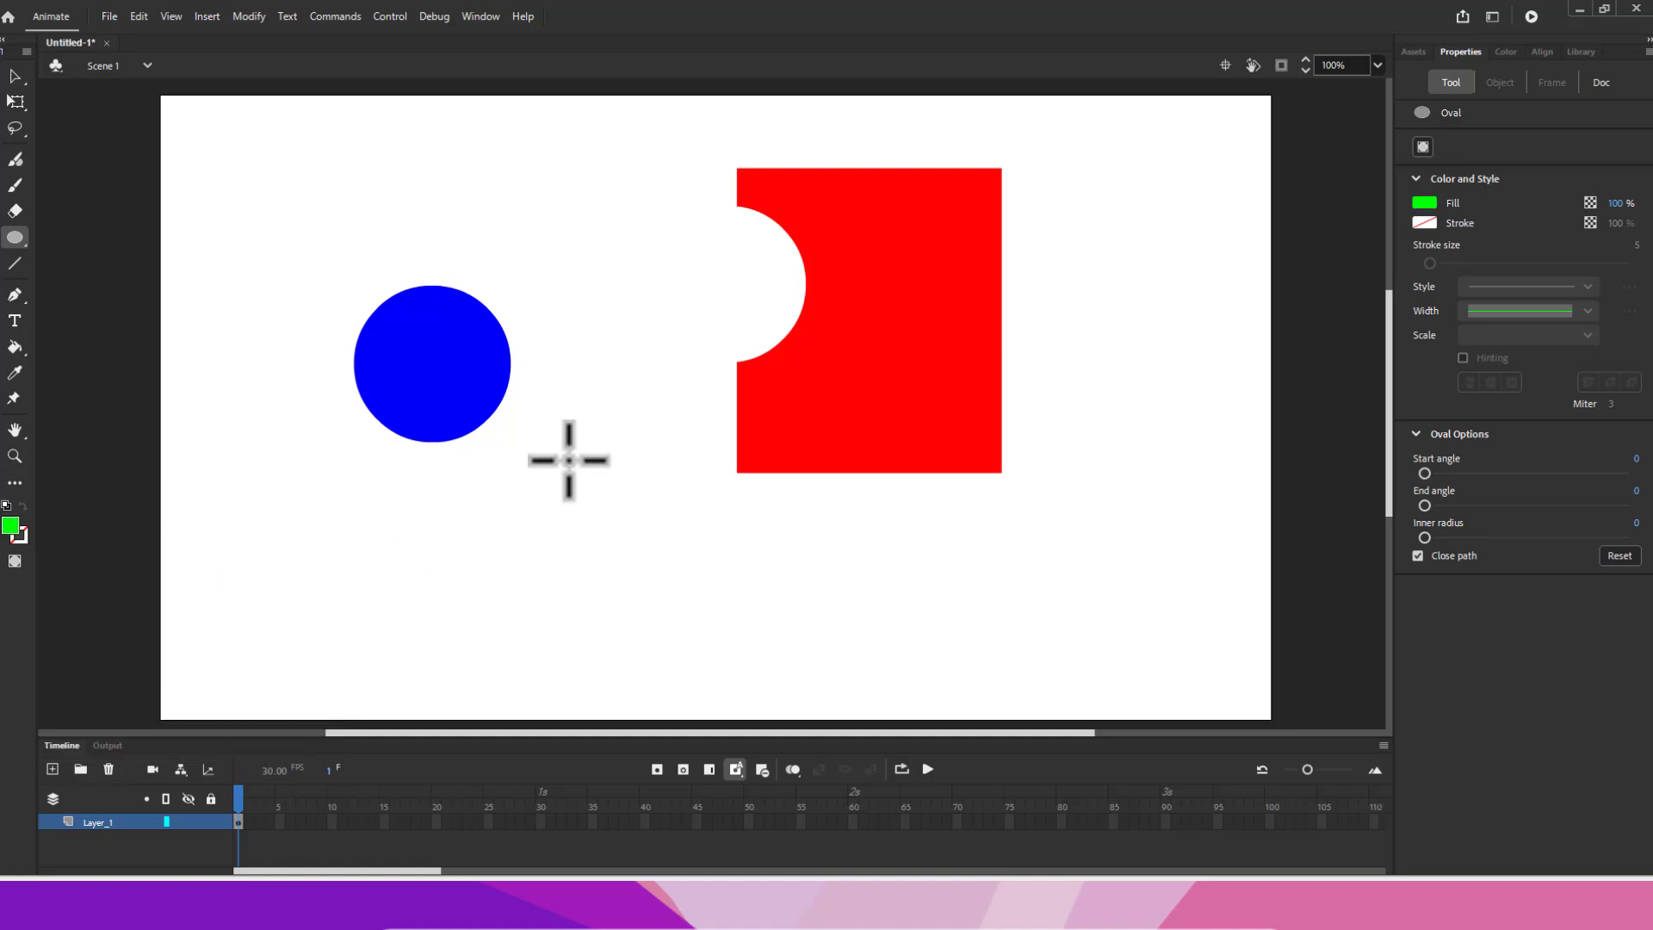
drag(495, 192, 639, 338)
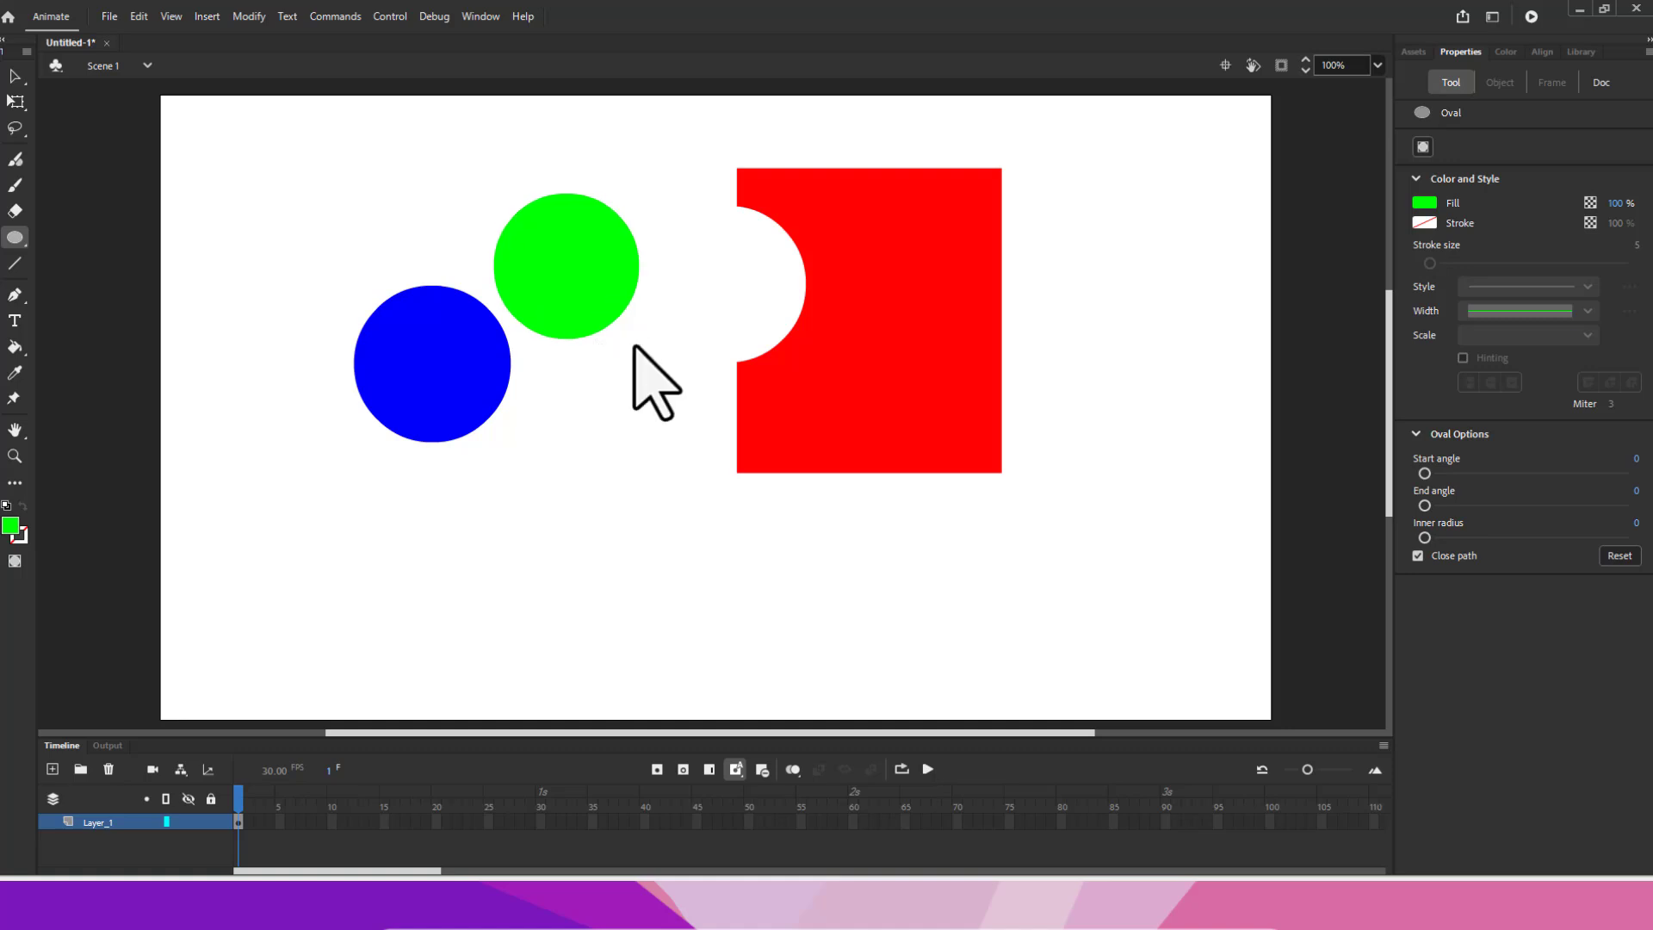
Step: Merge the green circle over the blue circle's upper-right part, deselect it, and pull it away below to cut a notch
click(15, 76)
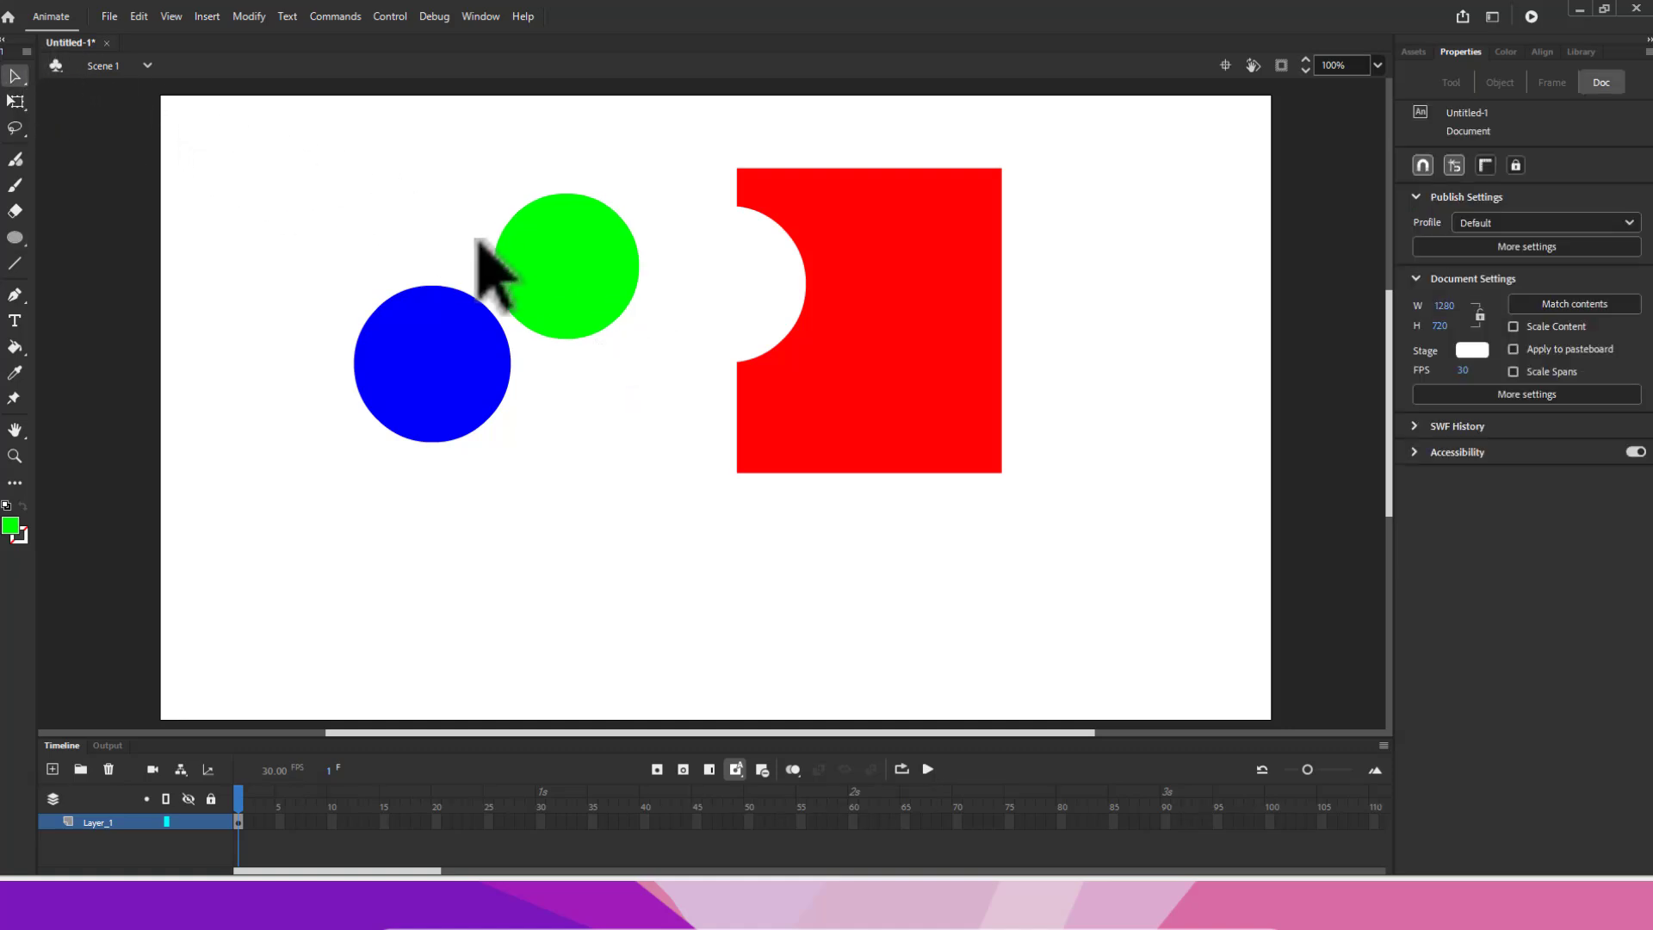
drag(560, 270, 498, 296)
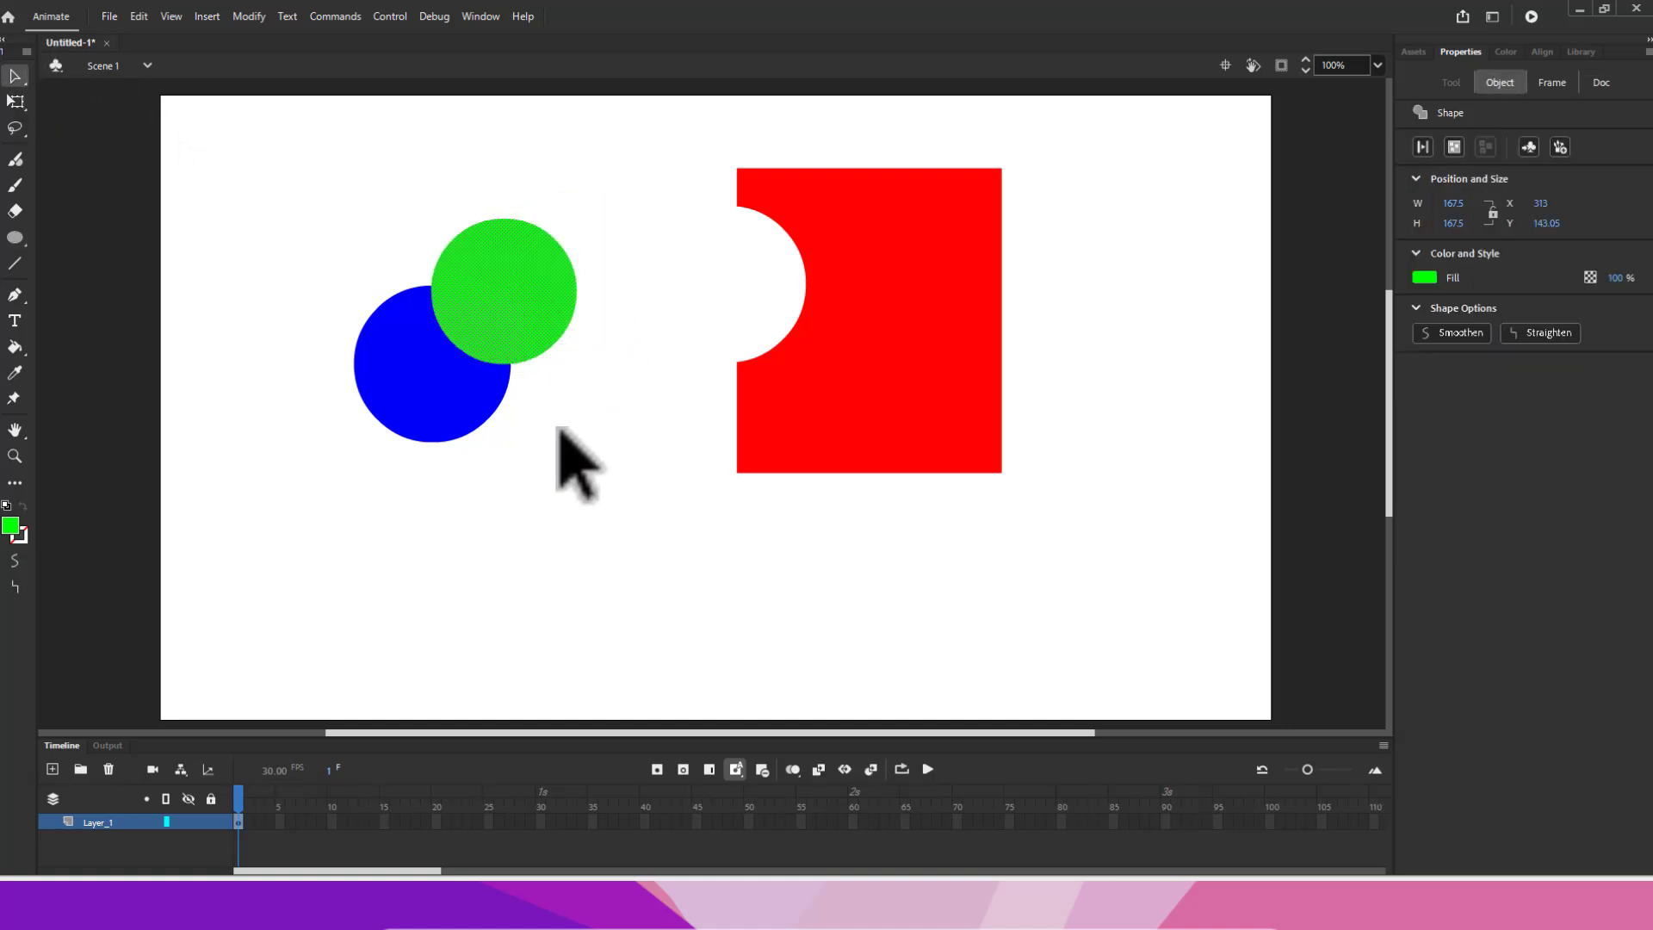
click(561, 433)
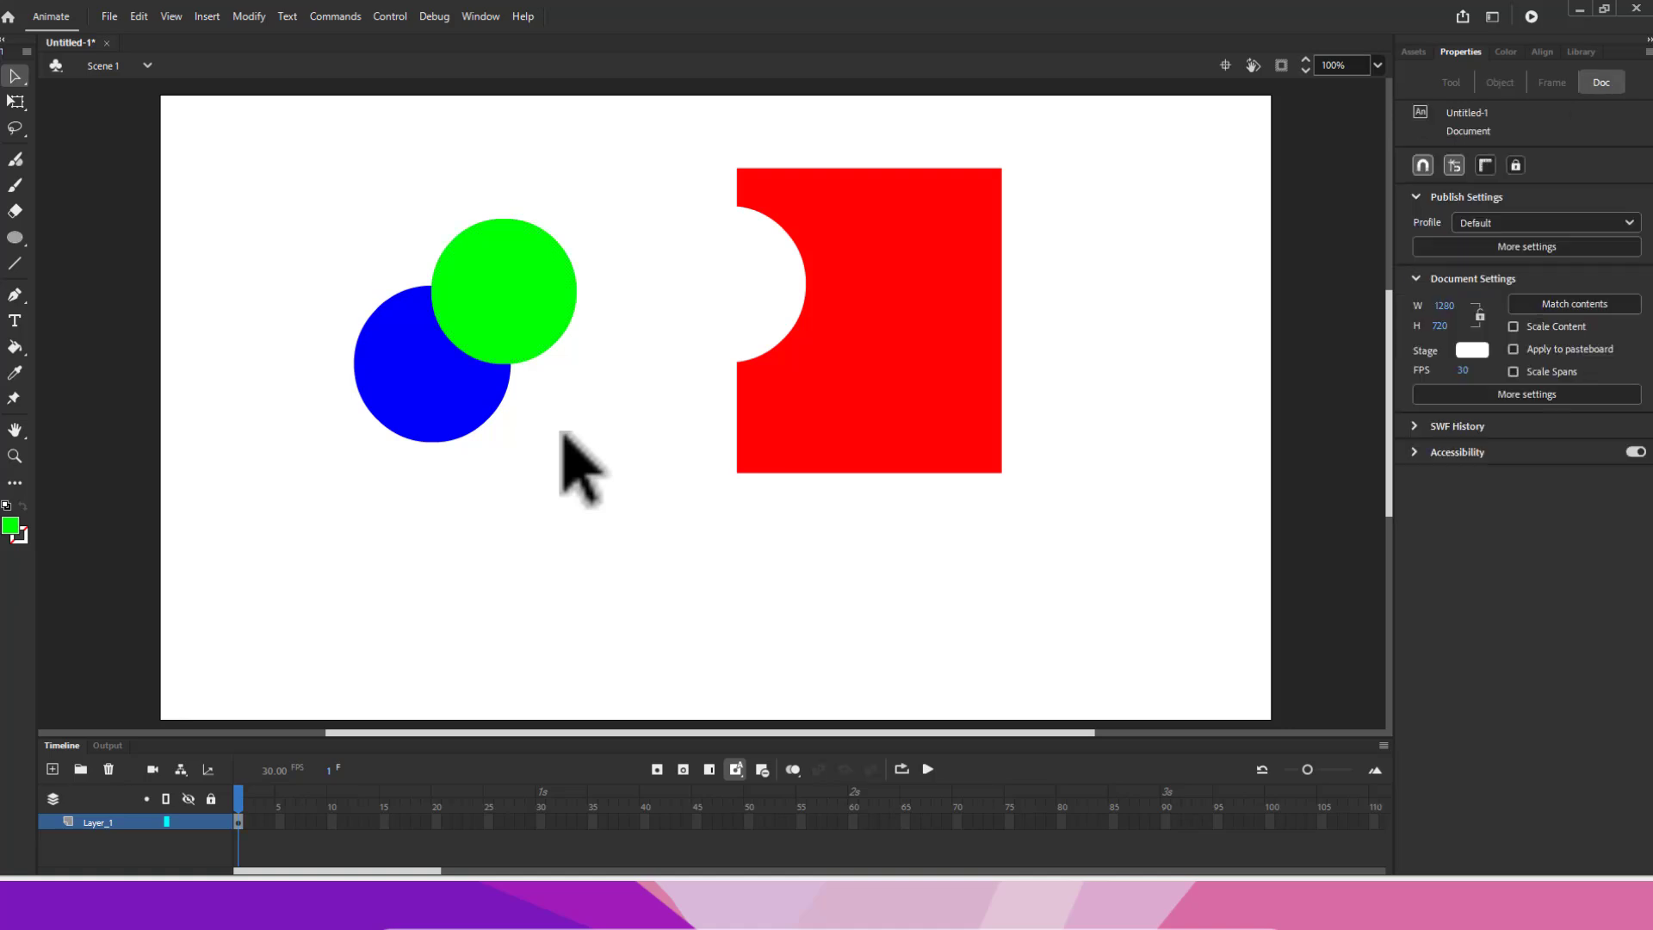
drag(546, 287, 589, 612)
click(602, 405)
Step: Move the notched blue shape up, and trim it to a thin crescent by overlapping and withdrawing the green circle
drag(479, 381, 480, 341)
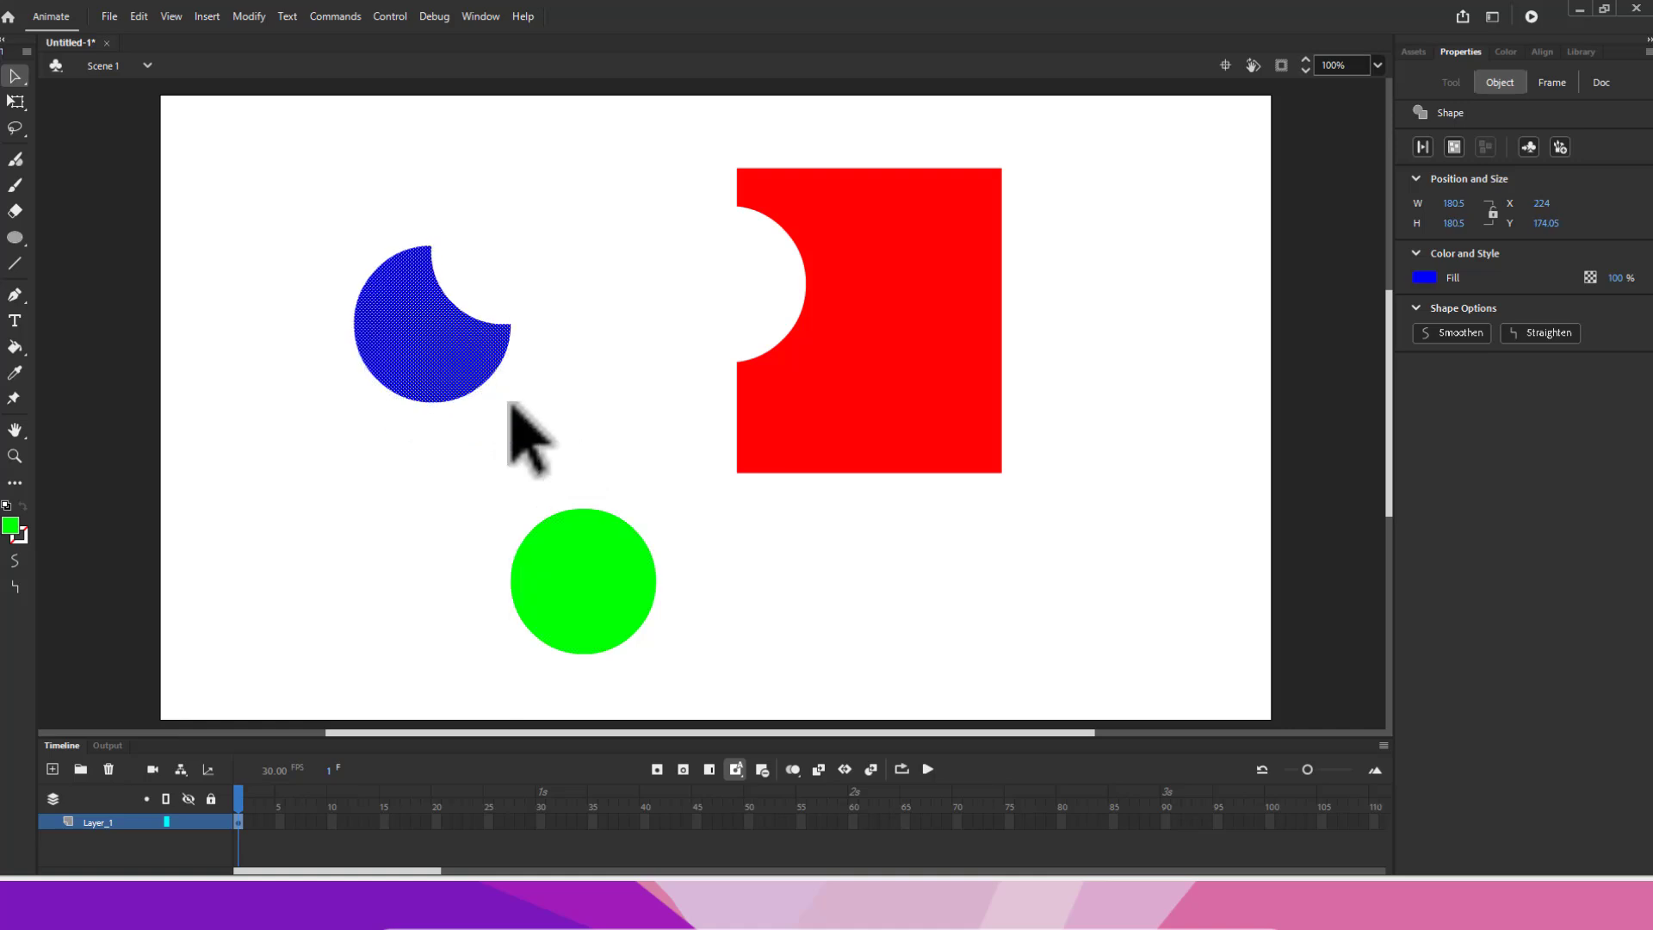
drag(569, 573, 564, 499)
click(546, 358)
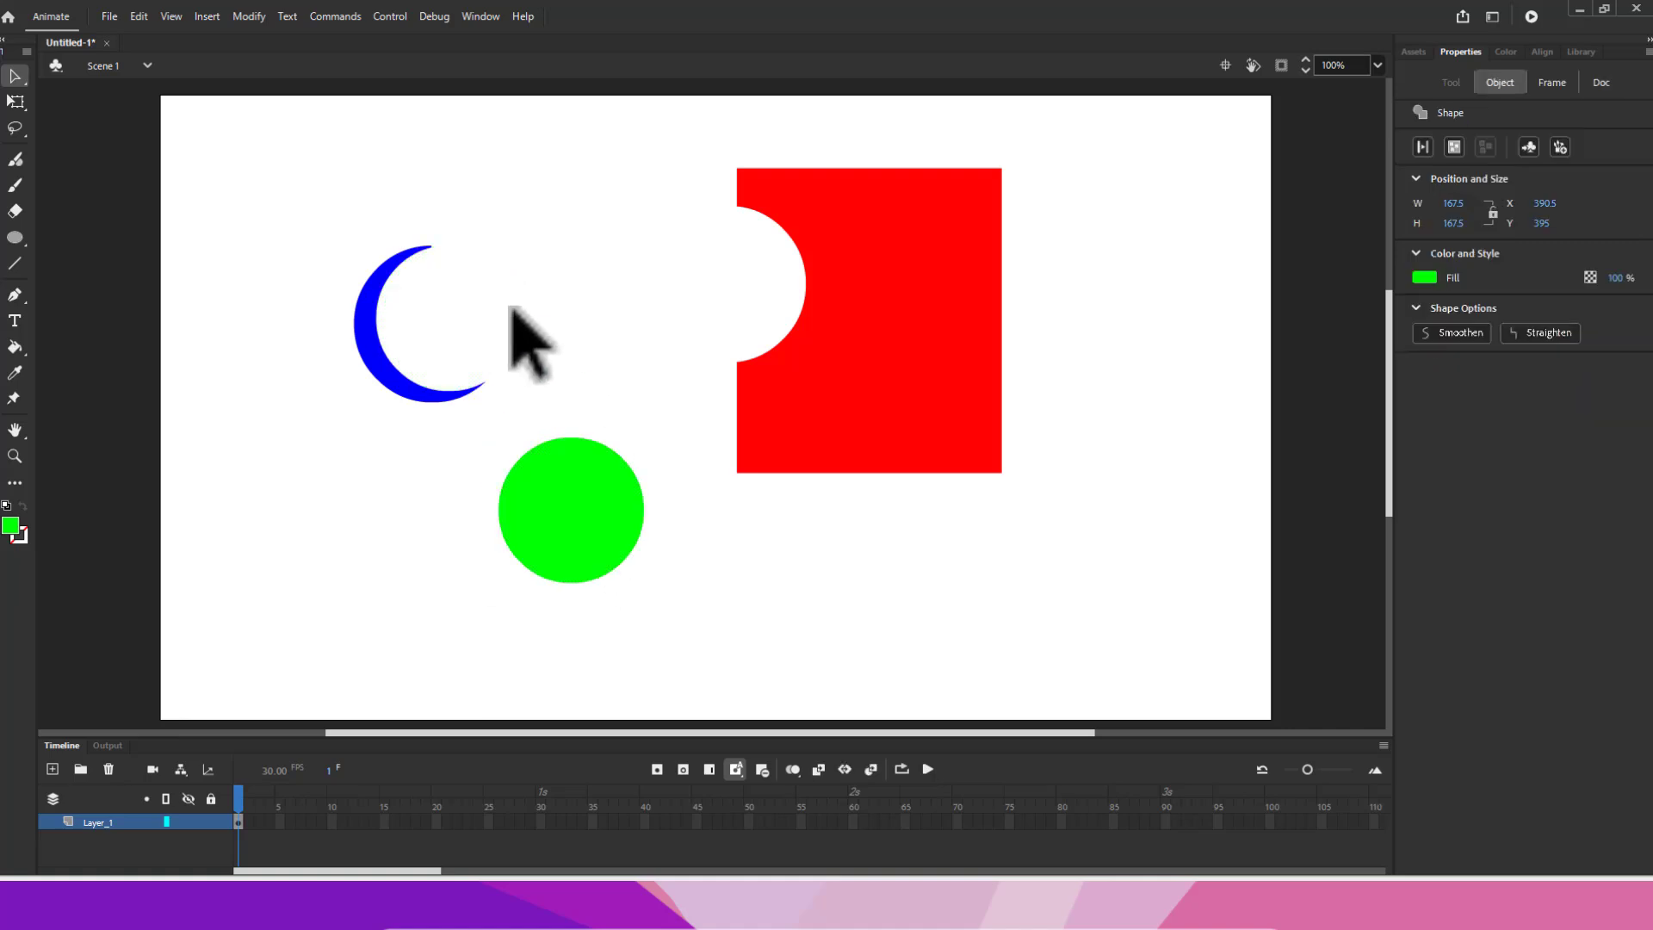
click(517, 327)
Step: Move the blue crescent left, then back right and slightly up to about X 215, Y 147
click(389, 383)
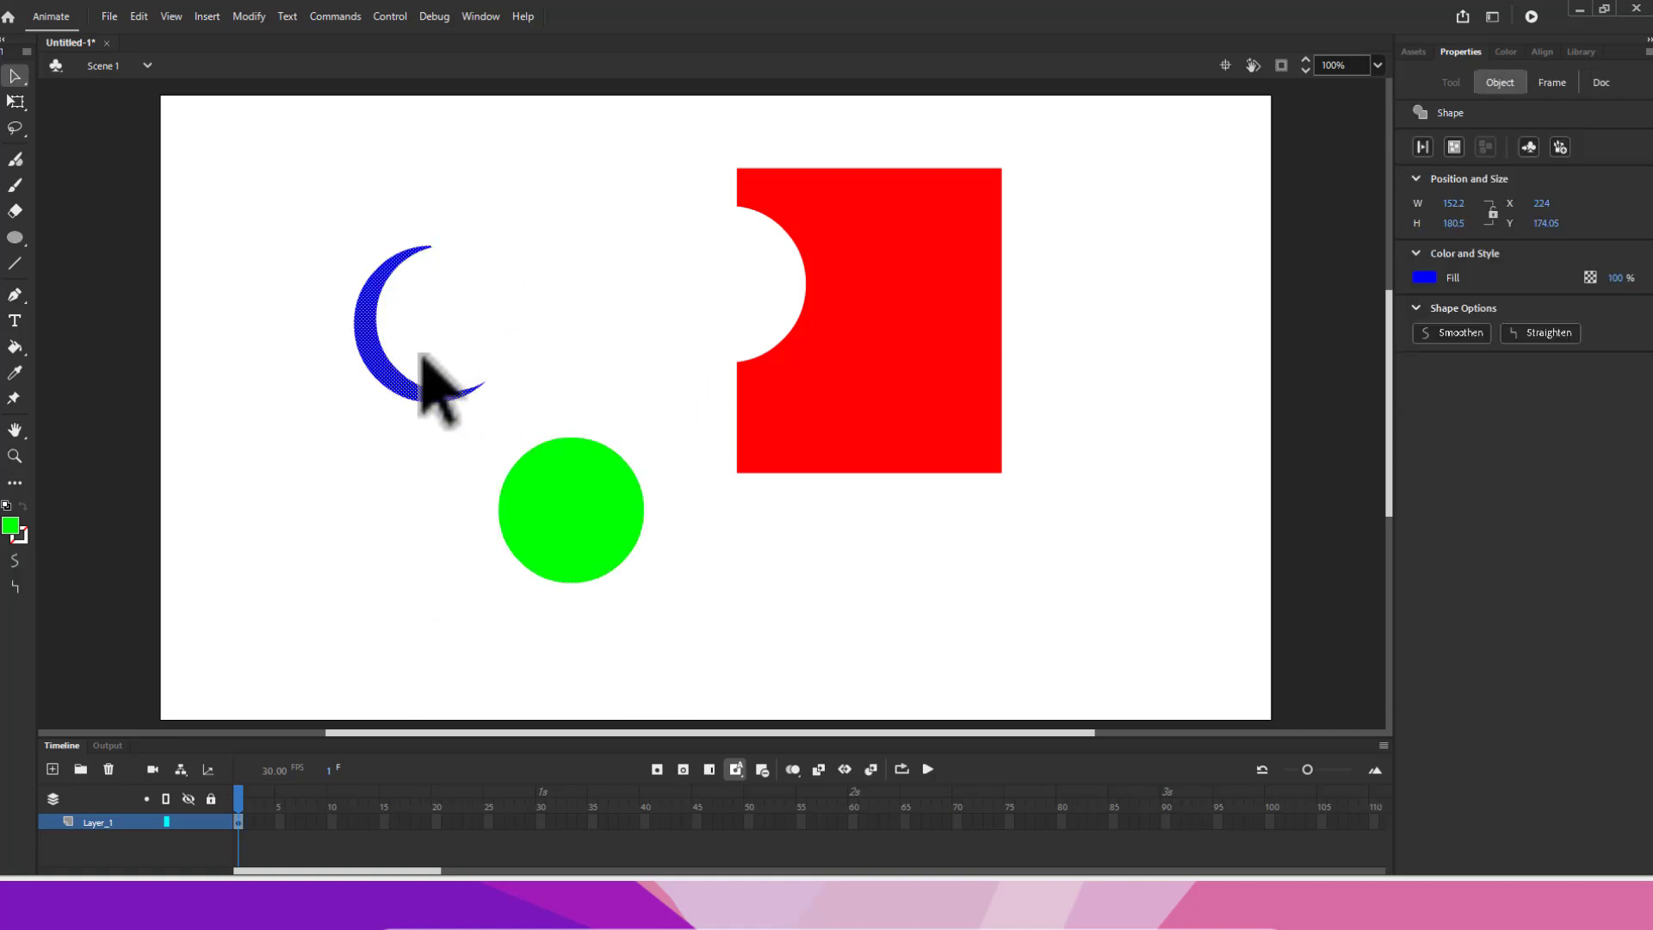
click(534, 325)
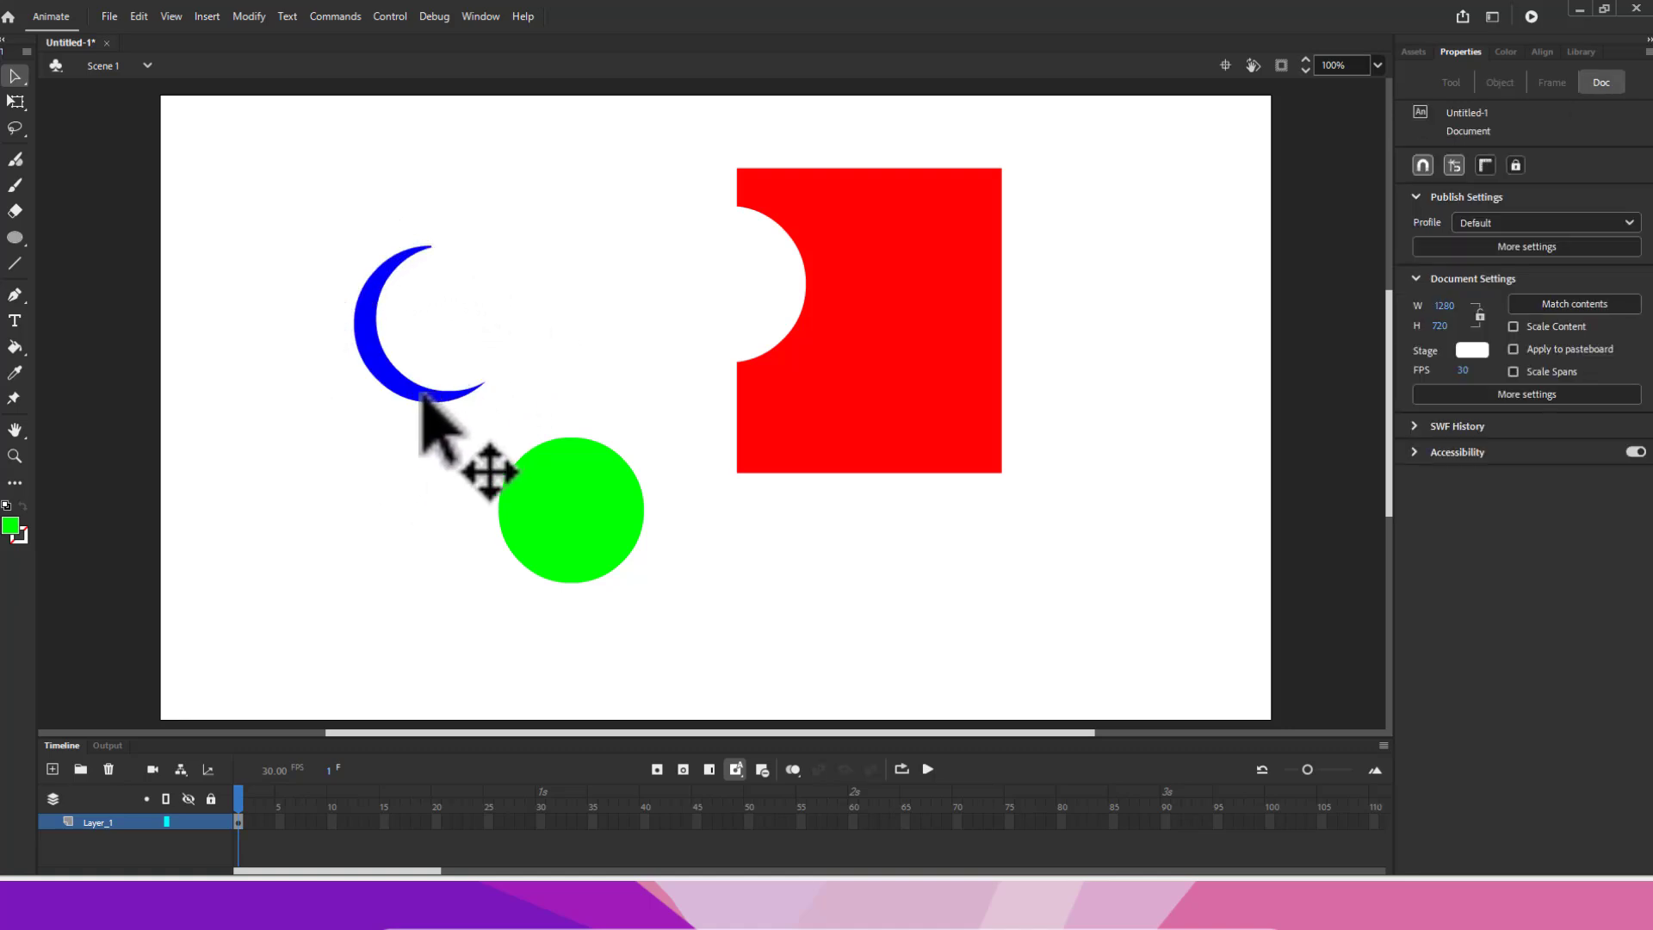
drag(401, 397, 358, 398)
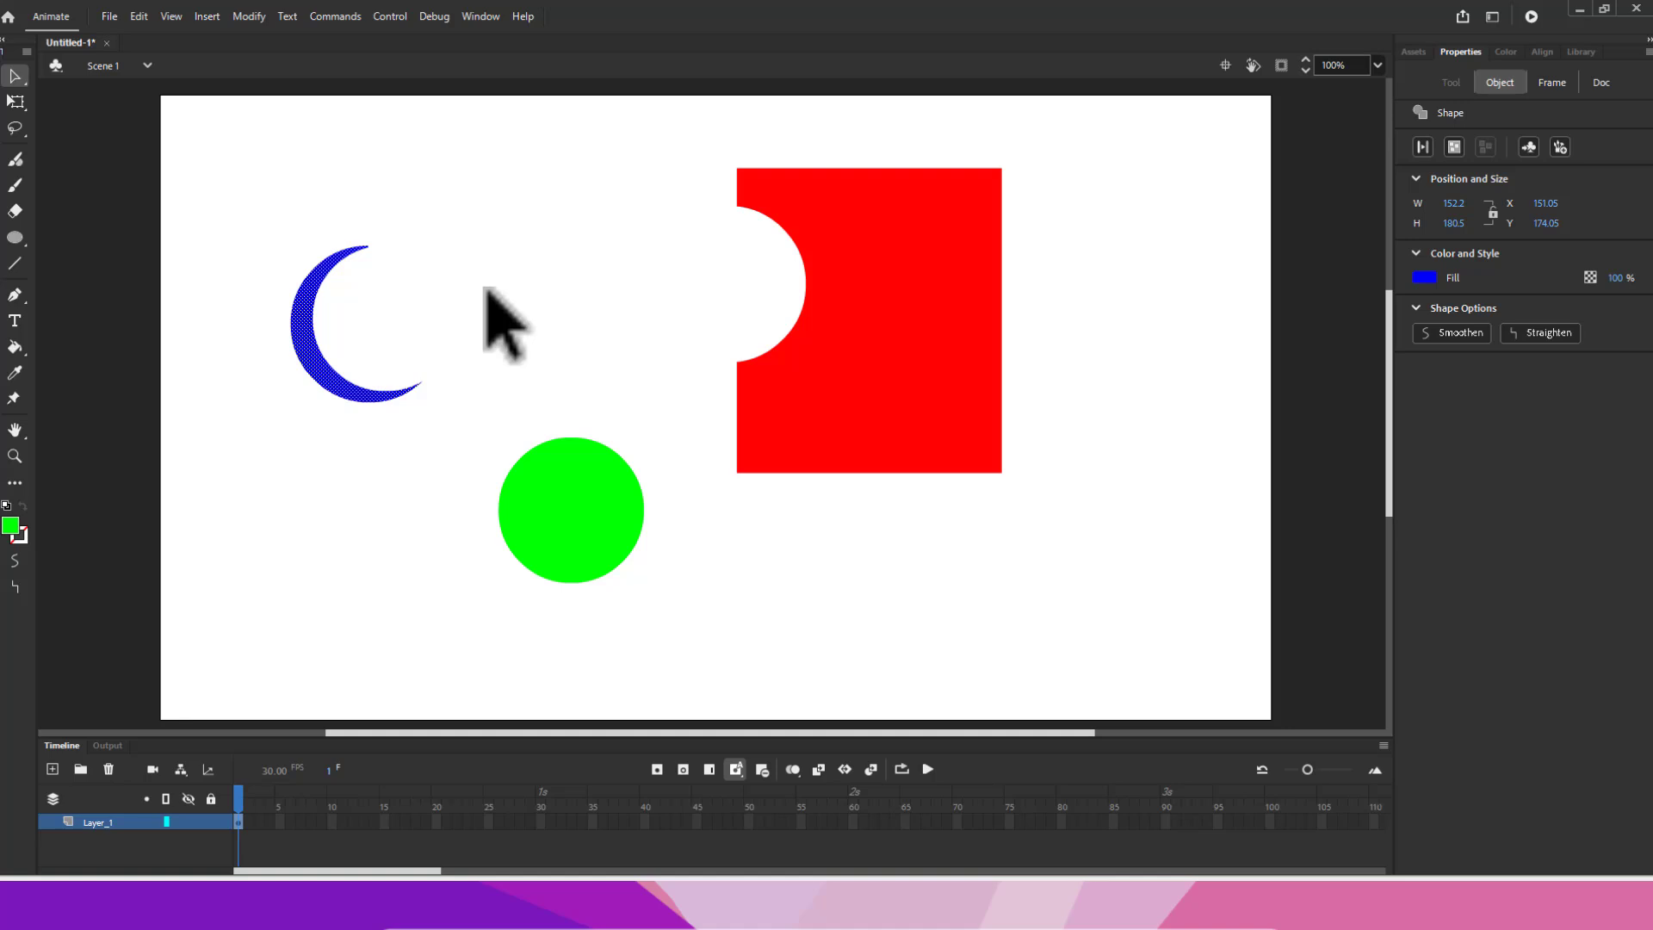
click(303, 230)
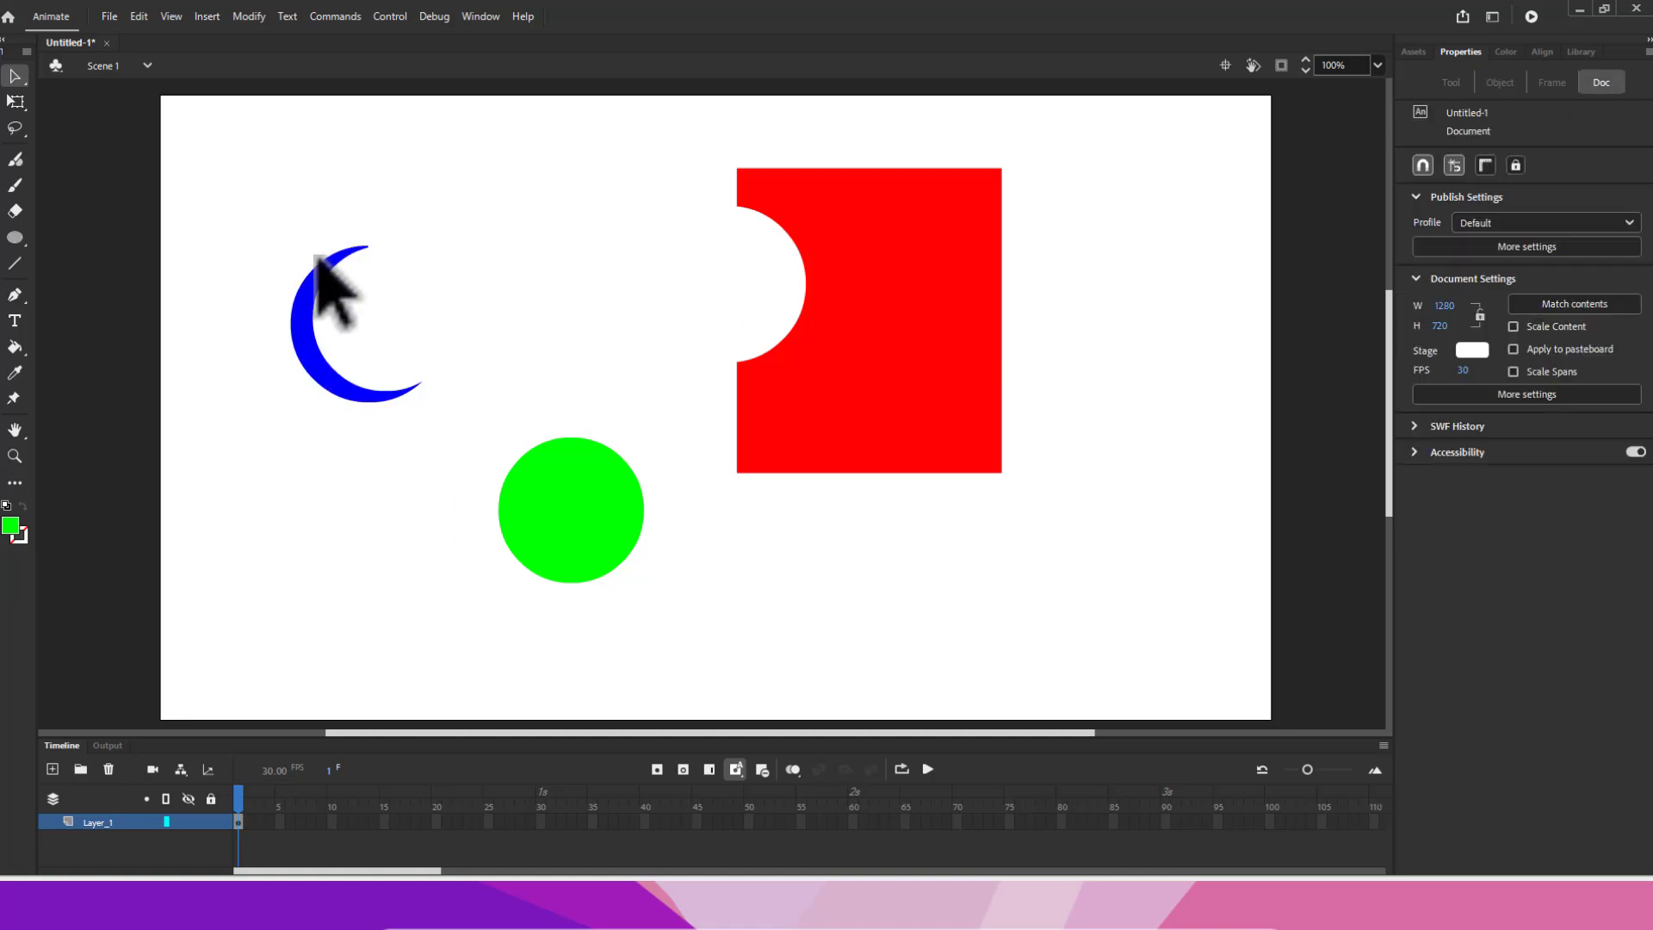
drag(316, 256, 388, 252)
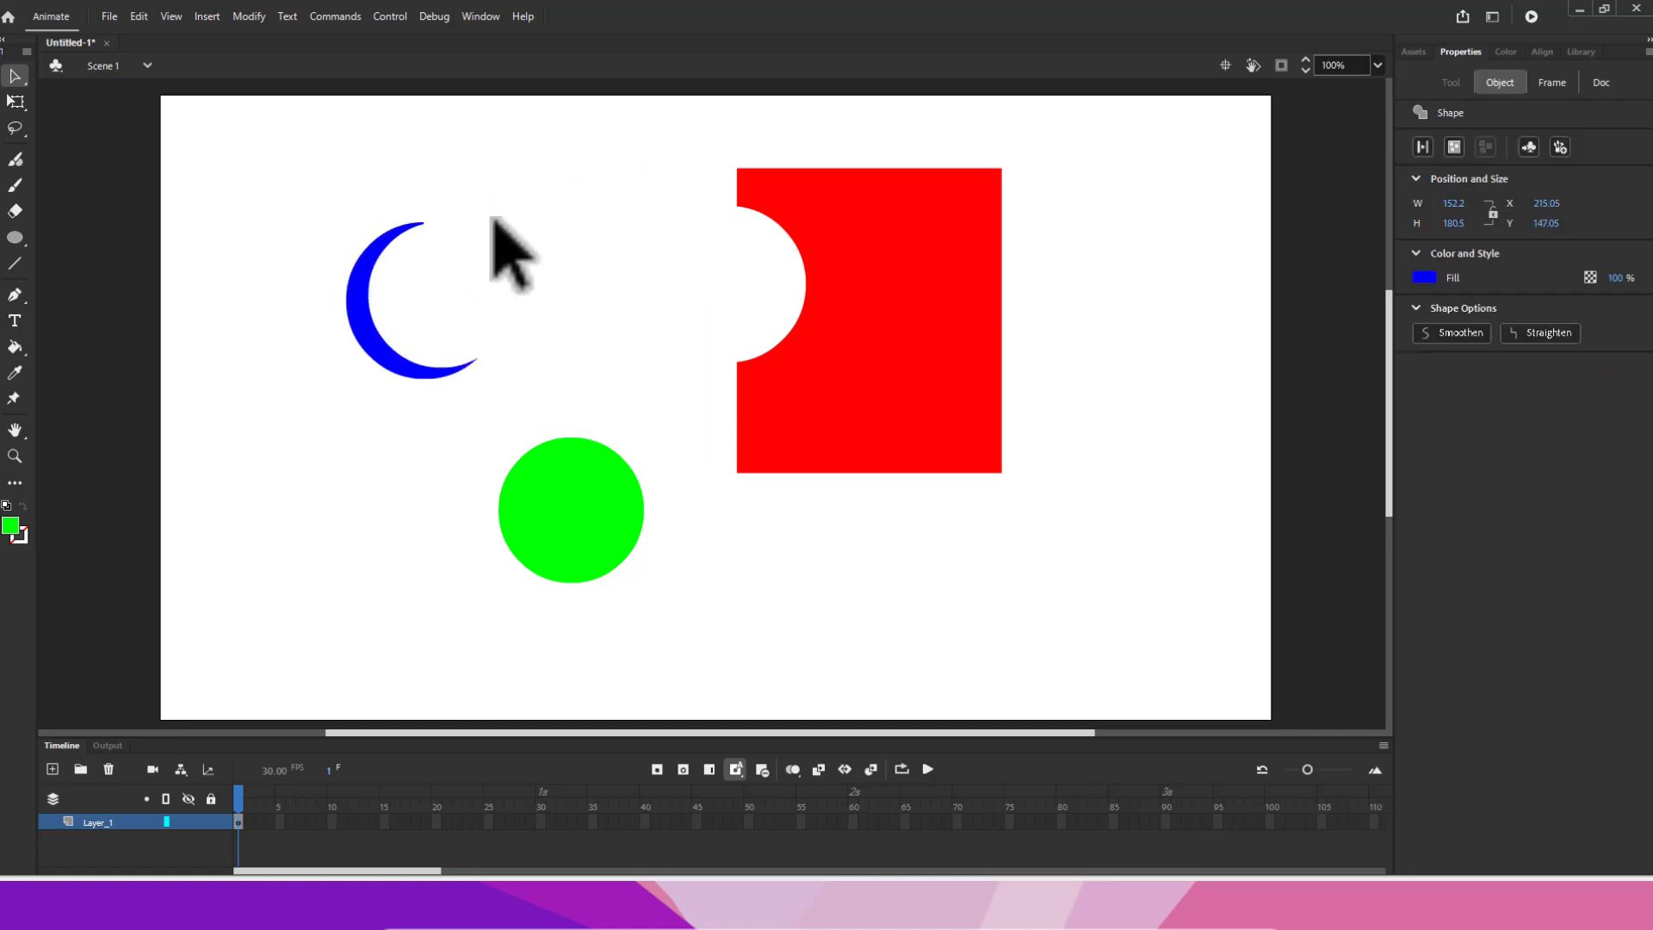
click(492, 218)
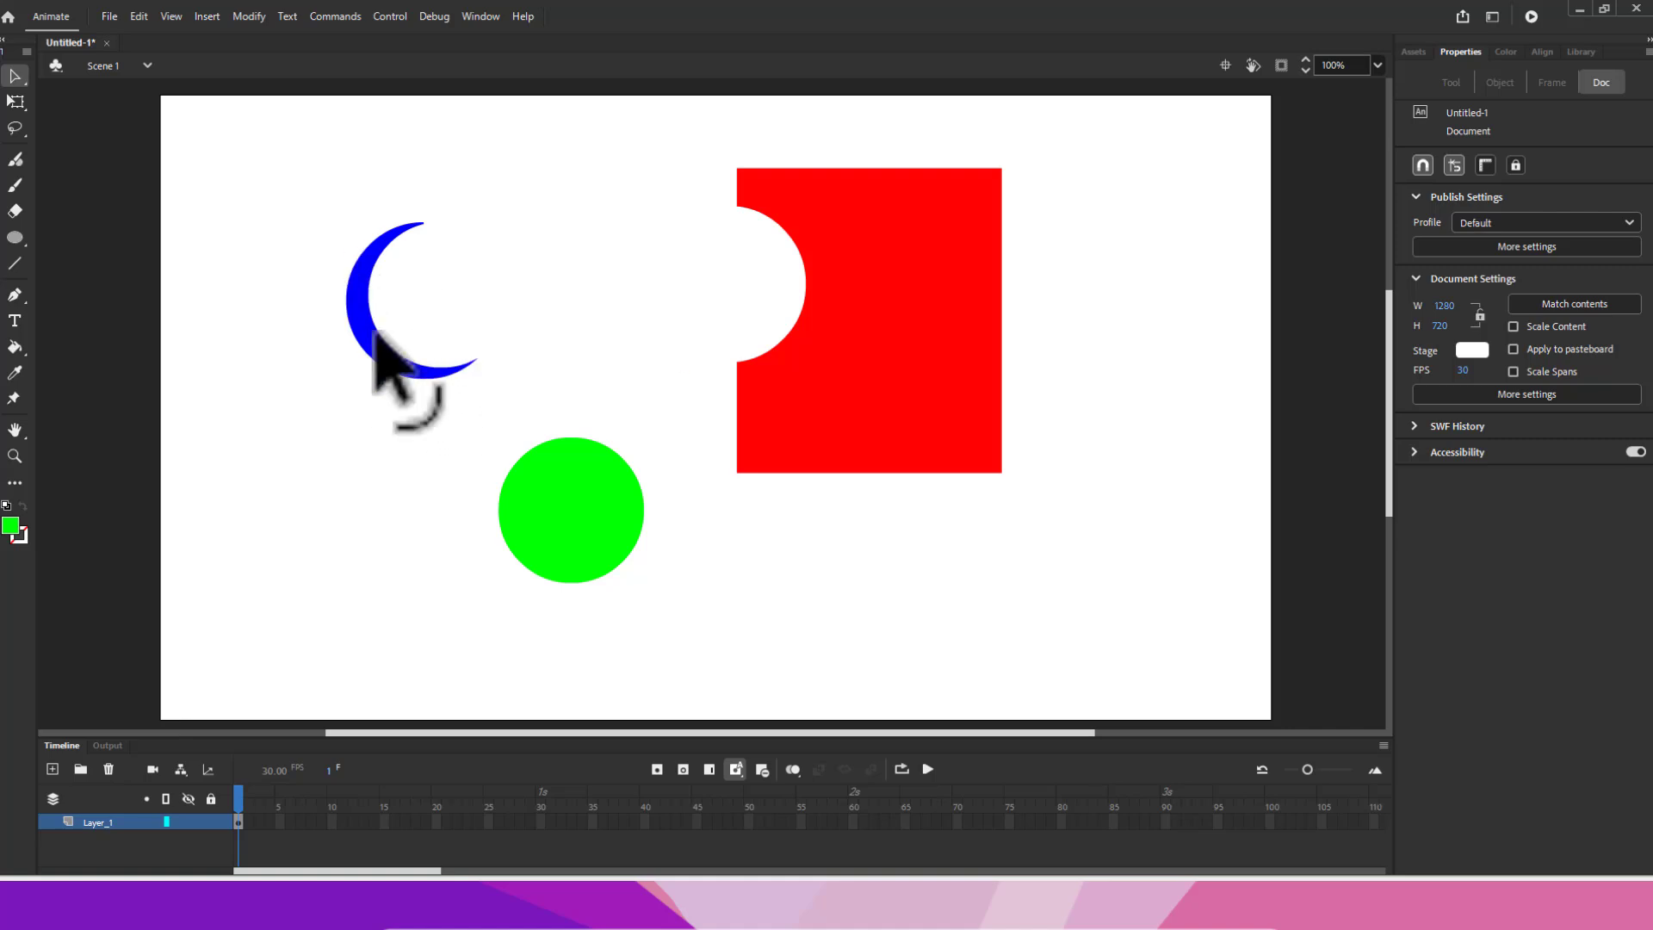
Step: Cut a curved band from the rectangle's upper-right corner by merging the blue crescent there and moving it away to the right
drag(360, 327, 935, 231)
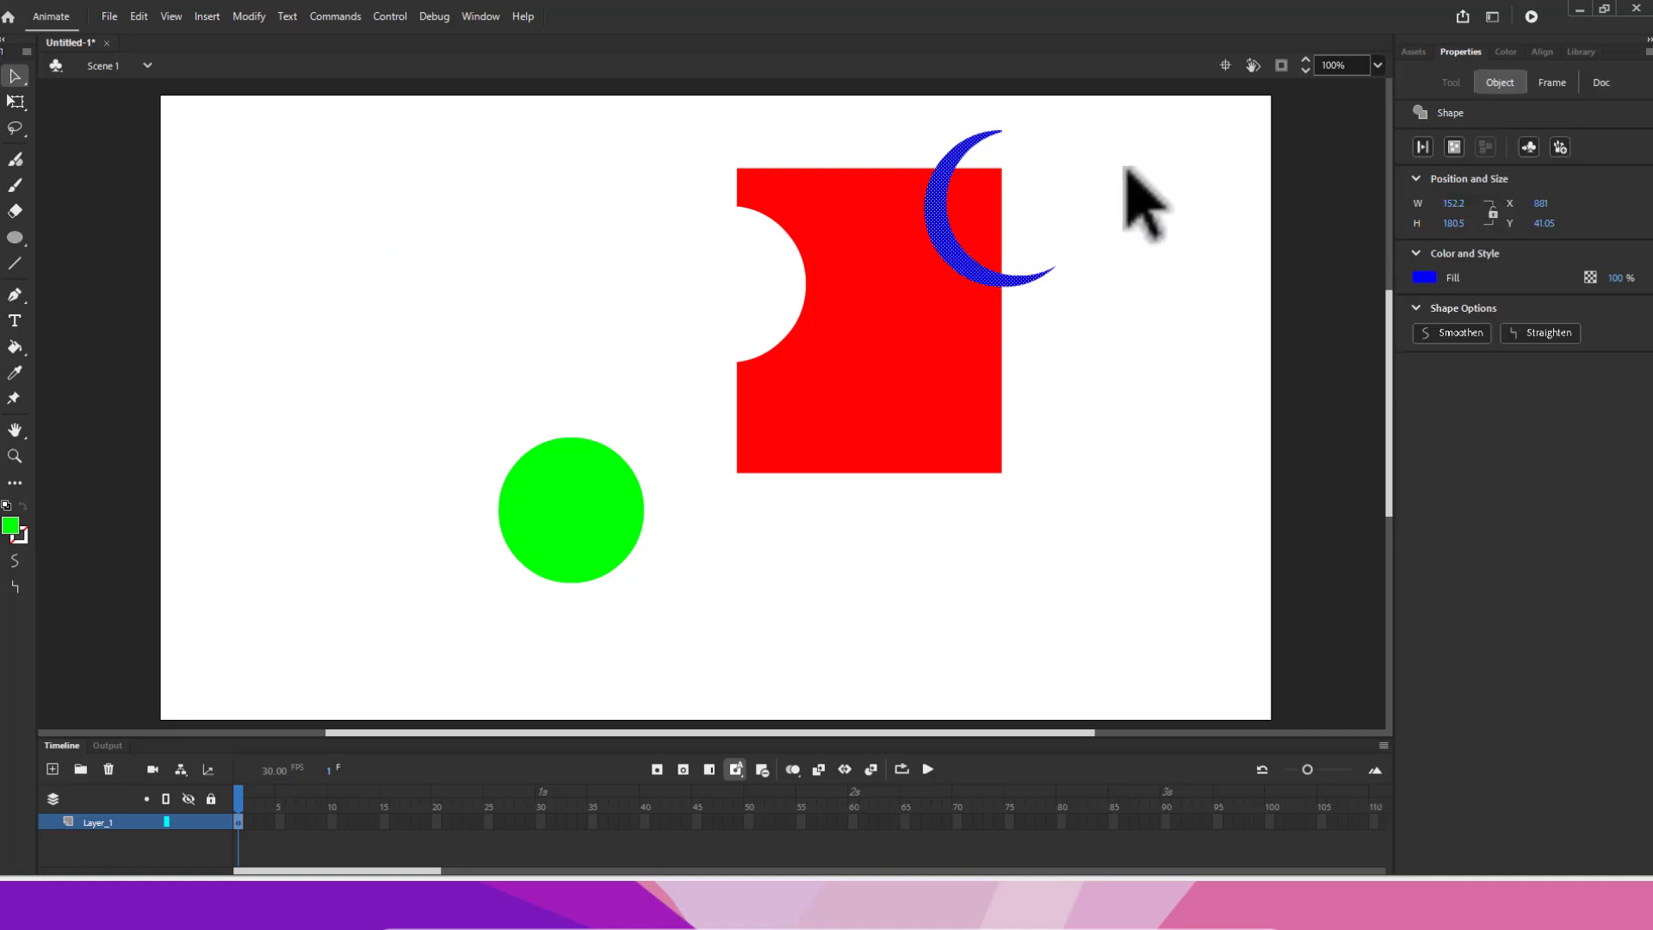
drag(962, 258, 1116, 469)
click(1168, 193)
click(1144, 266)
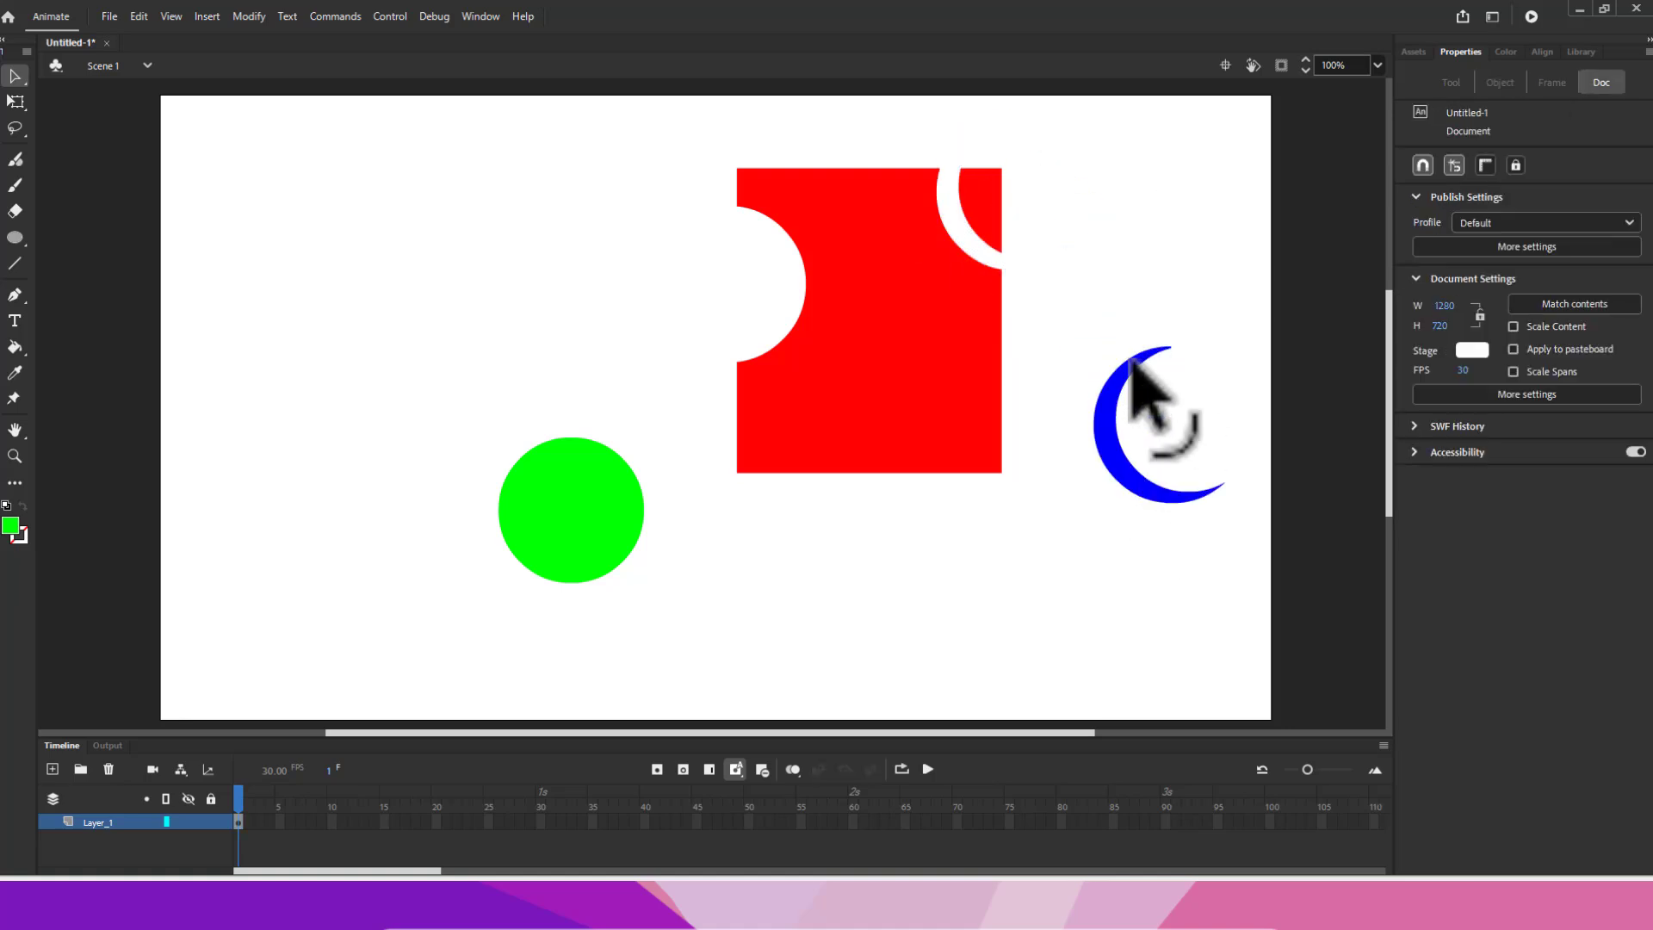
Step: Rotate the blue crescent with Free Transform so that its opening faces the upper left
click(1115, 426)
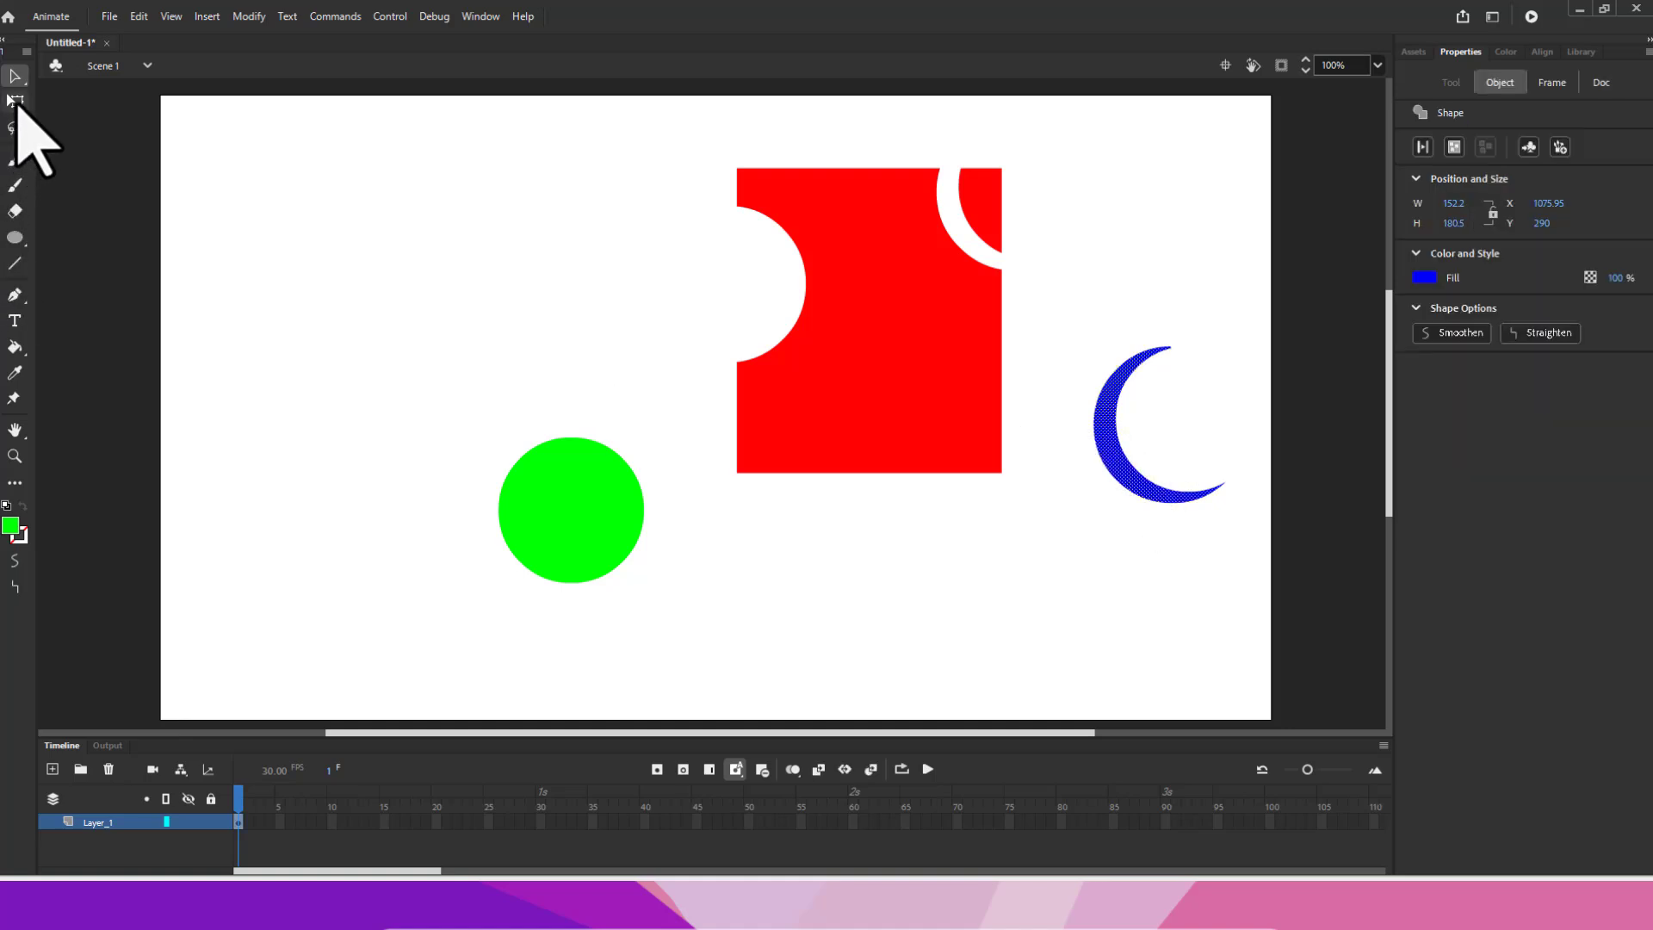
click(15, 102)
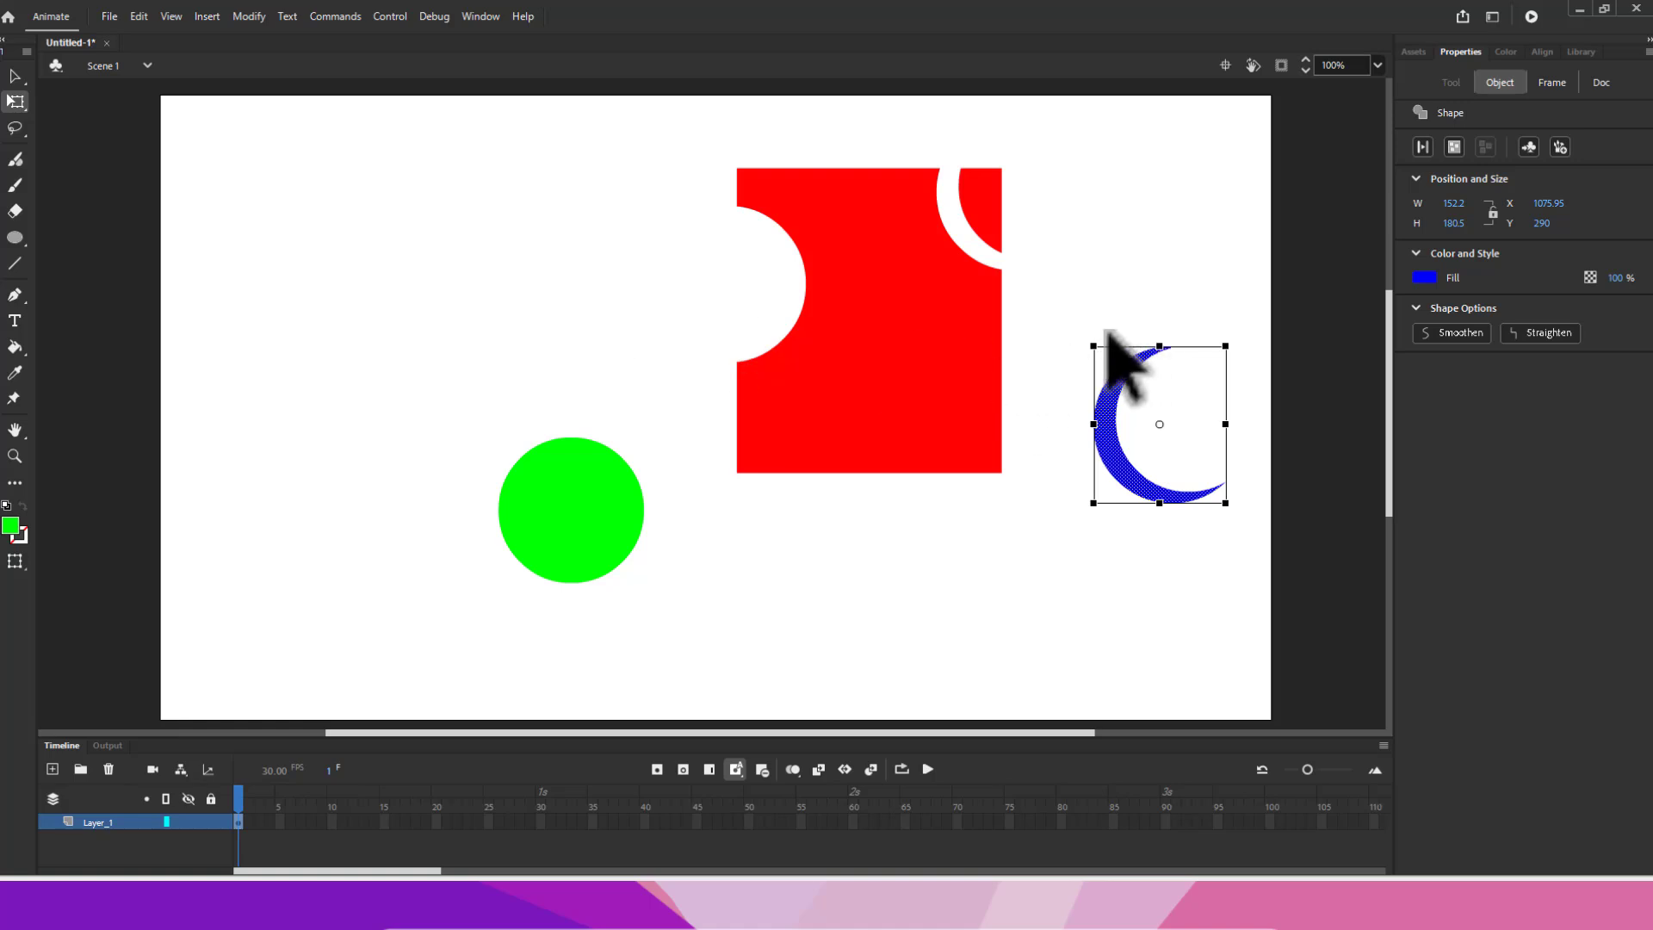
drag(1092, 346, 1099, 517)
click(1107, 370)
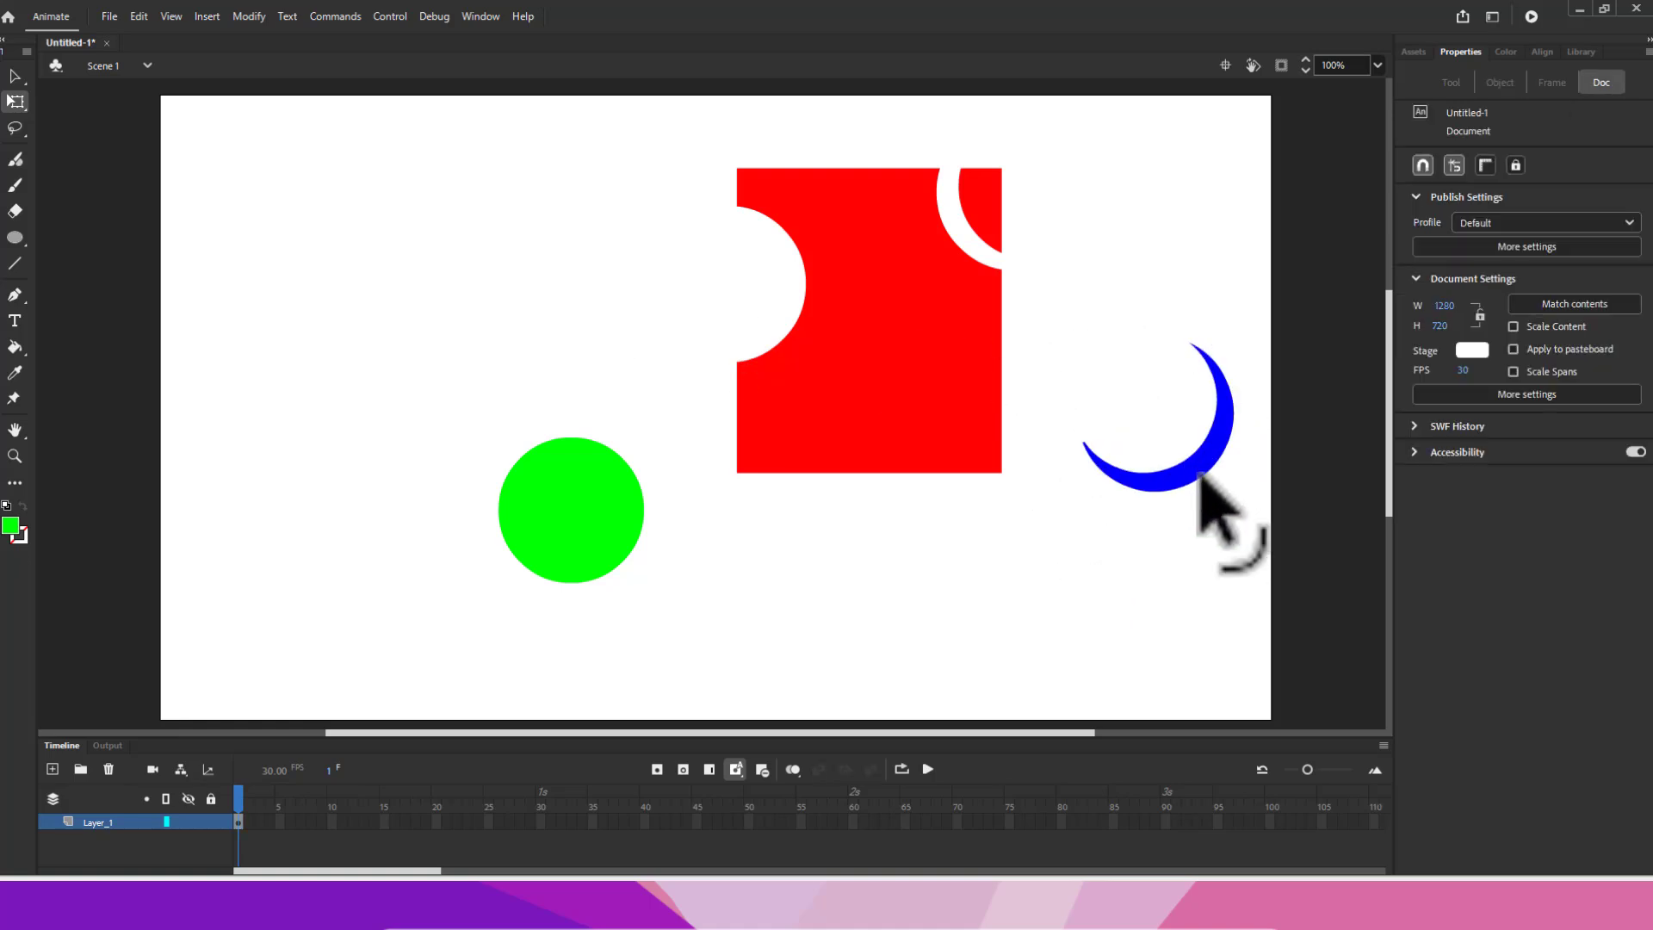
drag(1215, 469, 885, 339)
click(1020, 387)
key(Delete)
key(ctrl+z)
key(ctrl+z)
key(ctrl+z)
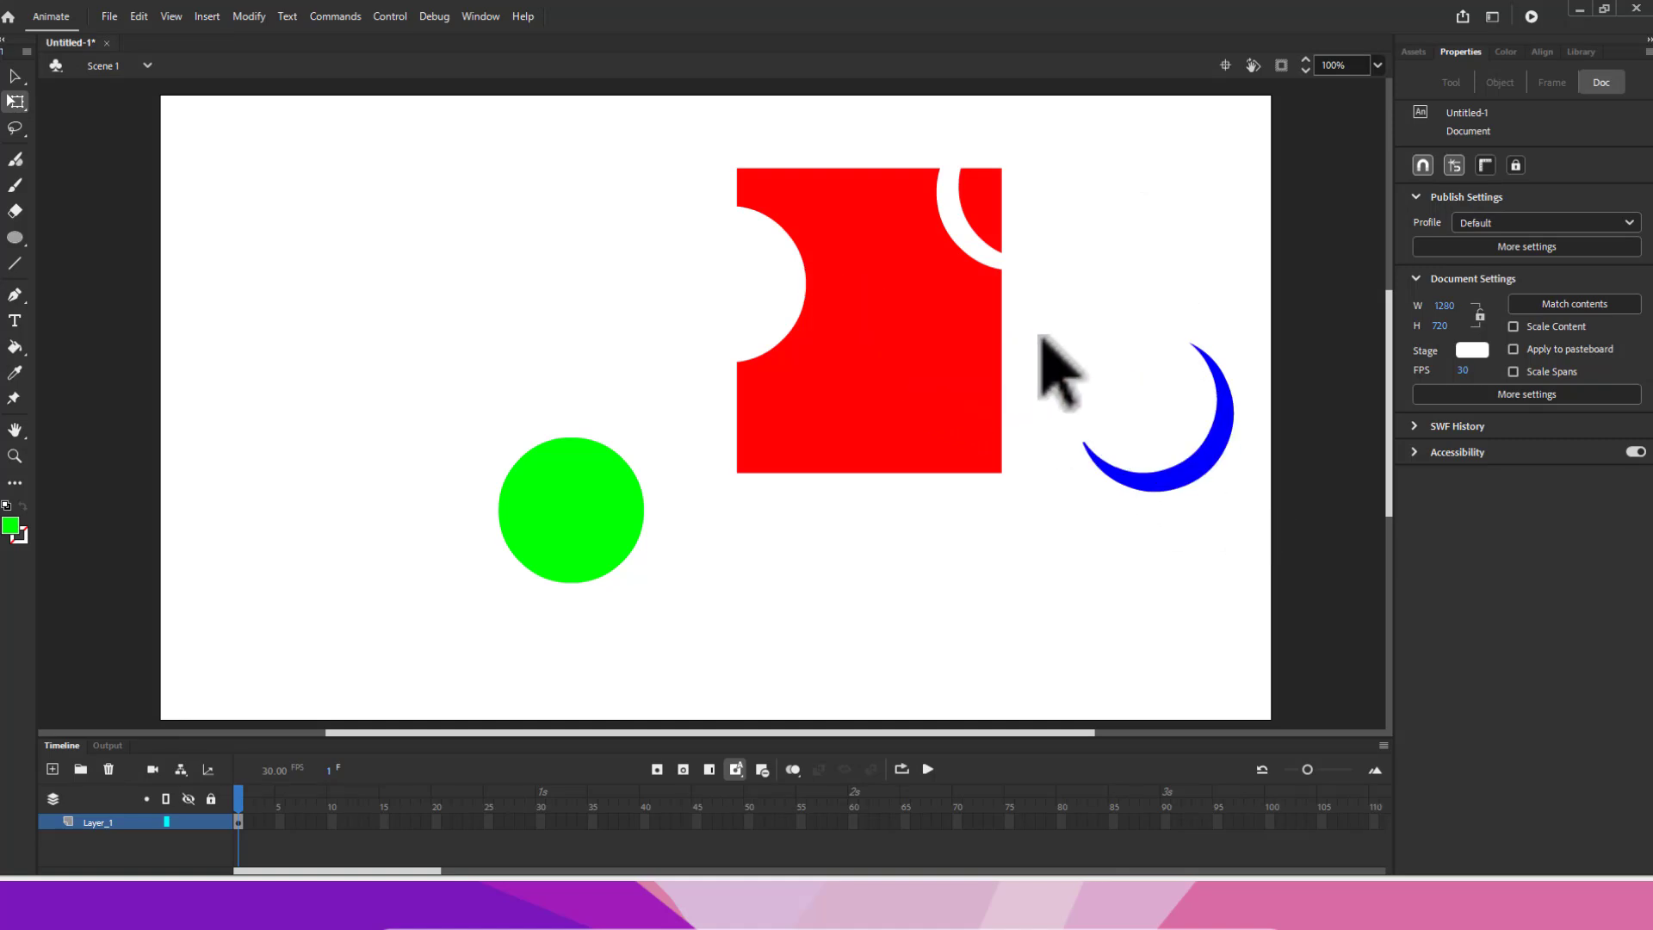
Step: Cut a curved band from the rectangle's upper edge by merging the blue crescent there and moving it away to the right
drag(1201, 461, 1155, 495)
click(1145, 214)
click(1157, 161)
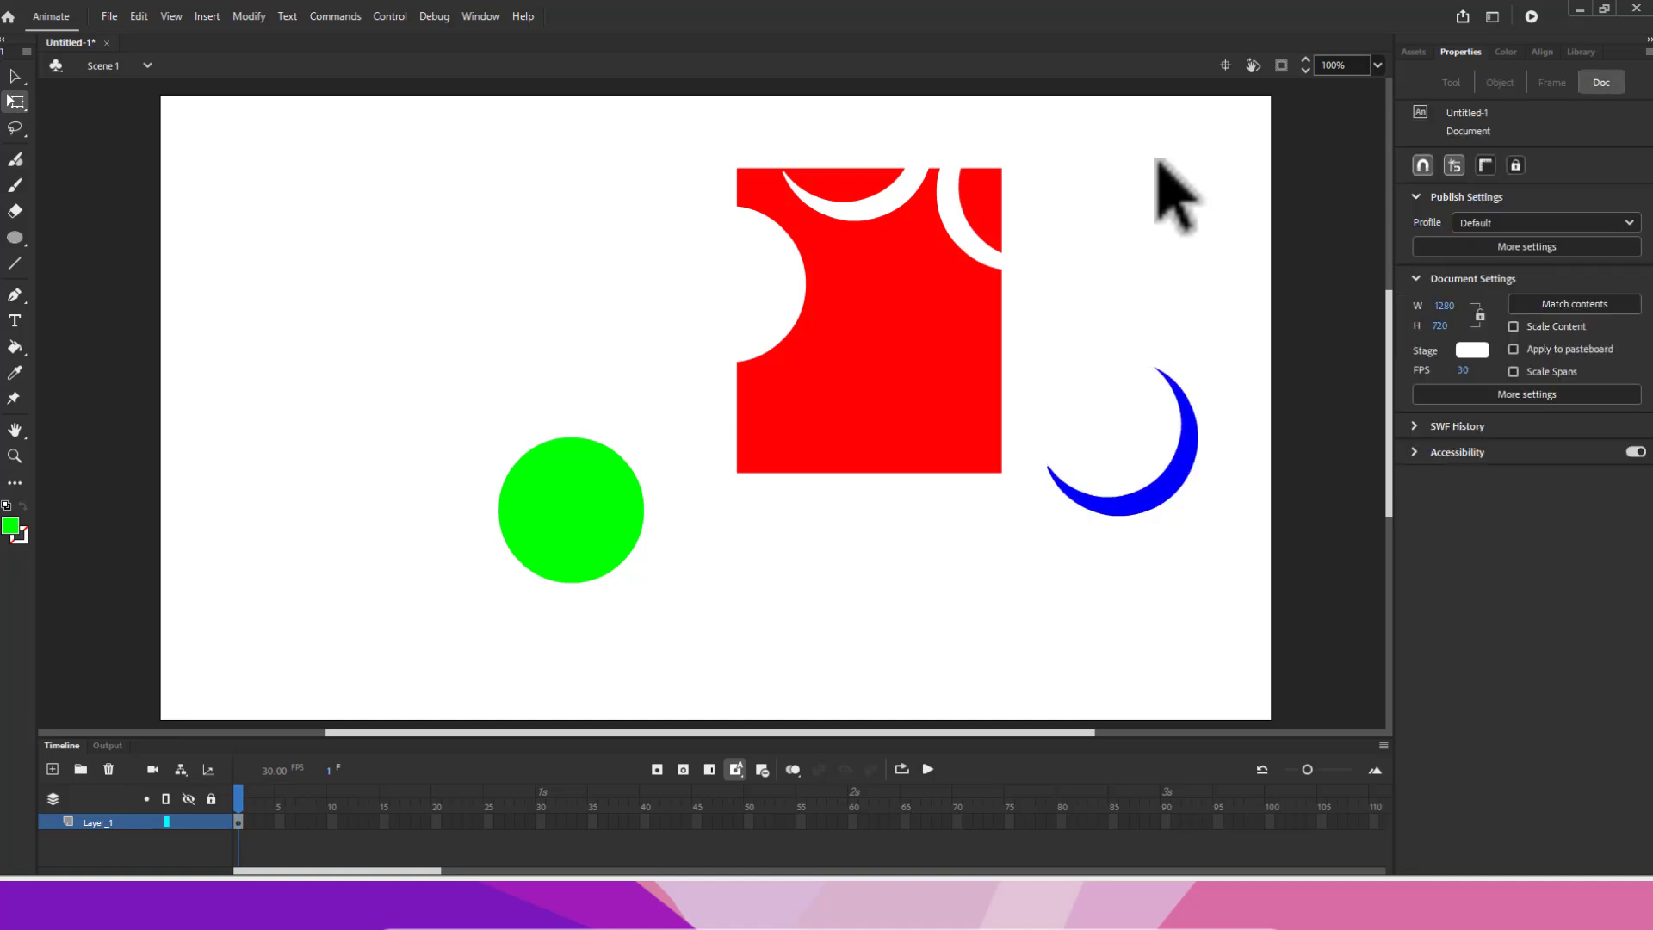
Step: Rotate the blue crescent with Free Transform so that its opening faces straight down
click(1188, 435)
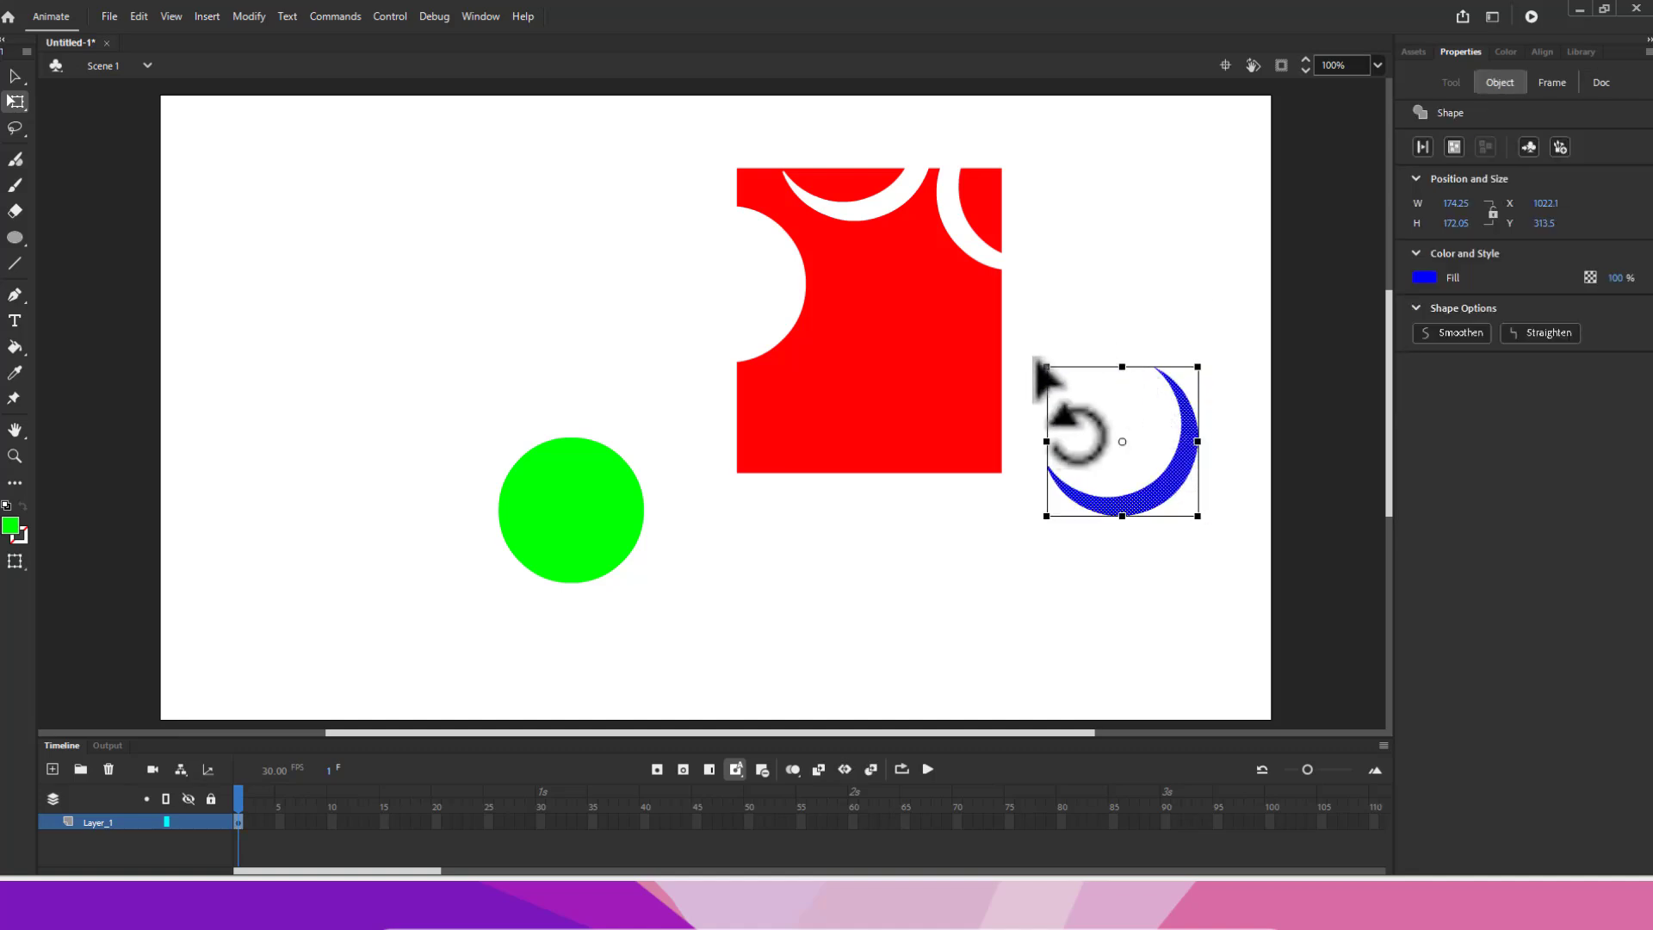
drag(1037, 362, 1118, 303)
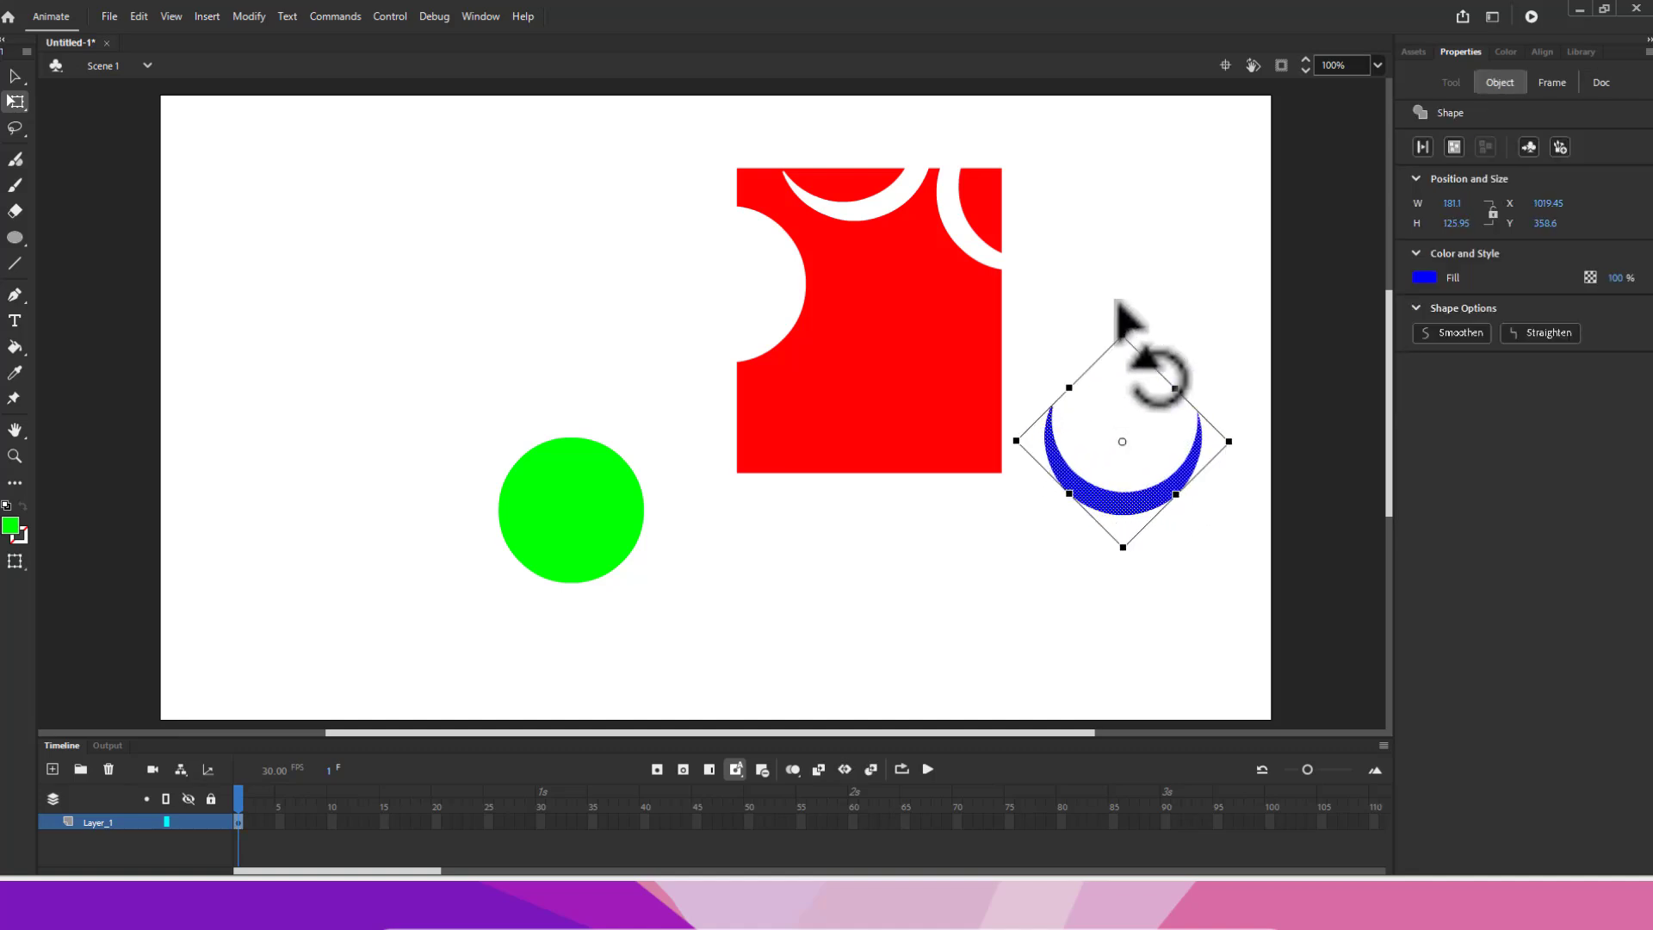
drag(1149, 370, 1133, 646)
click(1188, 292)
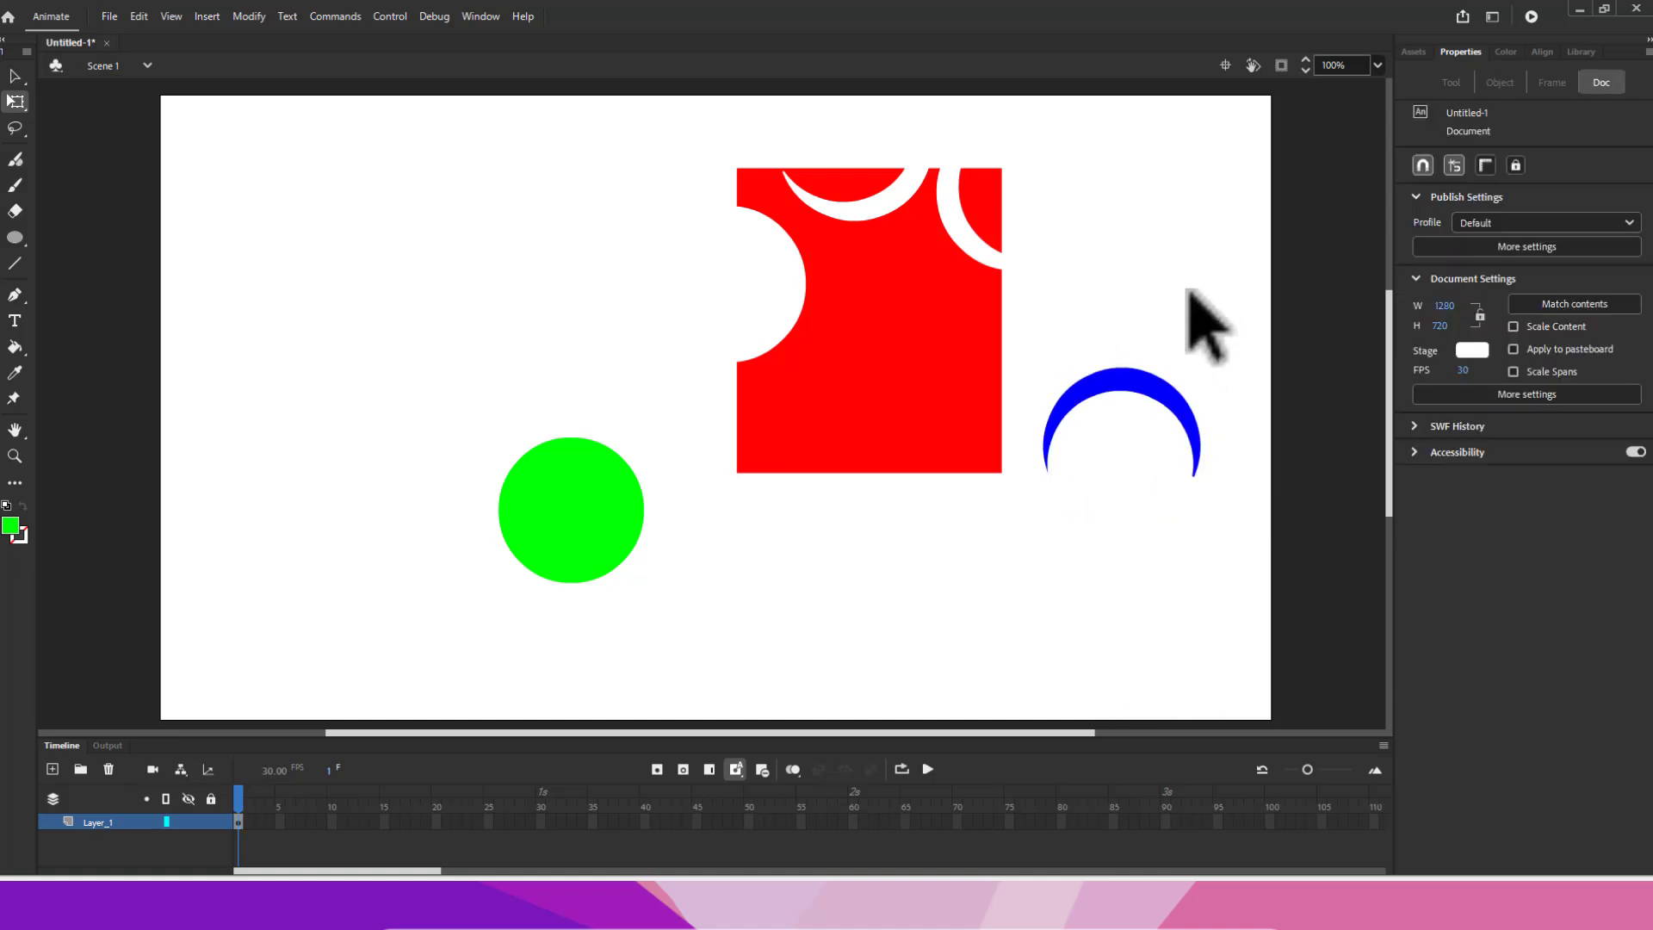
Step: Cut an arched band from the rectangle's lower edge with the blue crescent, moving it away to about X 1057, Y 150
drag(1139, 384, 871, 395)
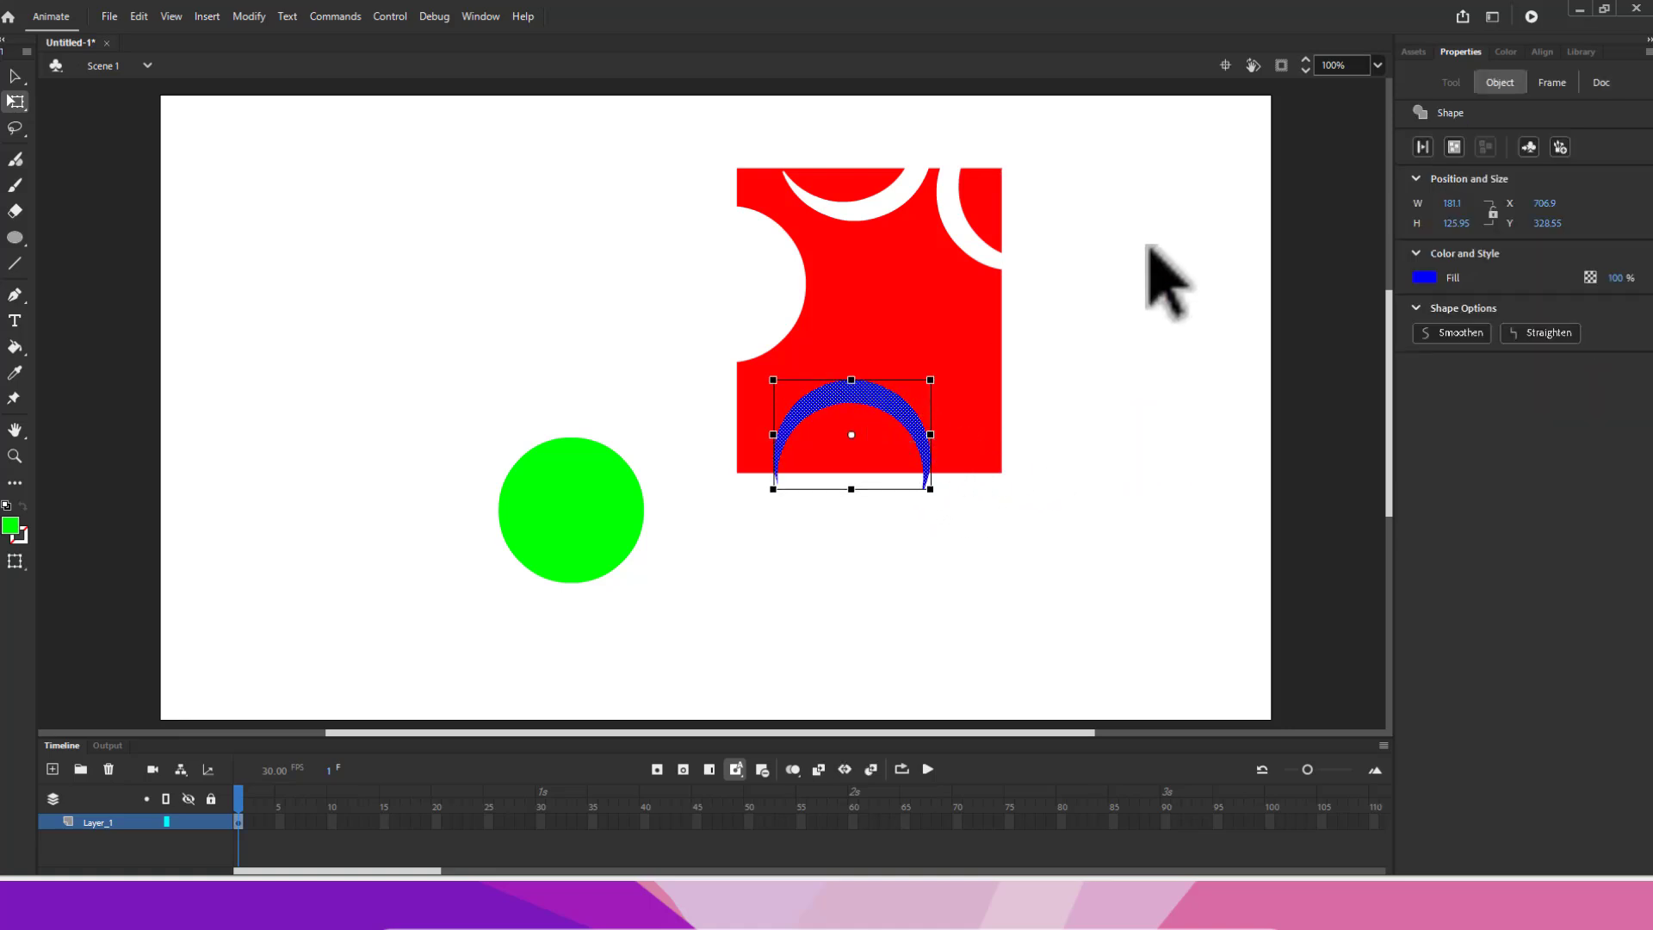
click(1186, 283)
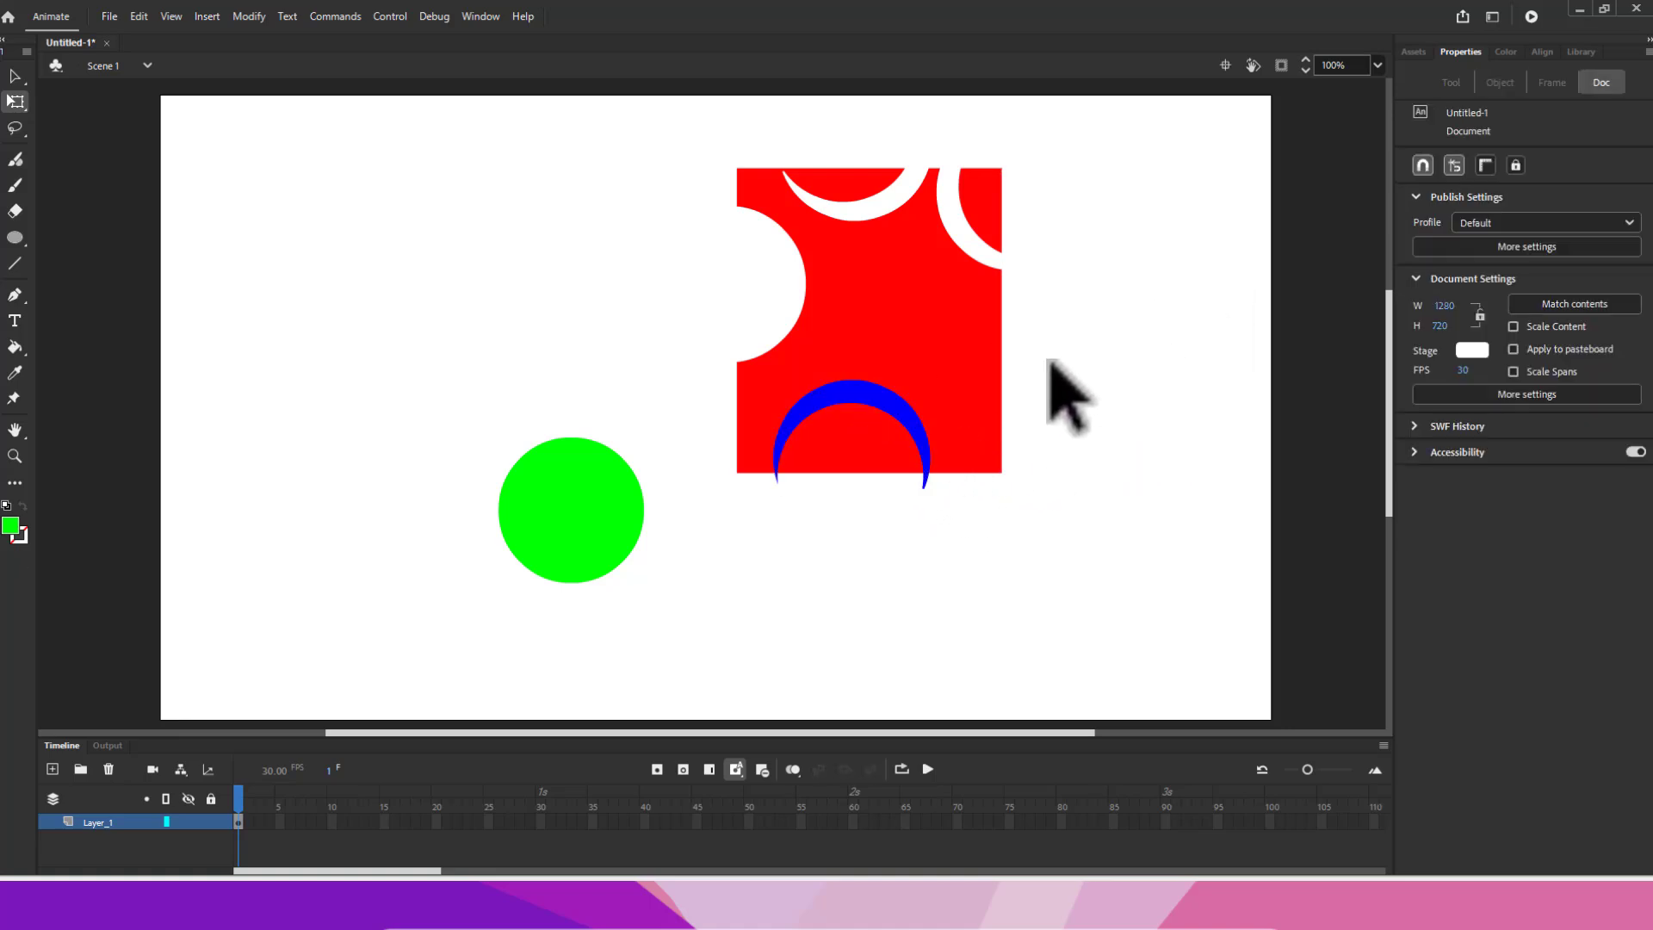
drag(848, 385, 1132, 231)
click(1151, 412)
click(1133, 244)
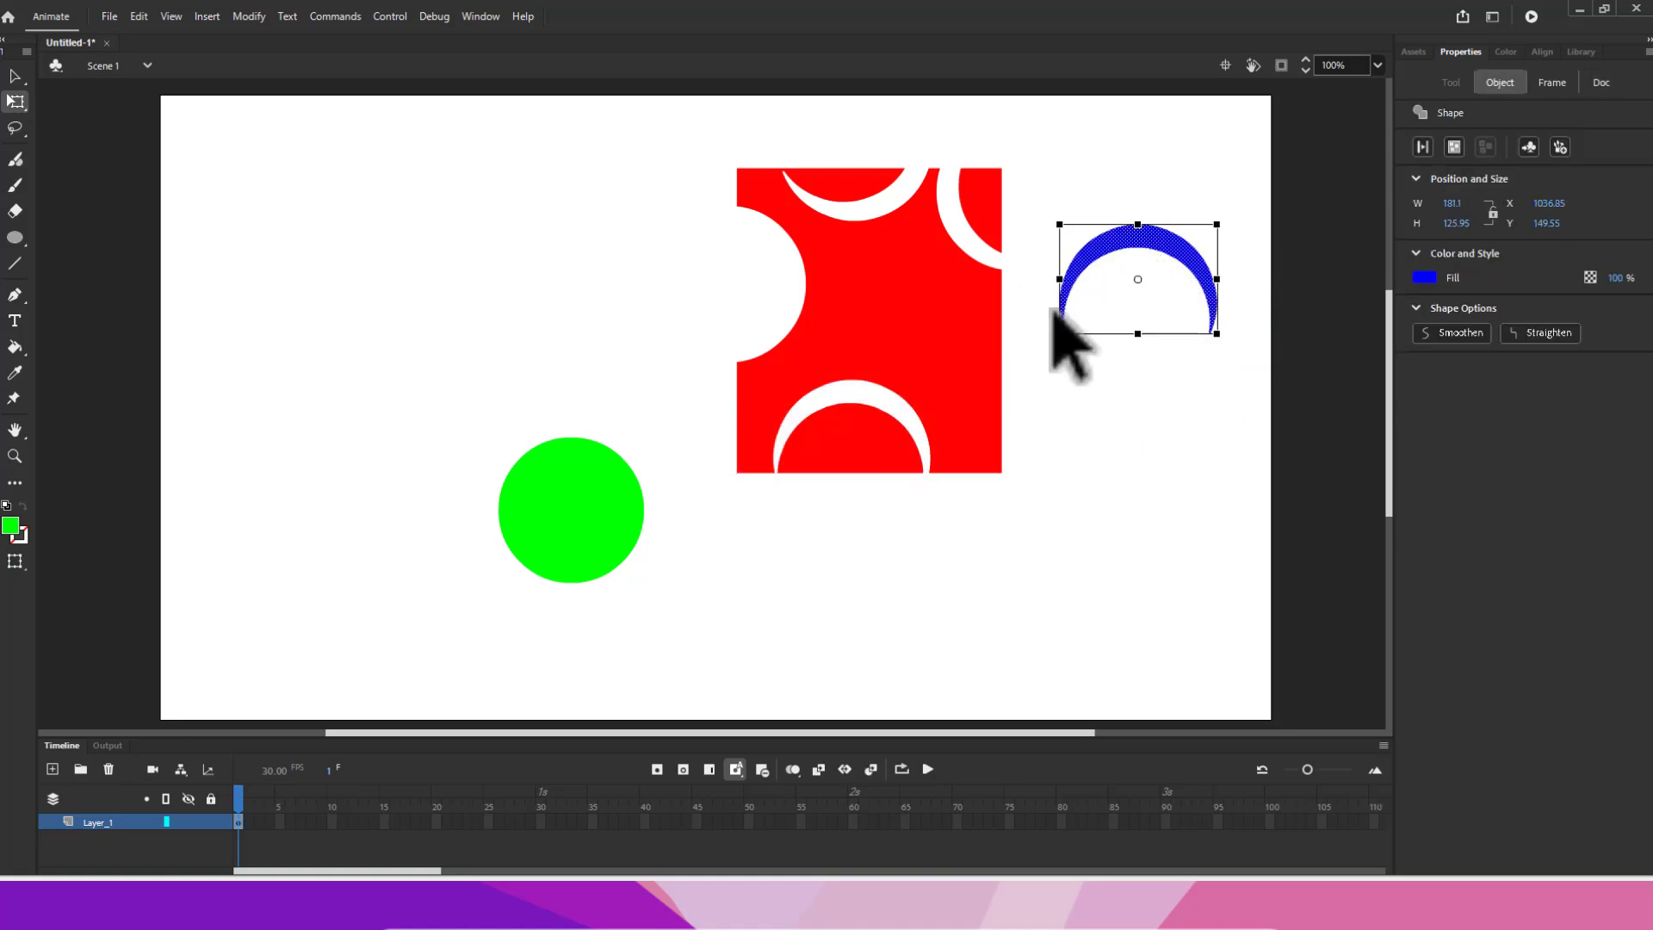
Step: Rotate the blue crescent so its opening faces the lower right, and cut a curved band beside the rectangle's left notch with it
drag(1062, 359, 1146, 401)
click(1125, 287)
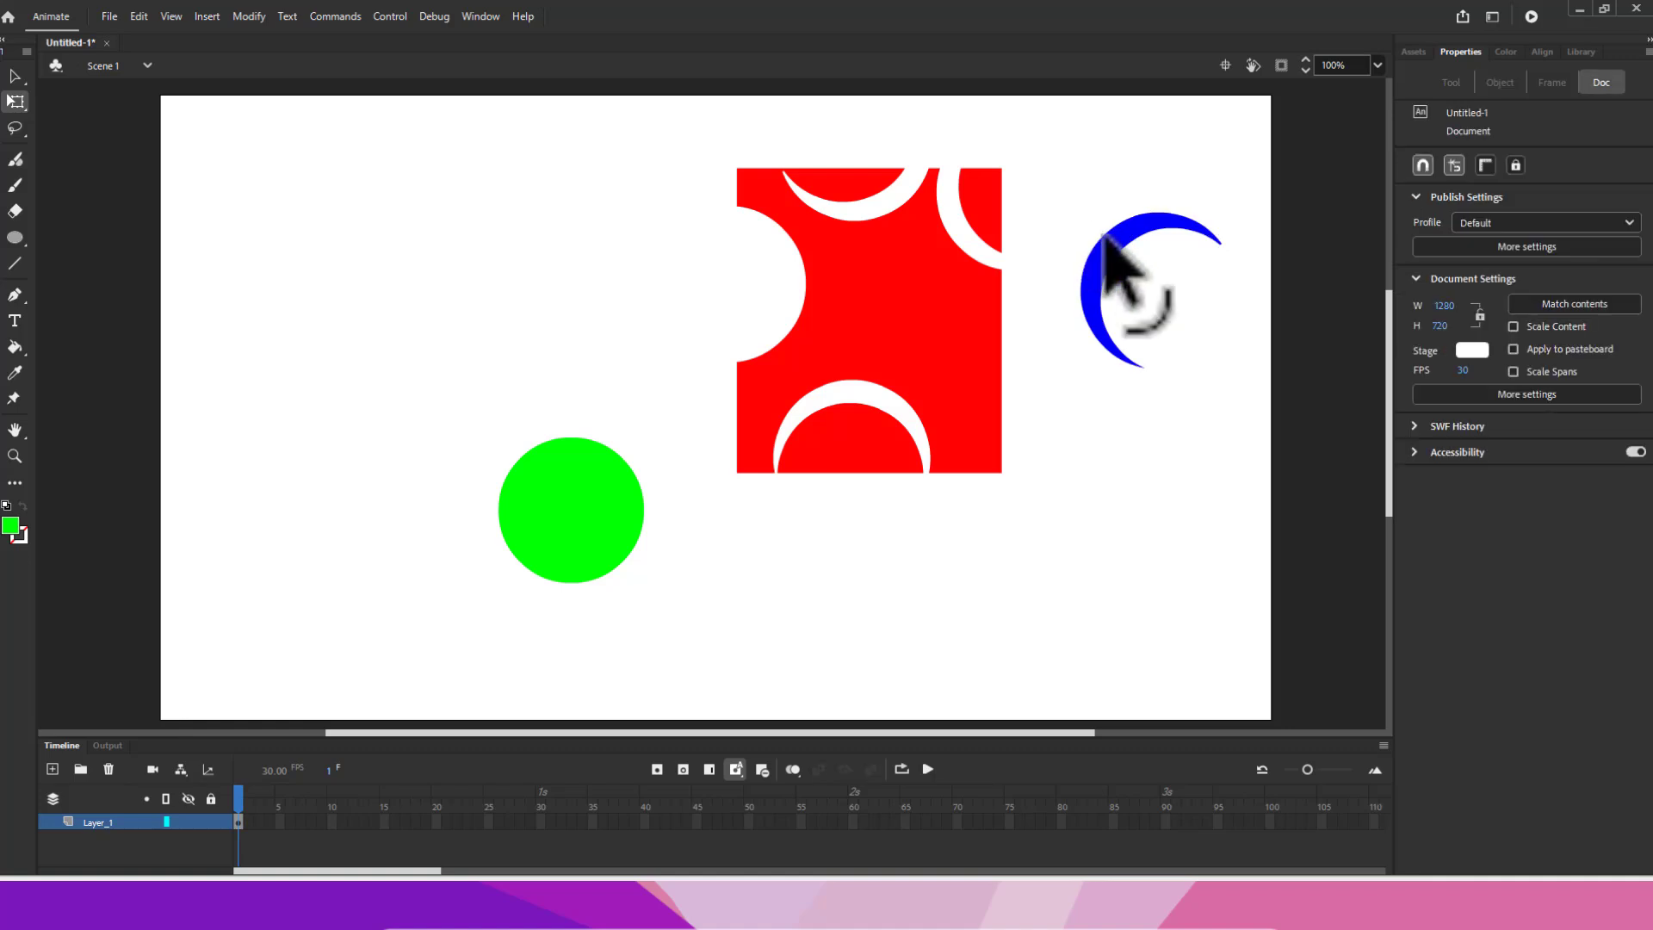
drag(1083, 277, 961, 344)
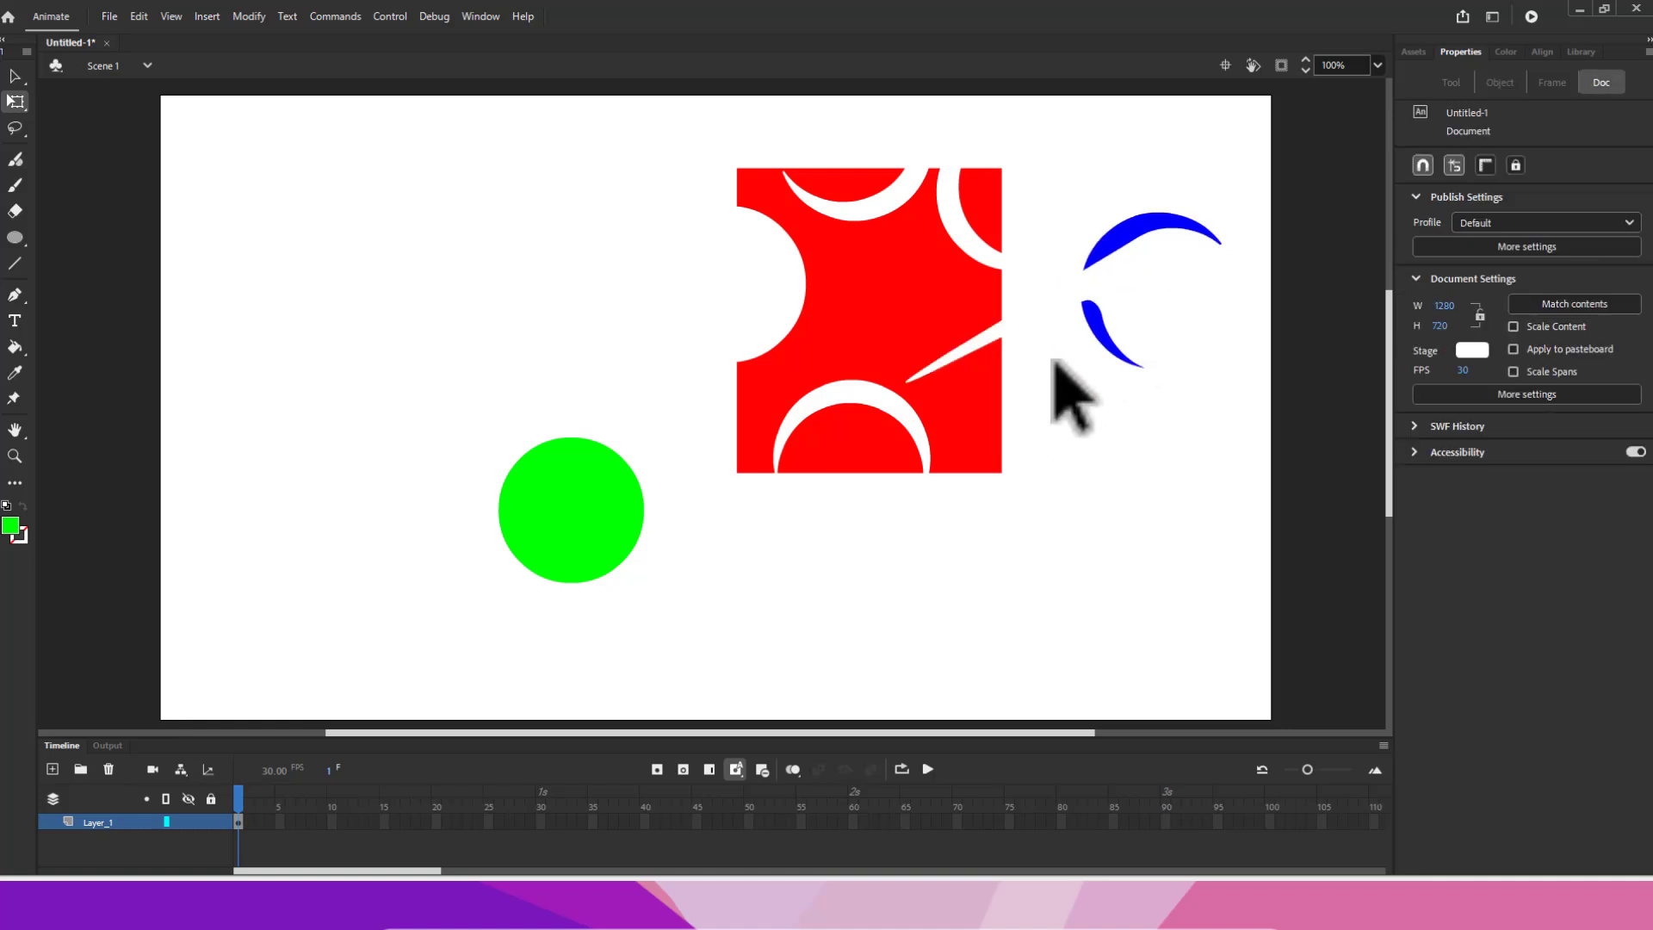
key(ctrl+z)
drag(1105, 255, 1161, 317)
click(1181, 251)
click(1133, 205)
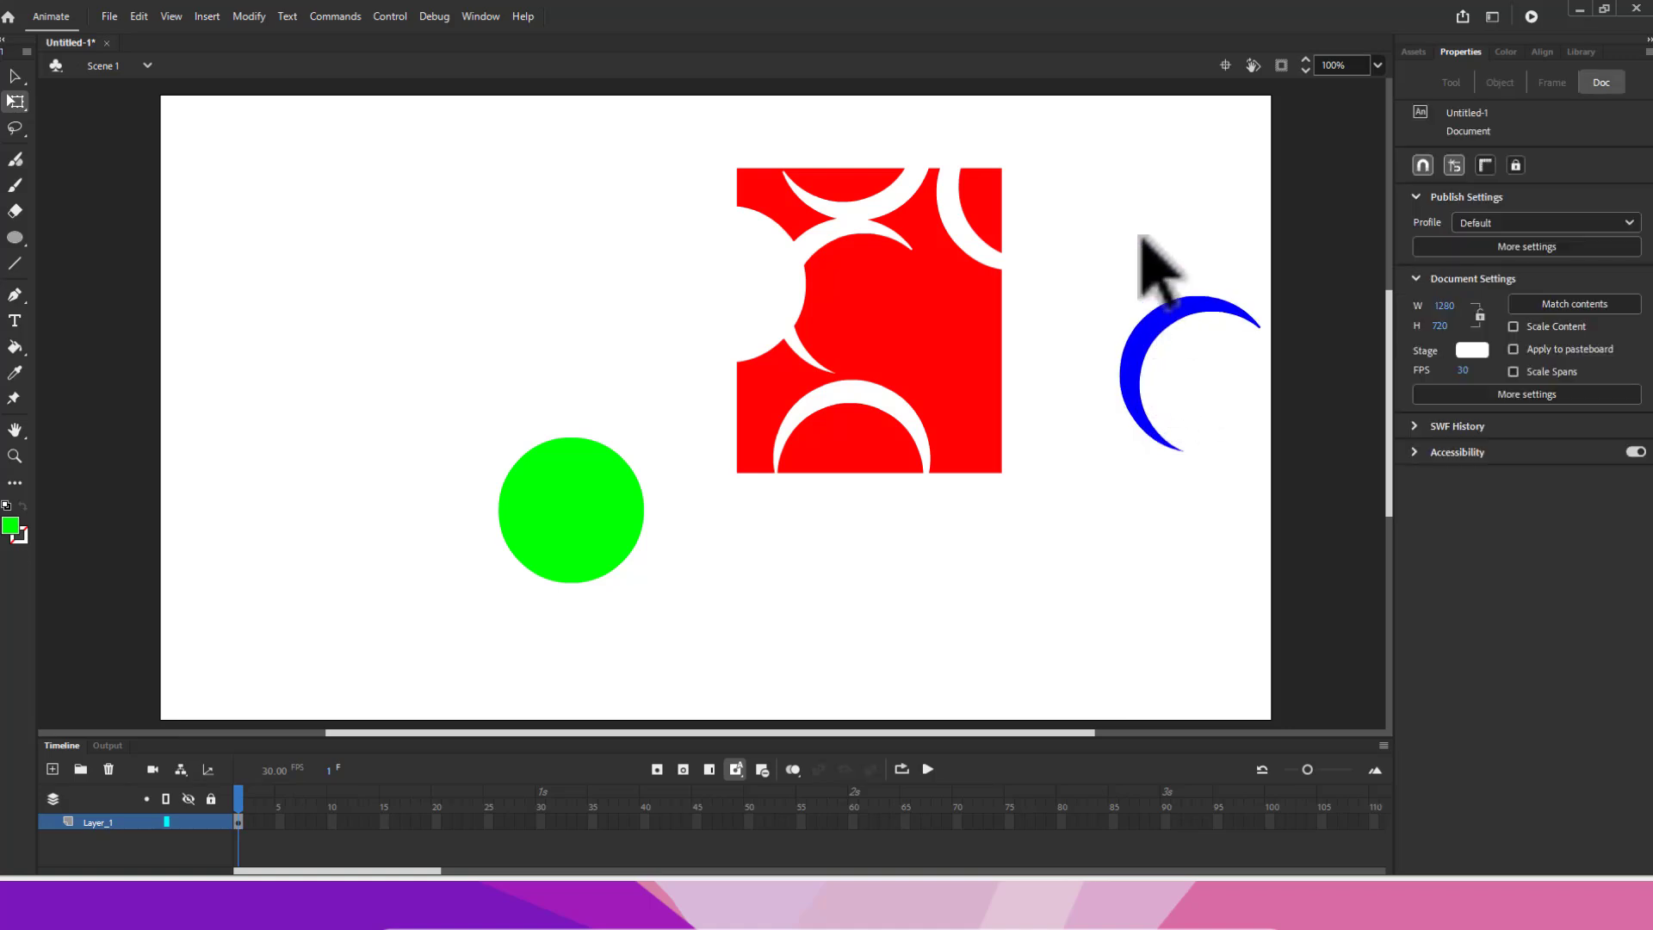
click(1147, 336)
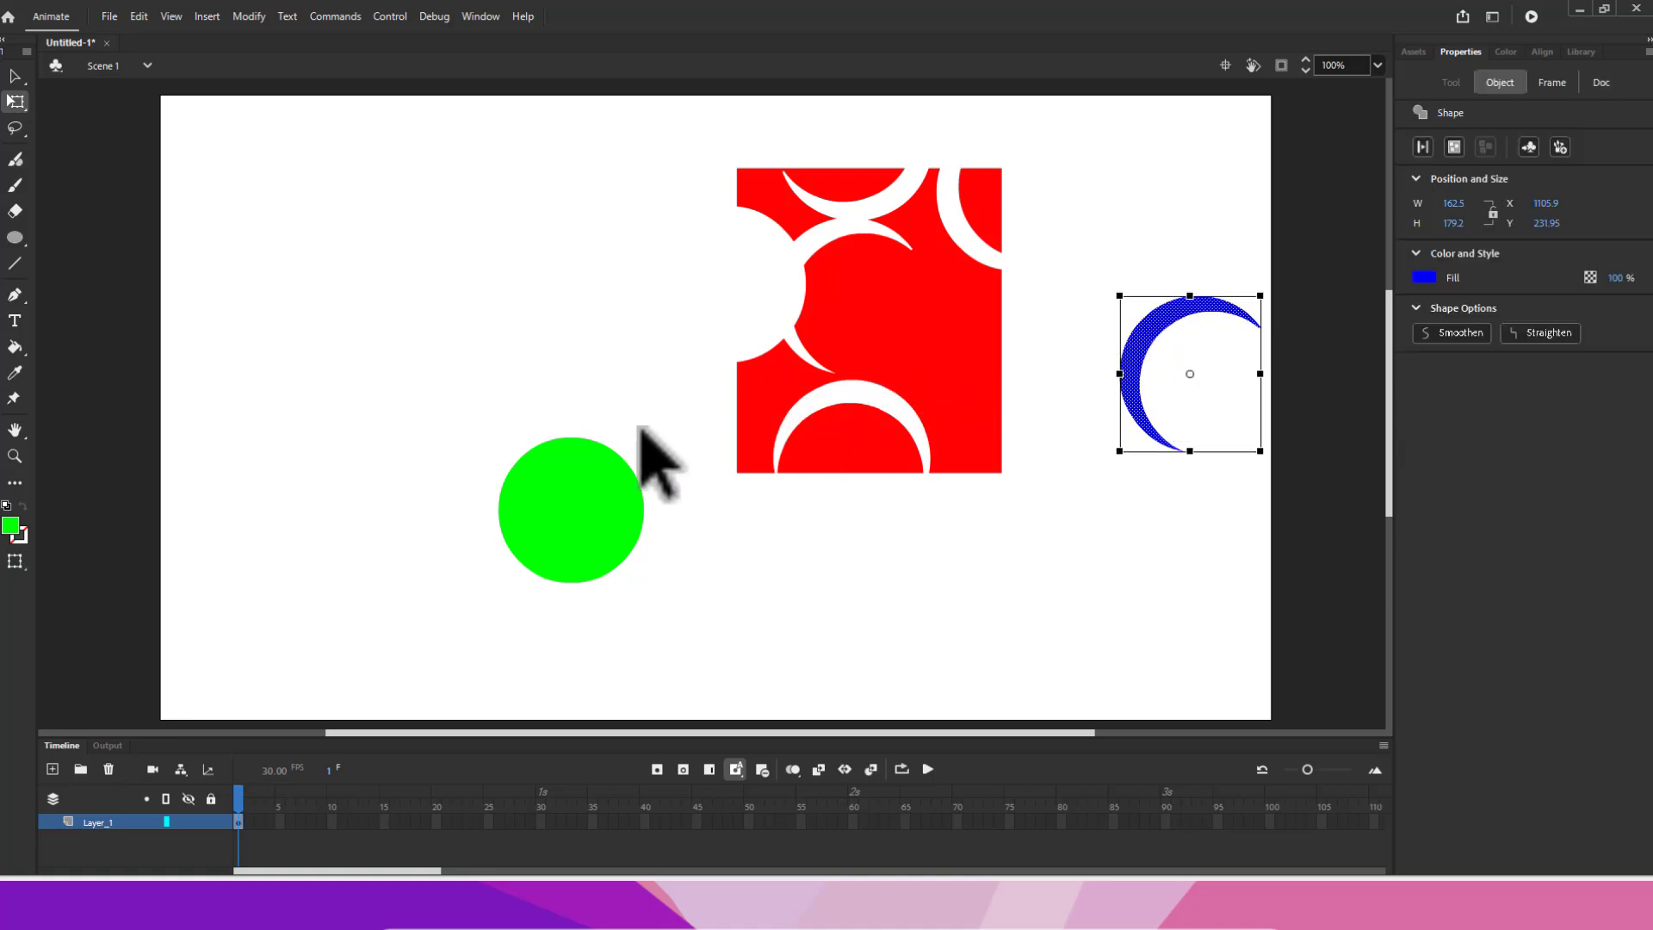
Step: Cut a semicircular notch from the rectangle's right edge with the green circle, moving it away to about X 293, Y 312
drag(601, 540, 598, 551)
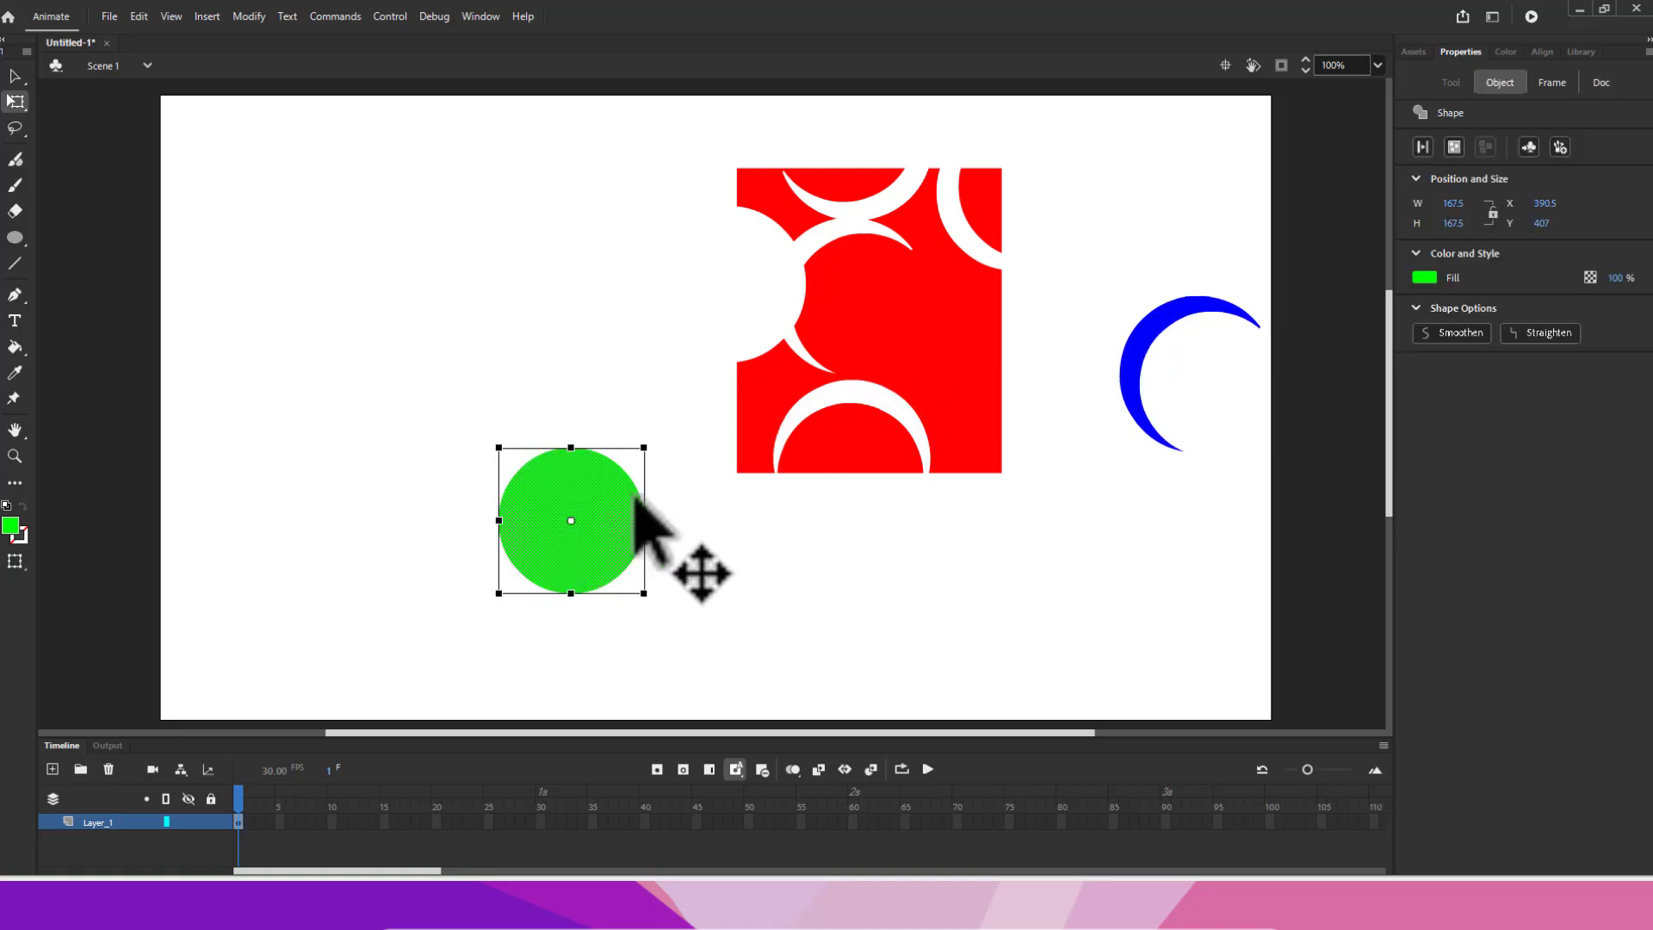
drag(635, 498, 514, 432)
click(673, 344)
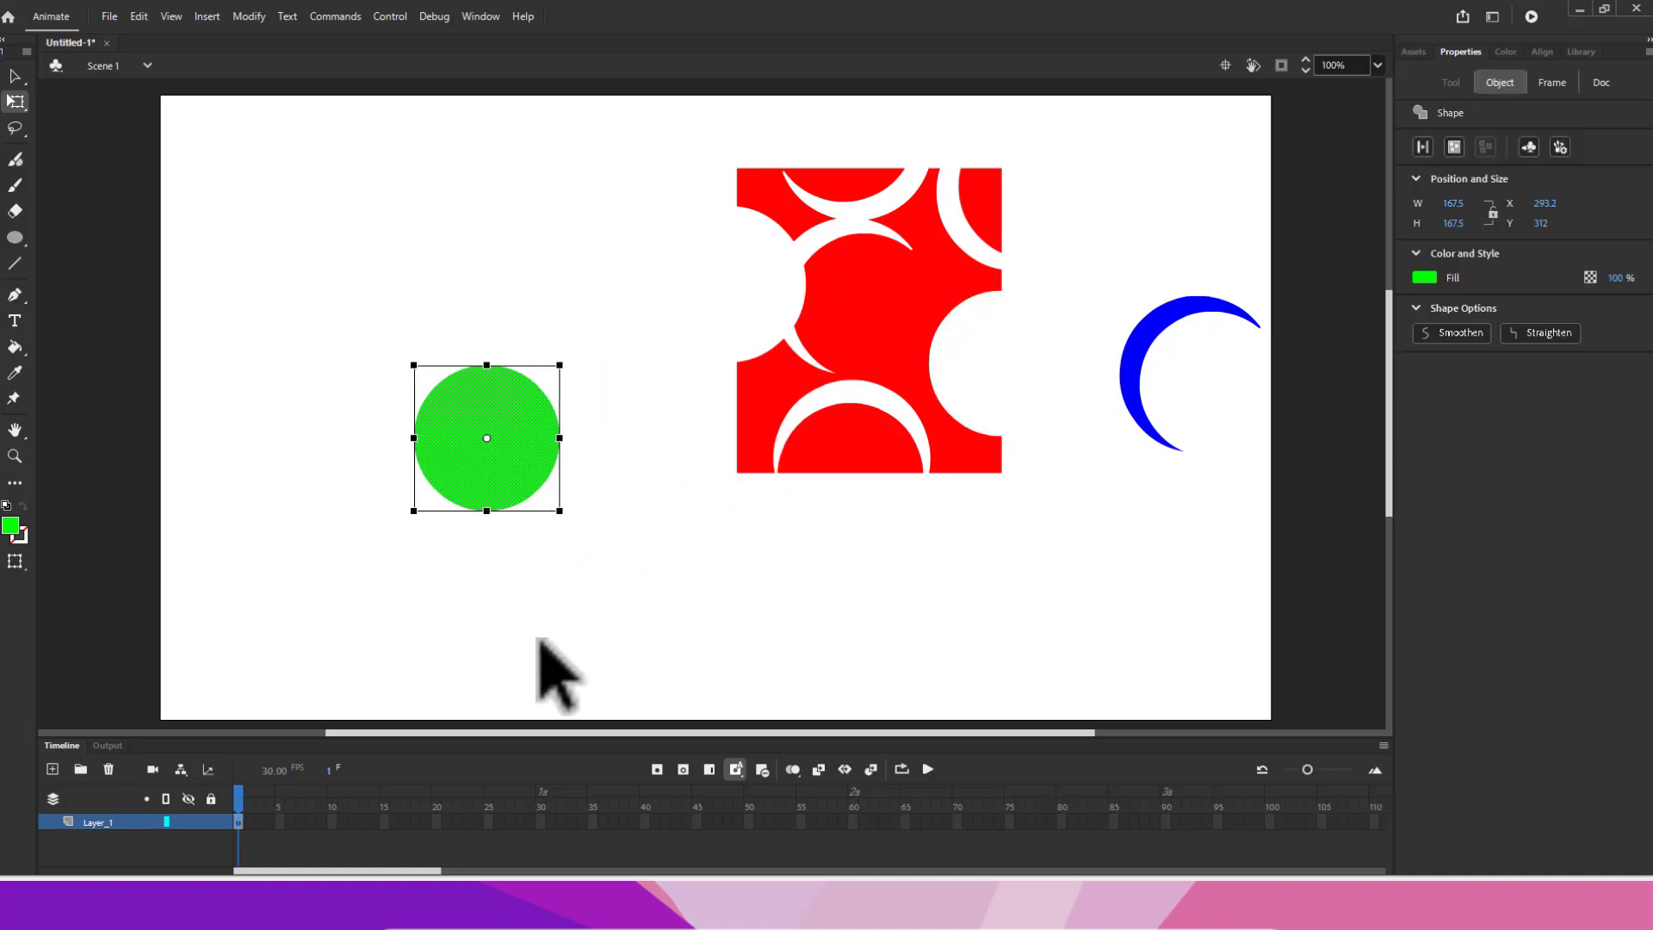
click(542, 516)
click(524, 473)
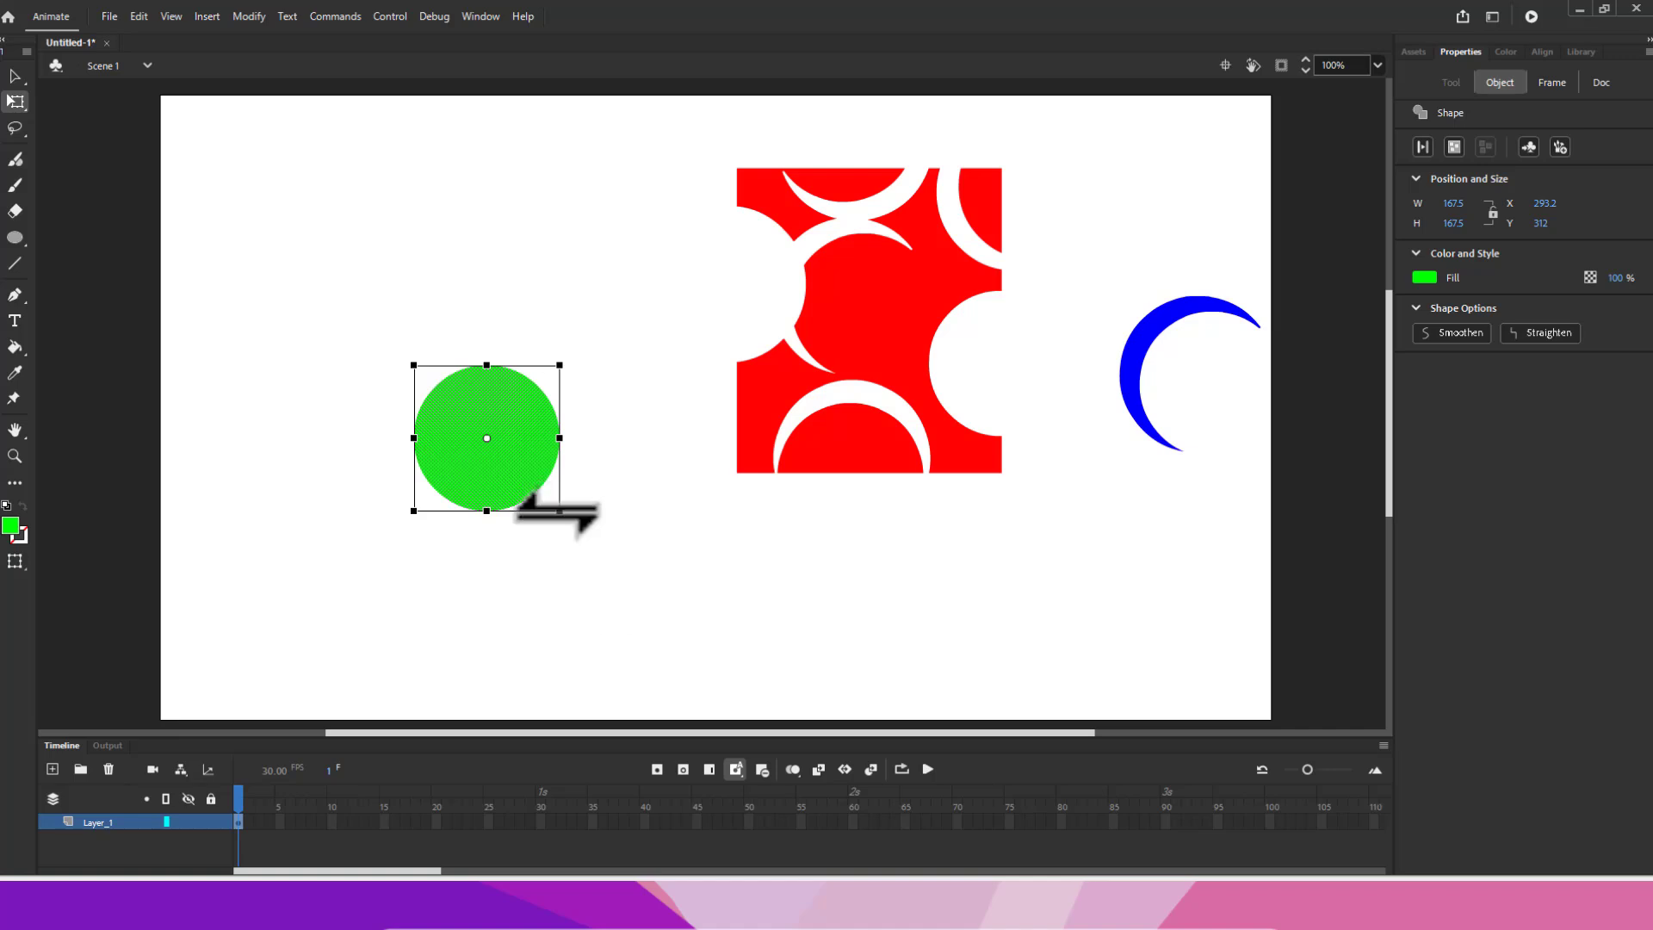
drag(521, 508, 495, 509)
key(ctrl+z)
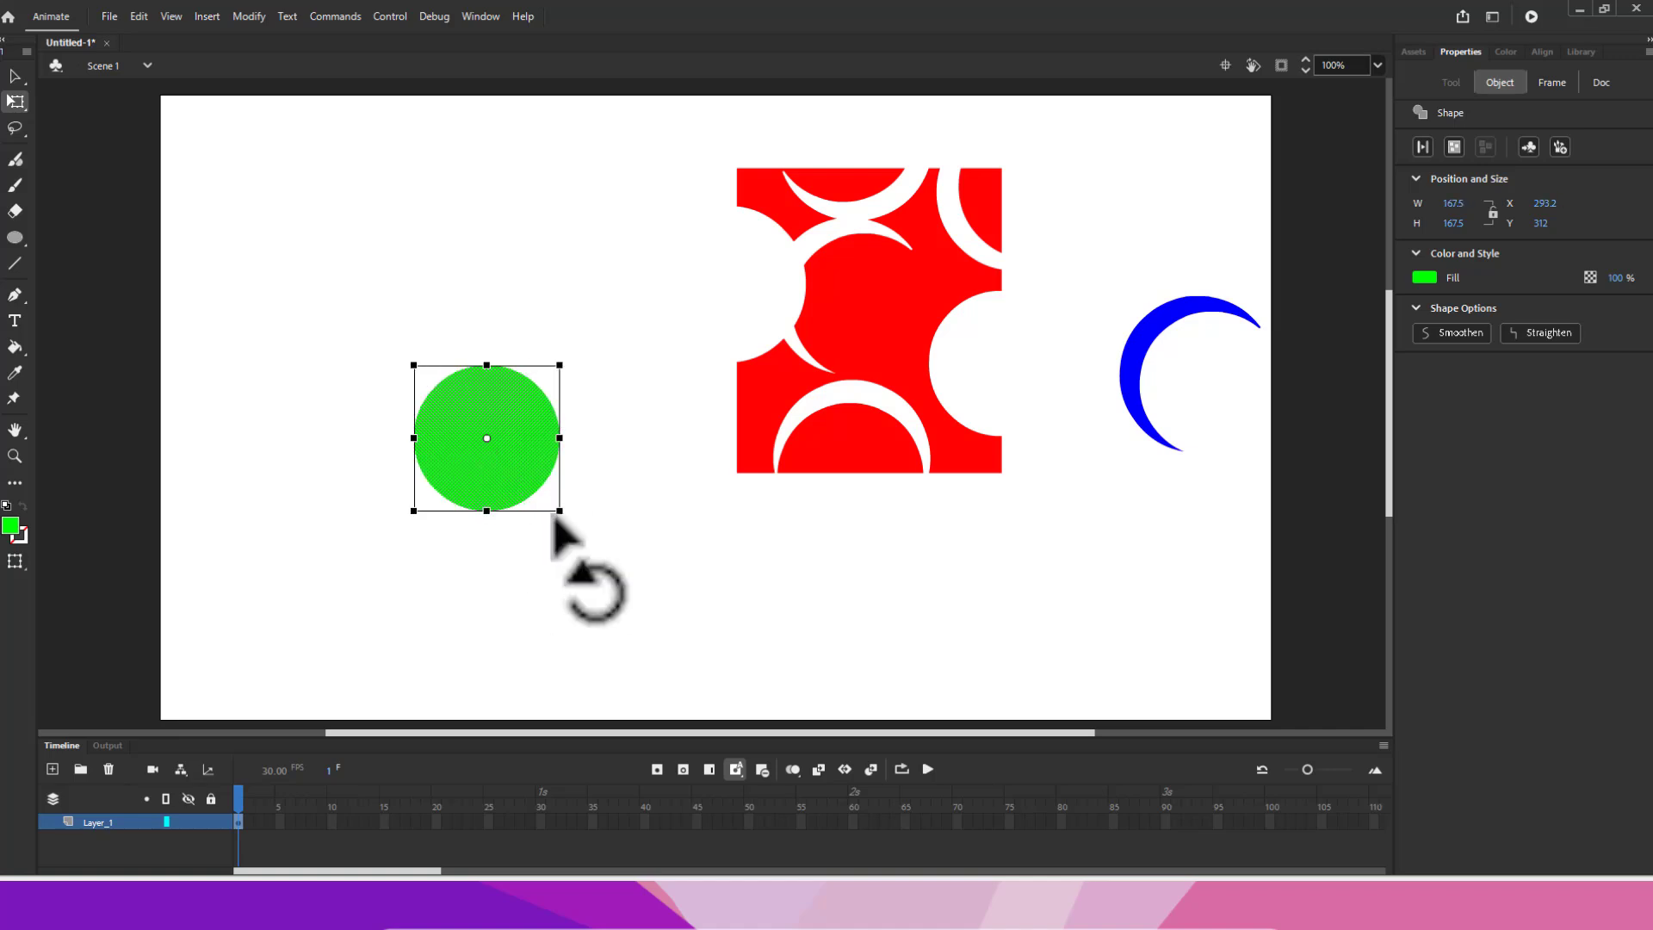
Step: Scale the green circle to about 69.5 by 69.5, cut four small round holes in the red rectangle with it, and withdraw it left
drag(560, 510, 828, 299)
click(551, 491)
click(516, 435)
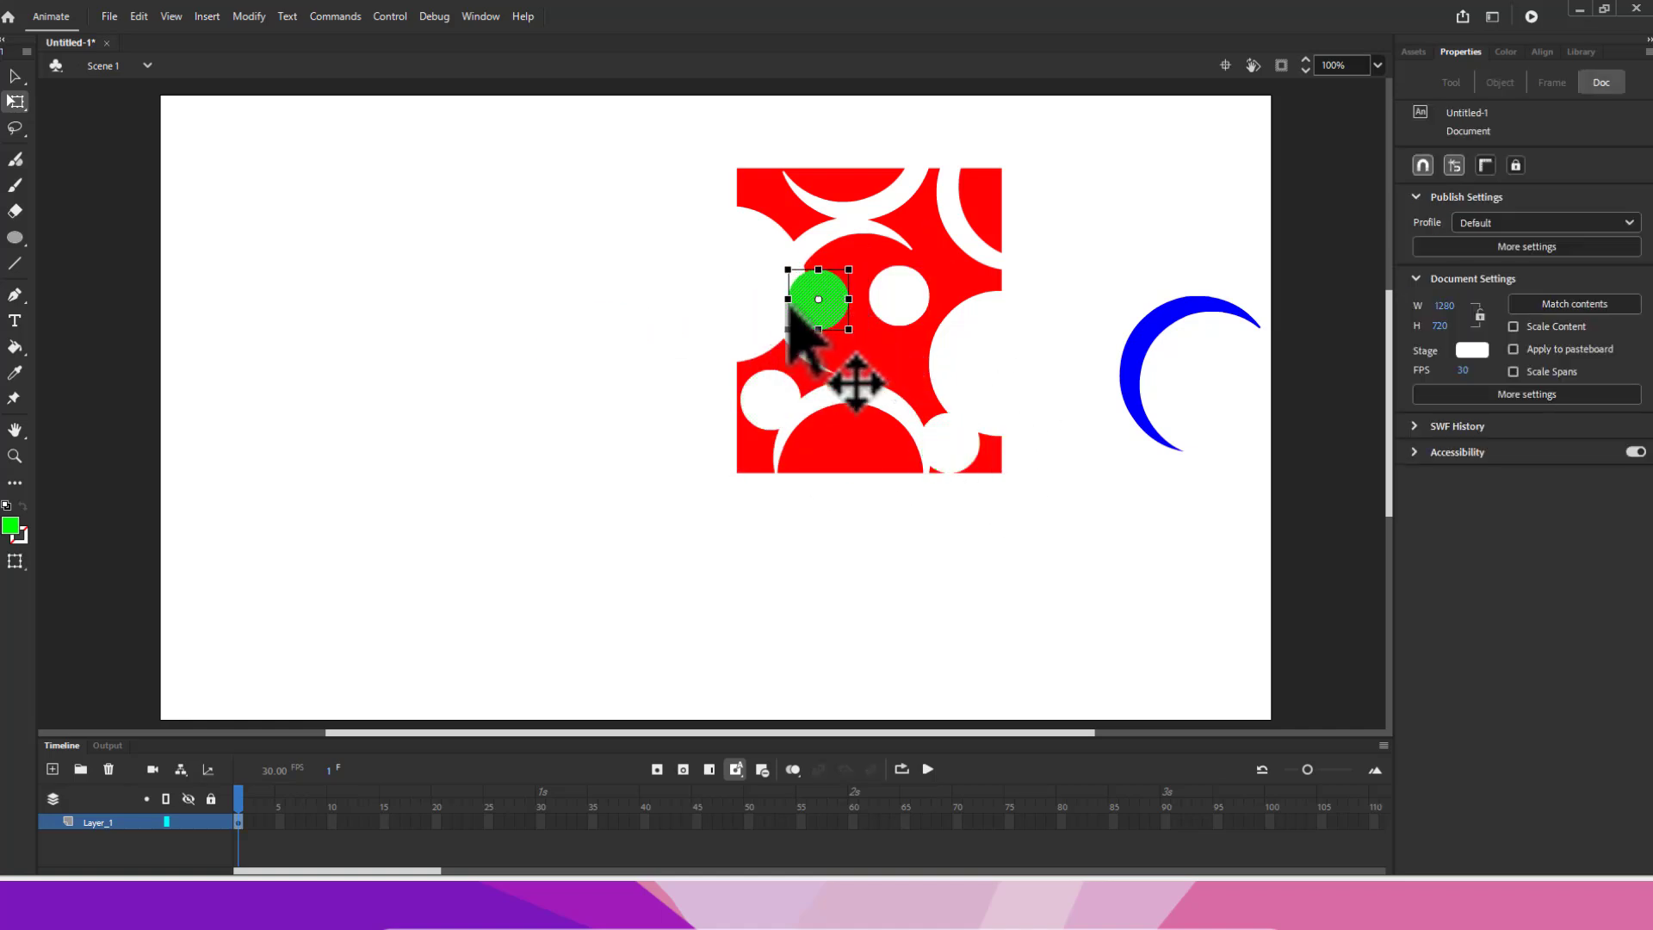
drag(674, 301, 620, 301)
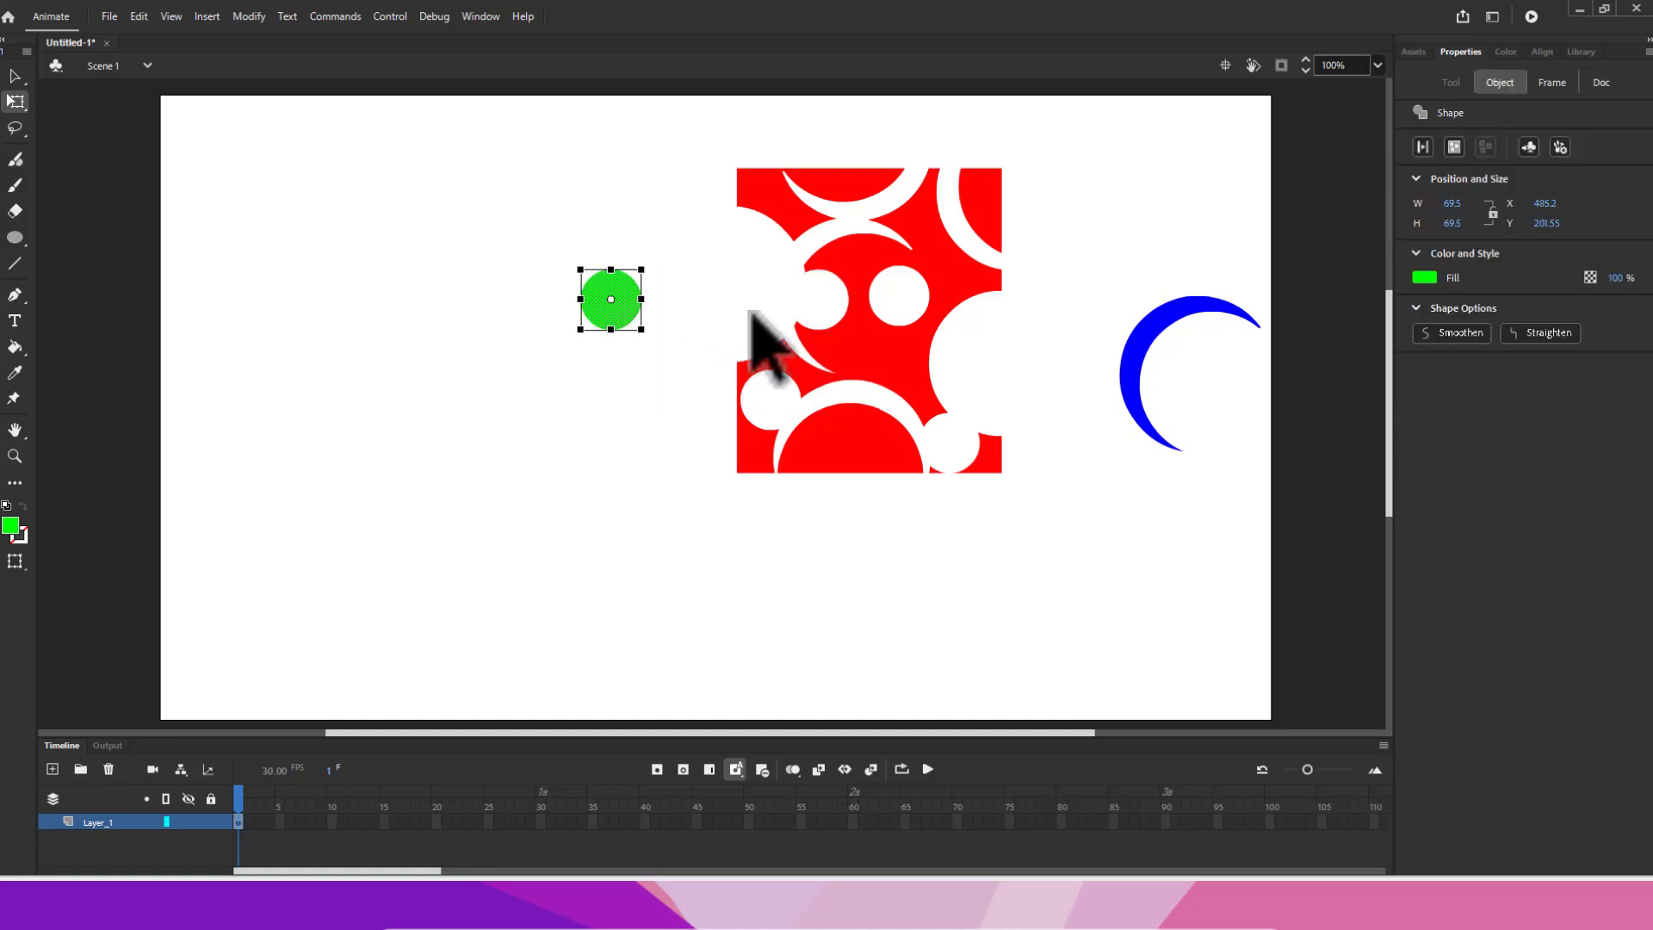
Step: Move the blue crescent to the empty area left of the green circle and deselect it
click(1110, 254)
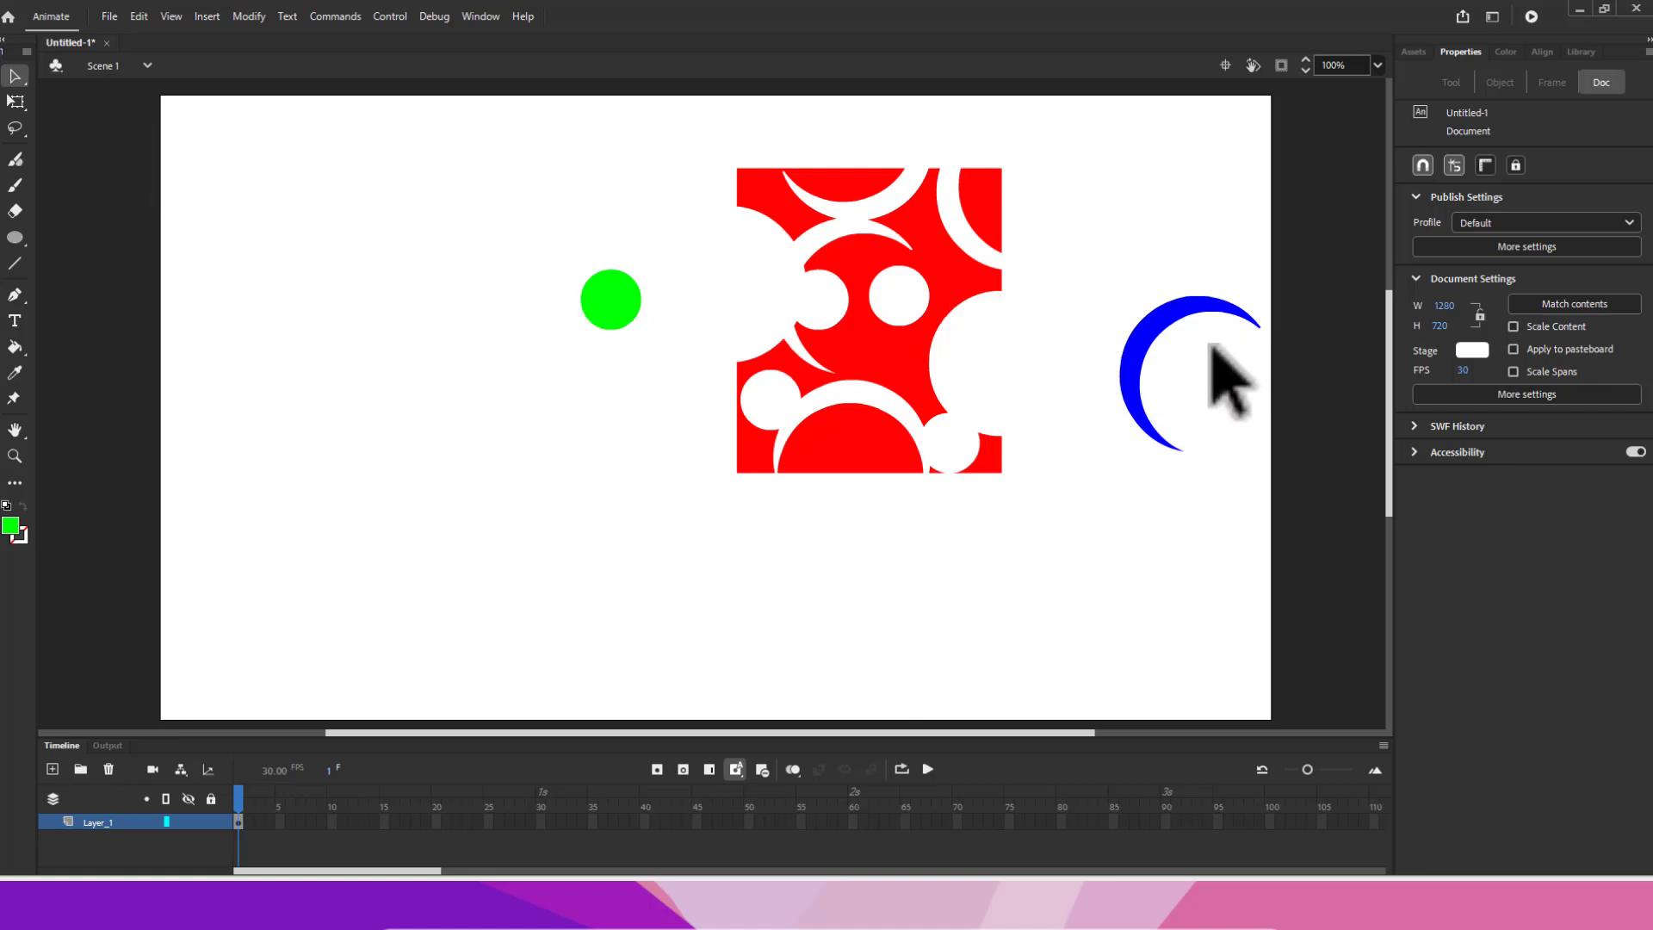
drag(1143, 340, 347, 321)
click(479, 396)
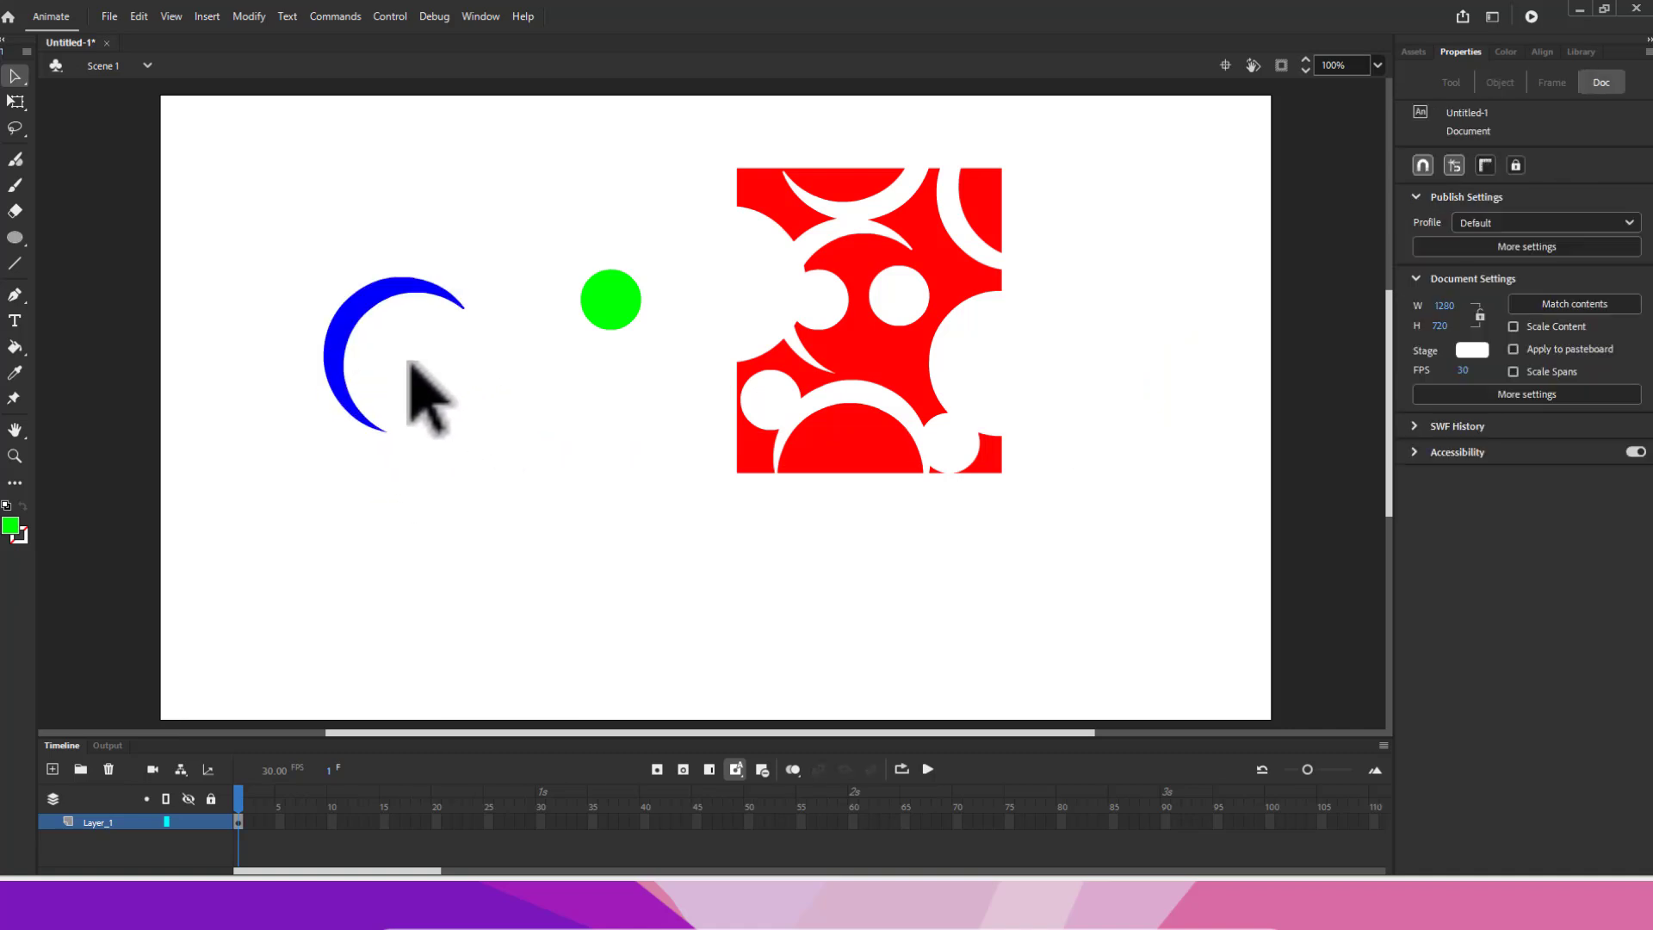
Step: Pull the crescent's inner edge into a long spike toward the lower right, and its outer edge into a short point toward the upper left
scroll(410, 380, up, 4)
scroll(410, 379, down, 6)
scroll(410, 369, up, 4)
scroll(410, 366, down, 2)
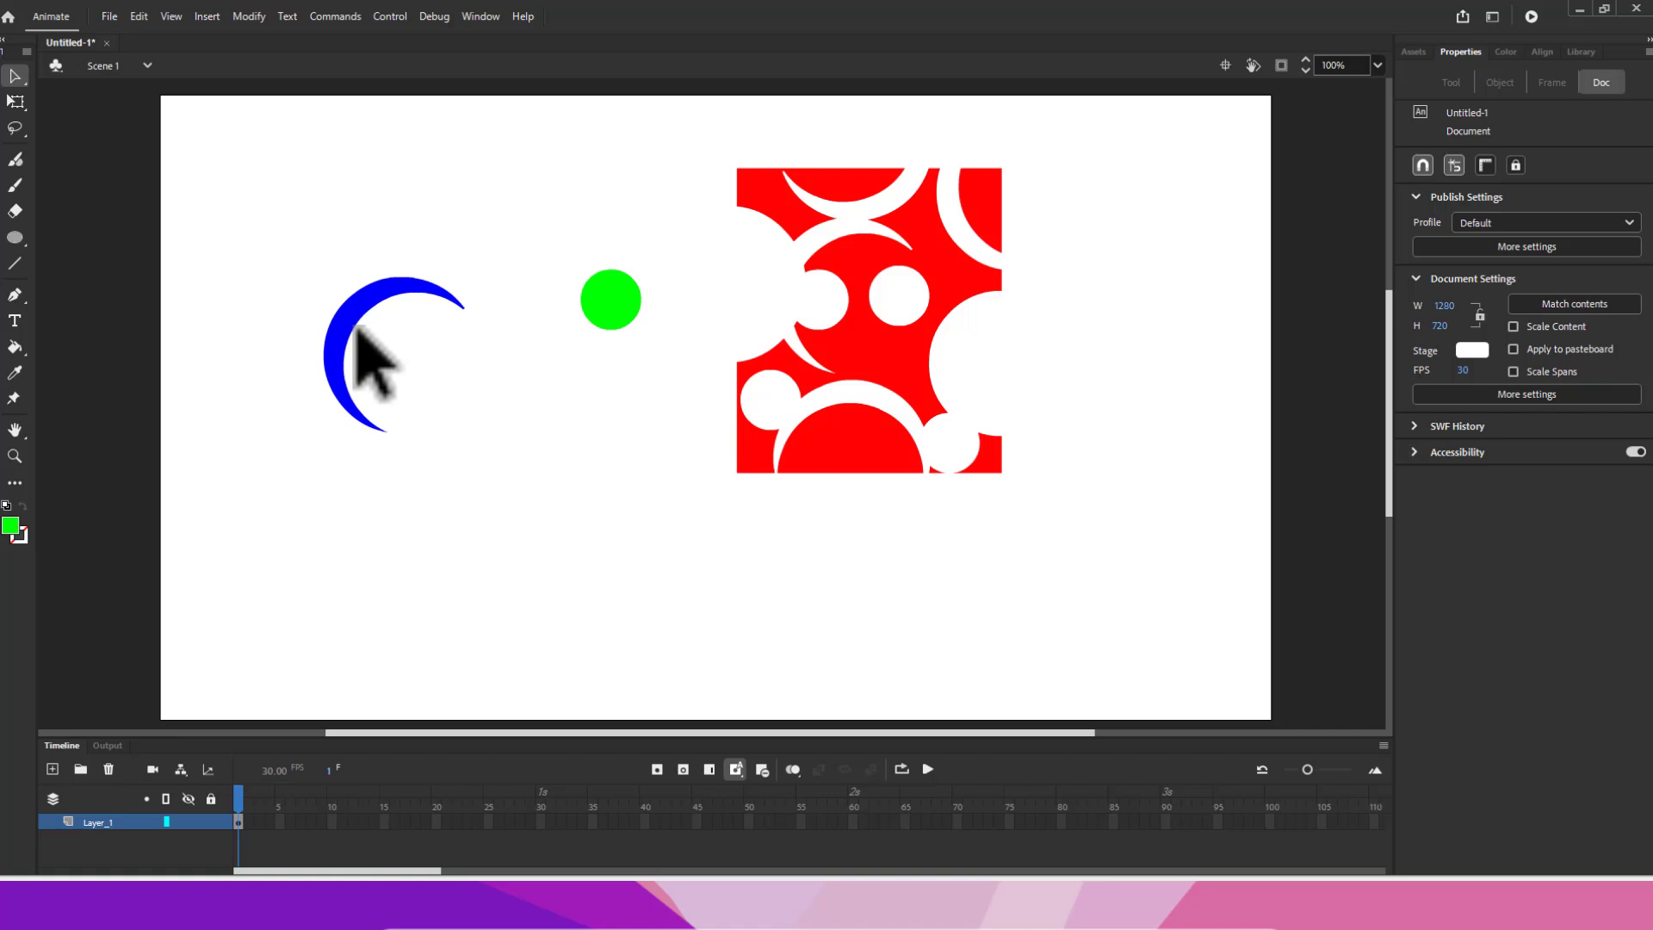
drag(356, 330, 531, 454)
drag(541, 461, 663, 536)
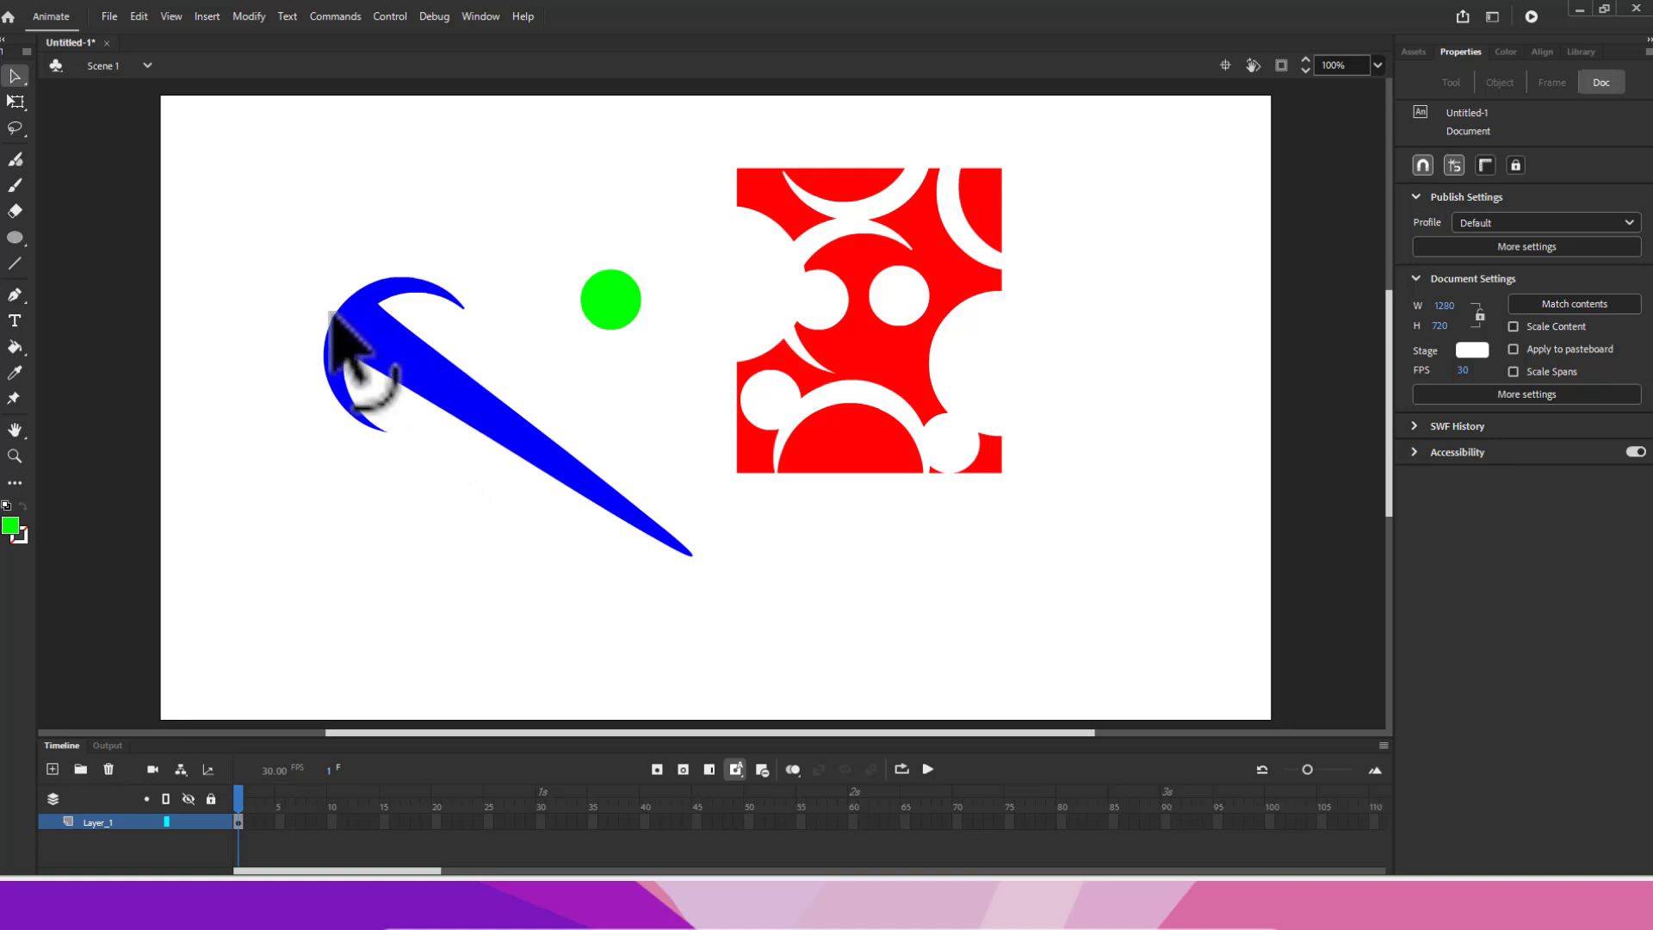
drag(329, 314, 269, 269)
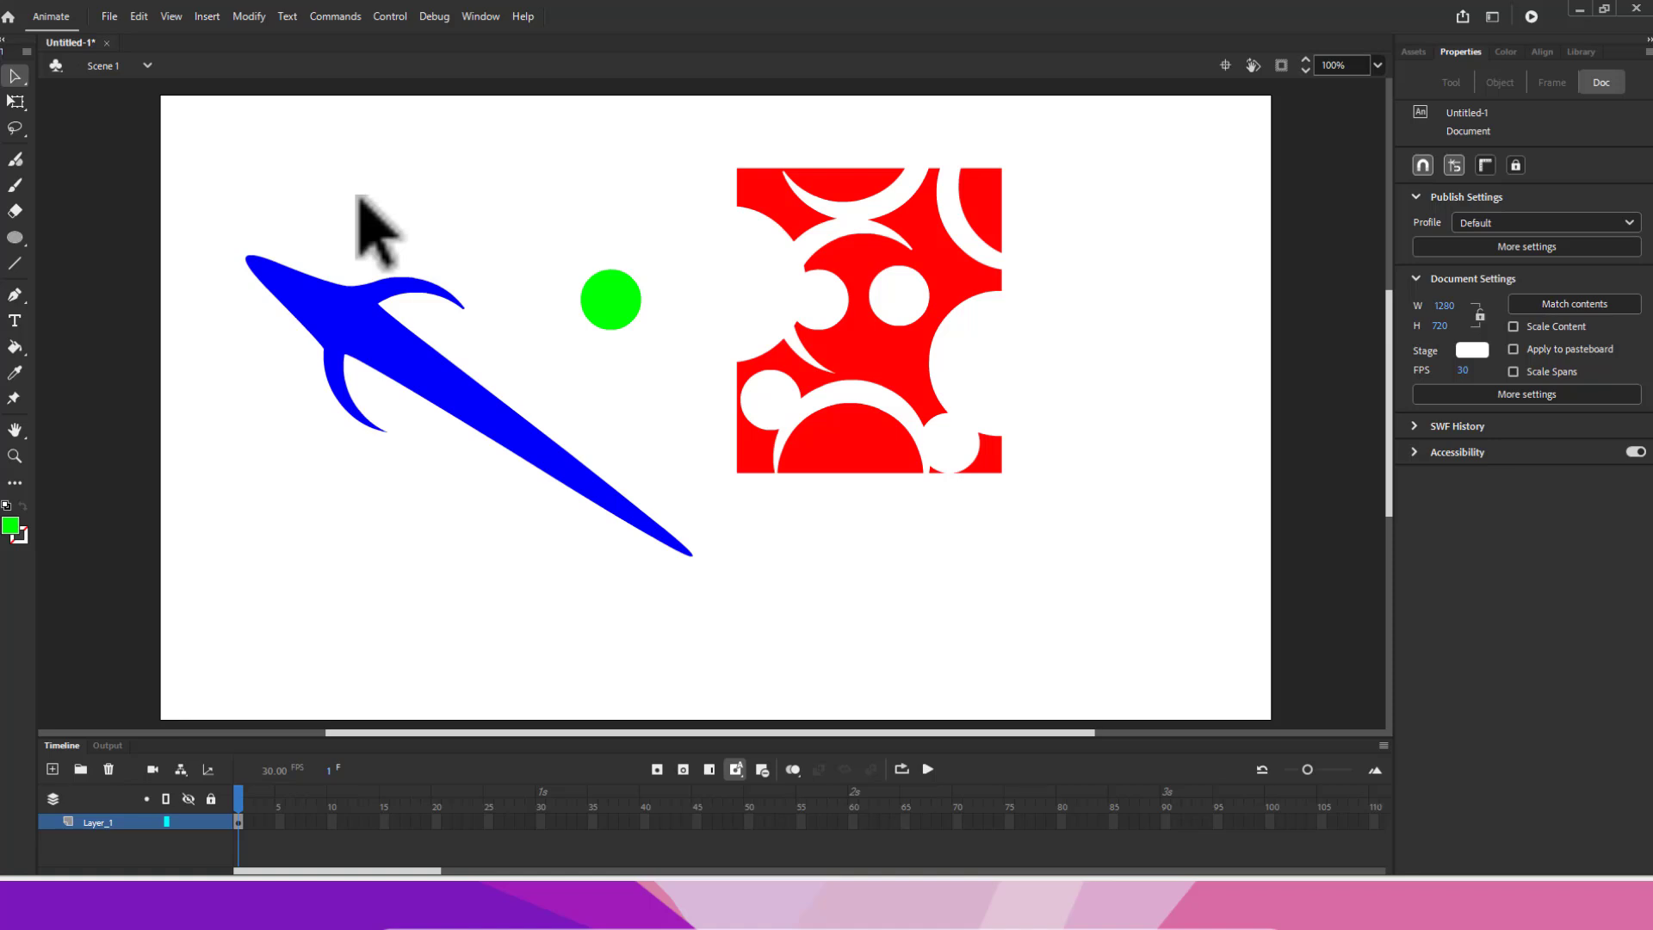
Step: Move the whole reshaped blue shape down and slightly right to about X 134, Y 294
click(355, 337)
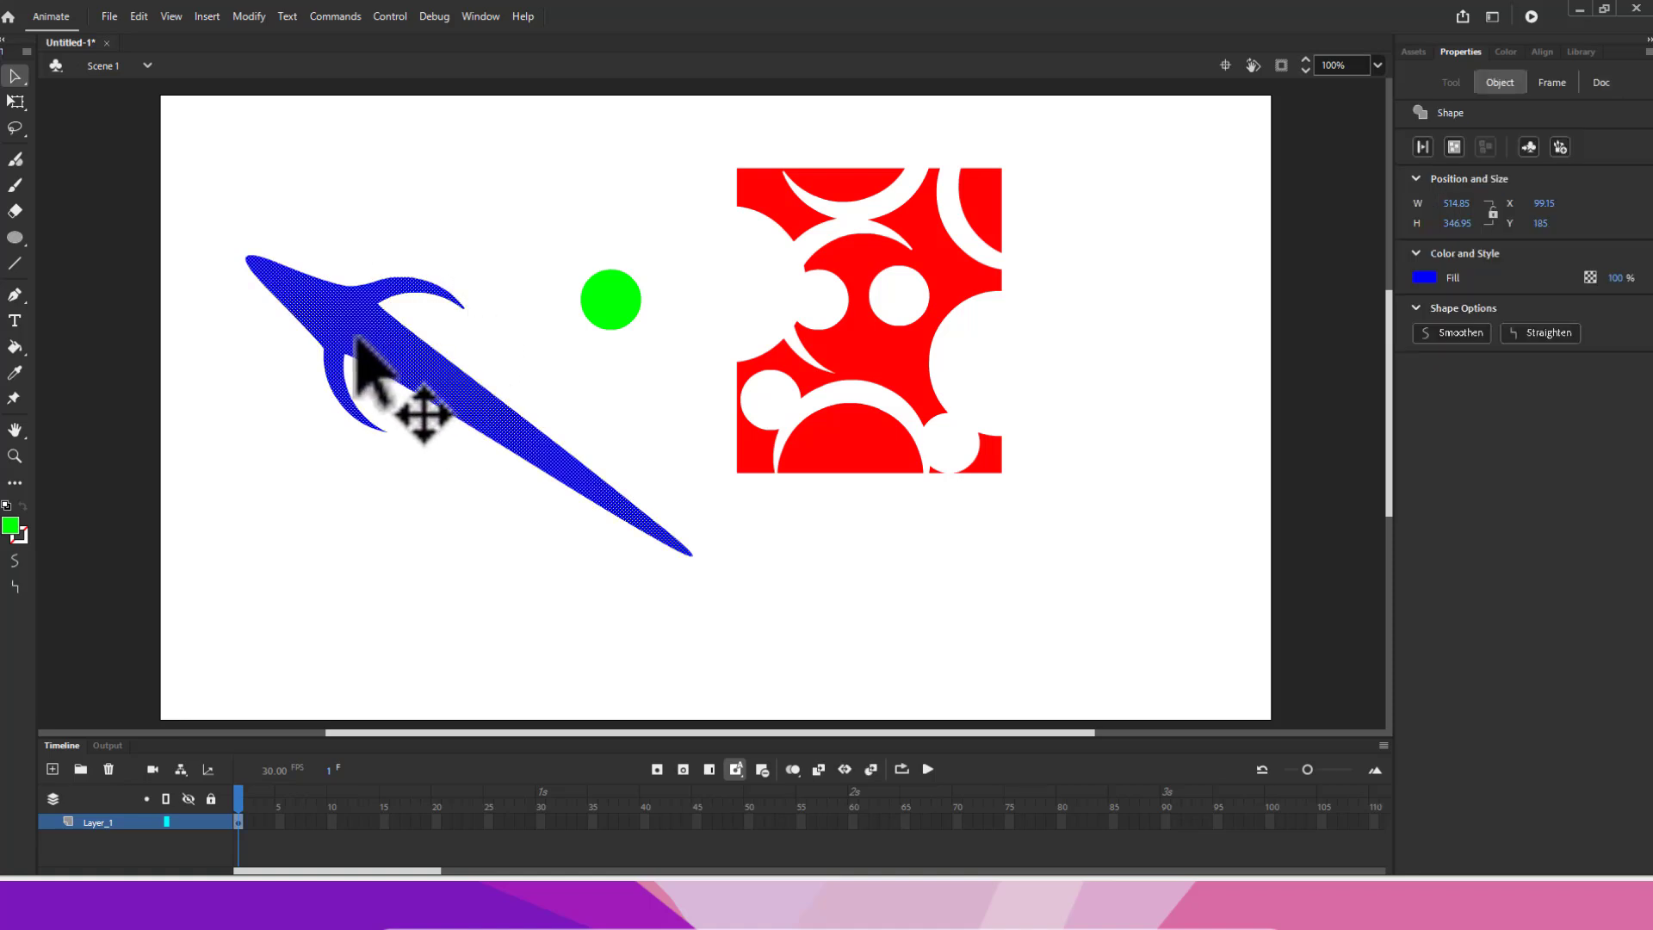
drag(356, 336, 395, 441)
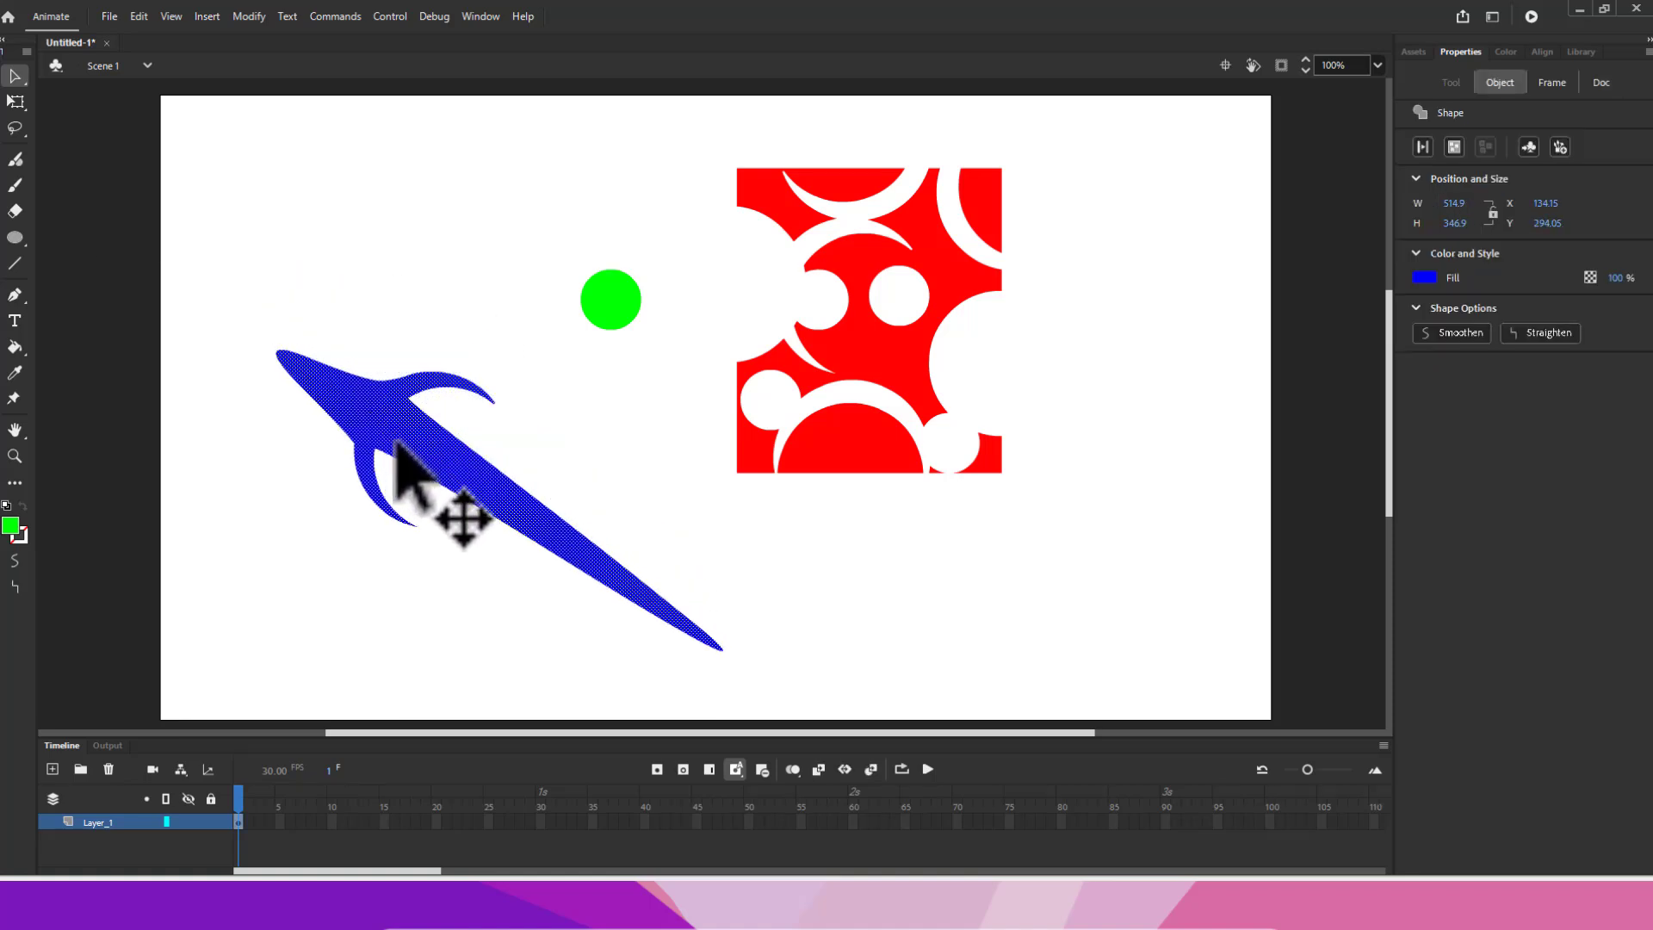
click(361, 325)
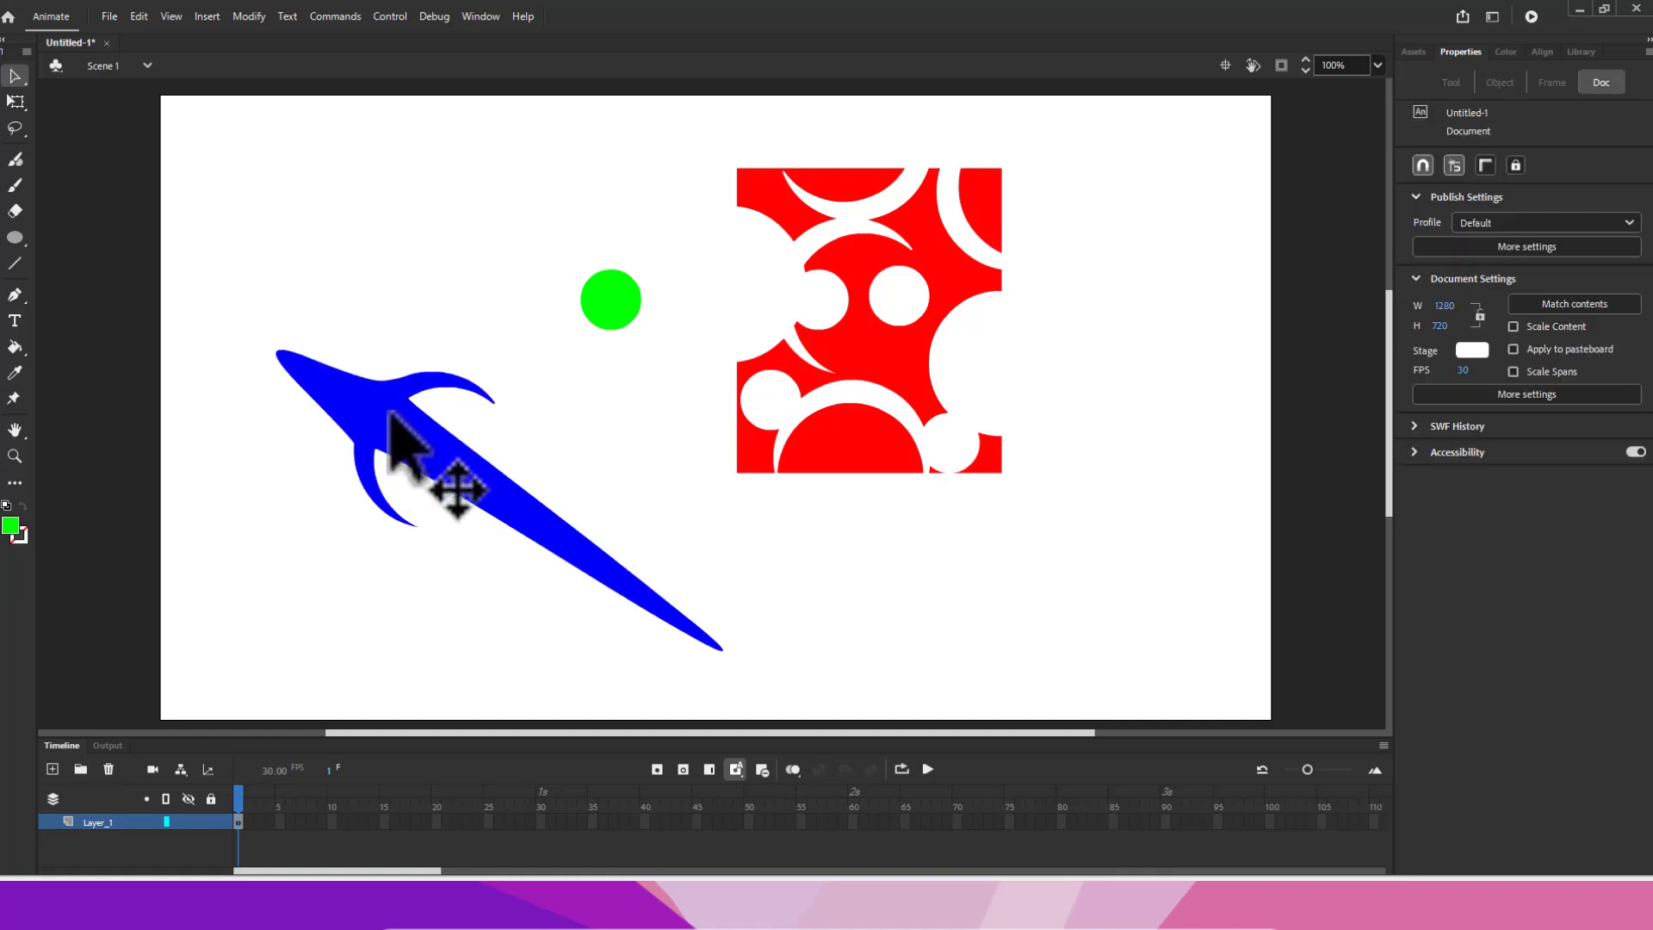
Step: Nudge the blue shape straight up in five large increments to about Y 244, and deselect it
click(399, 443)
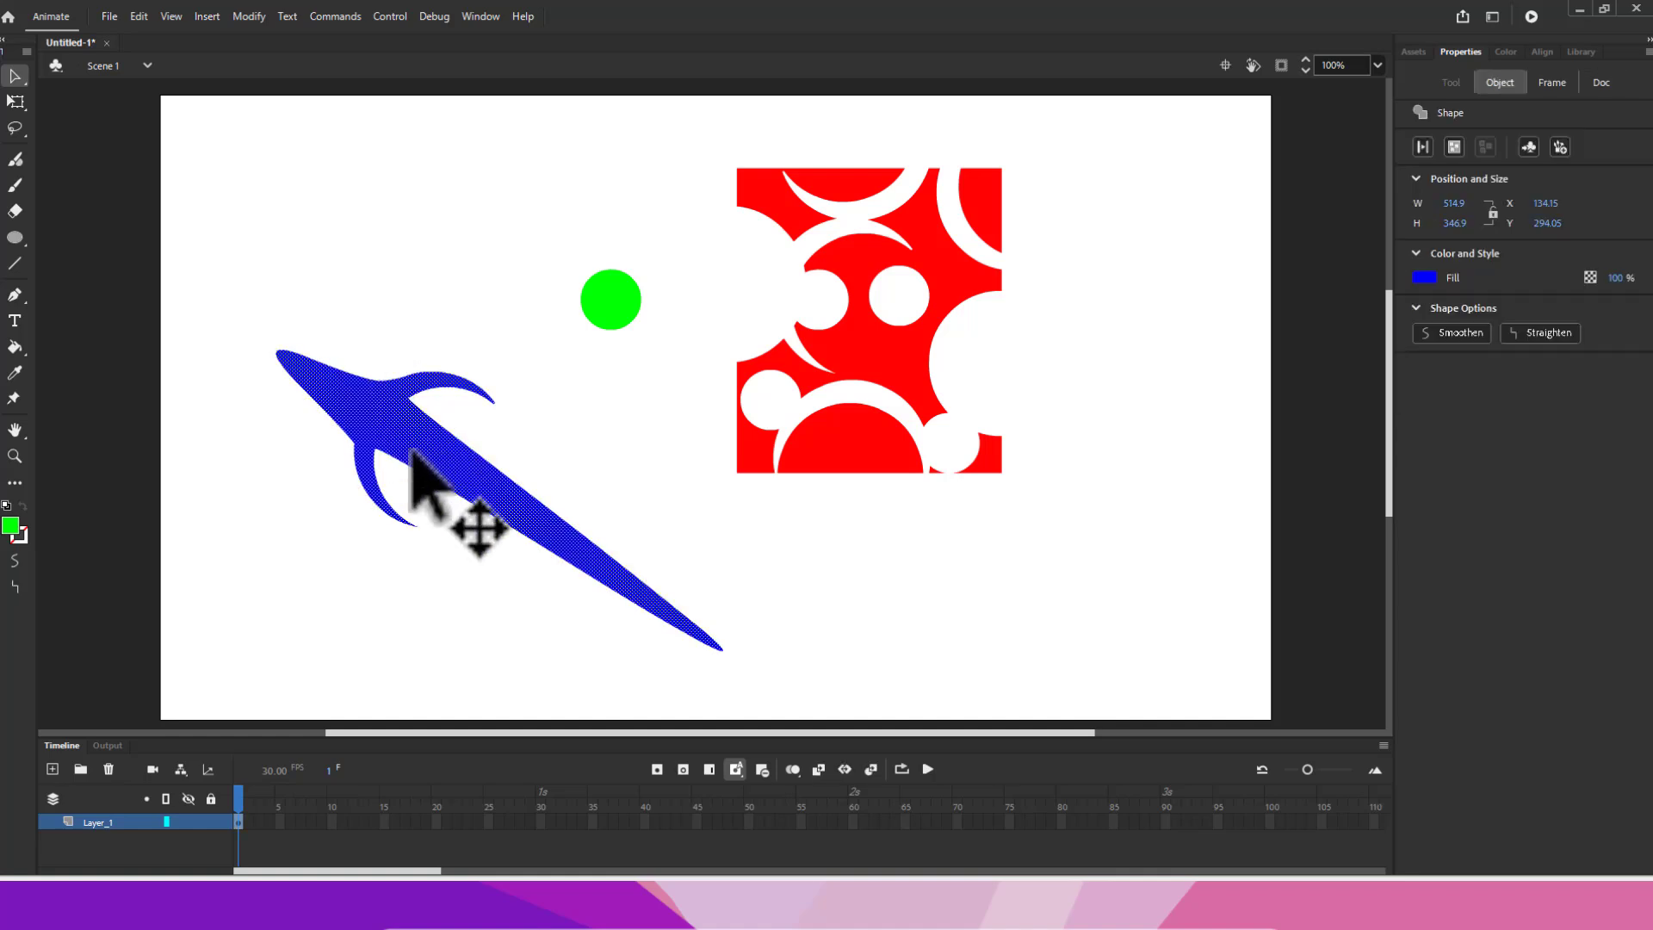
key(shift+Up)
key(shift+Up)
key(shift+Up)
key(shift+Up)
key(shift+Up)
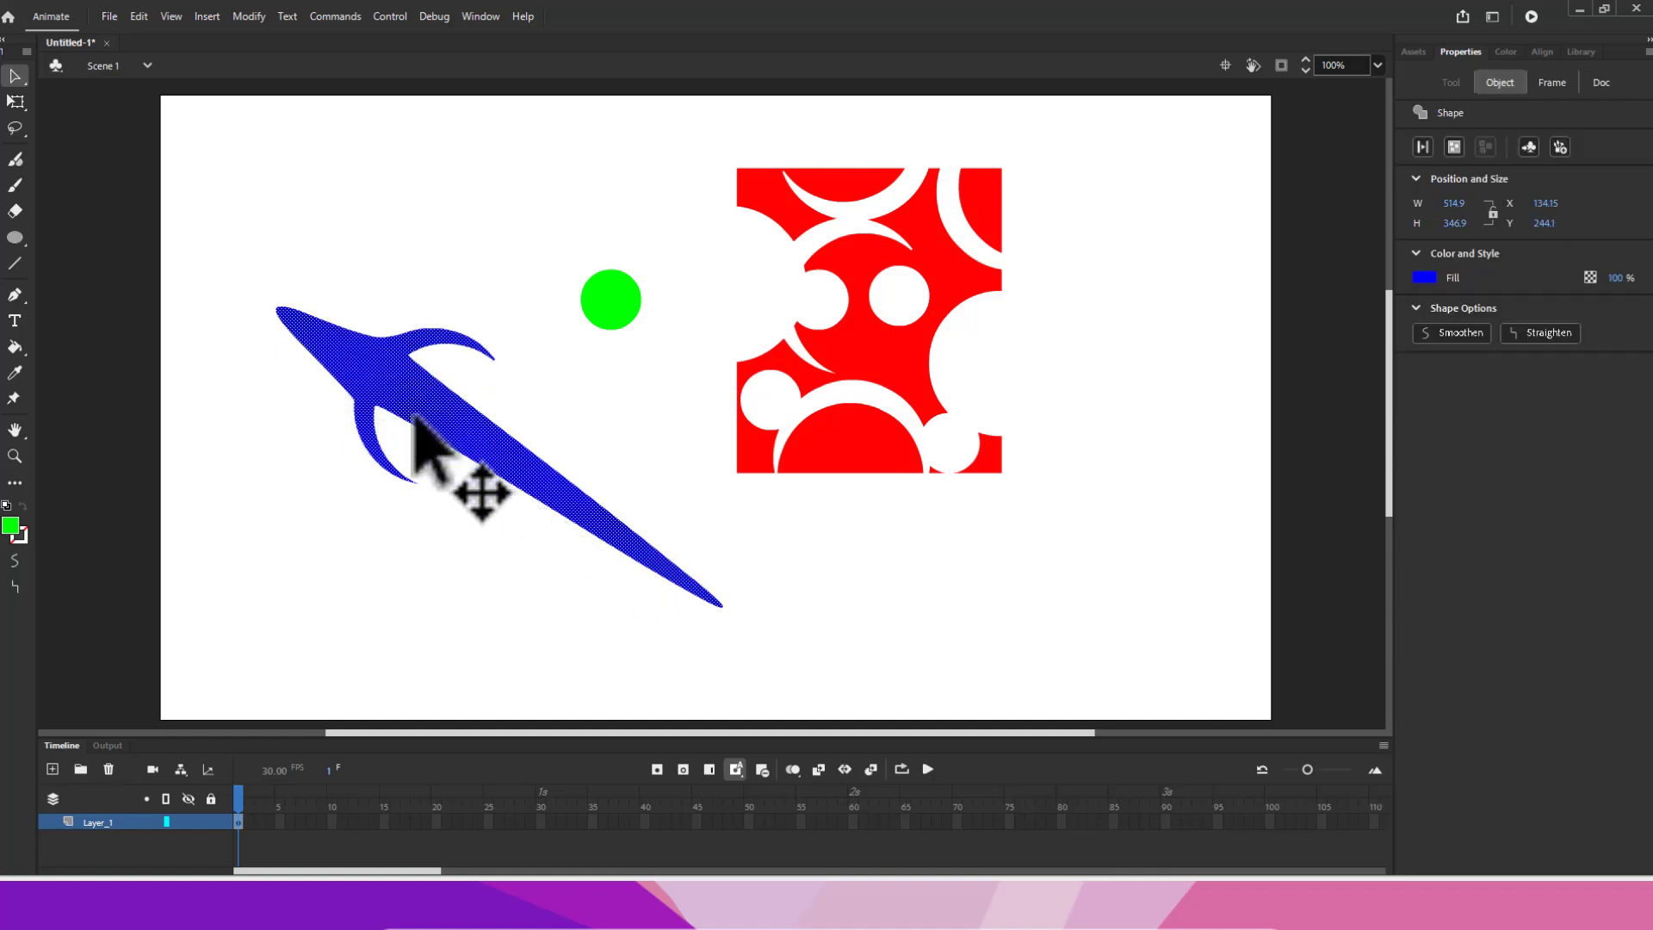
click(400, 235)
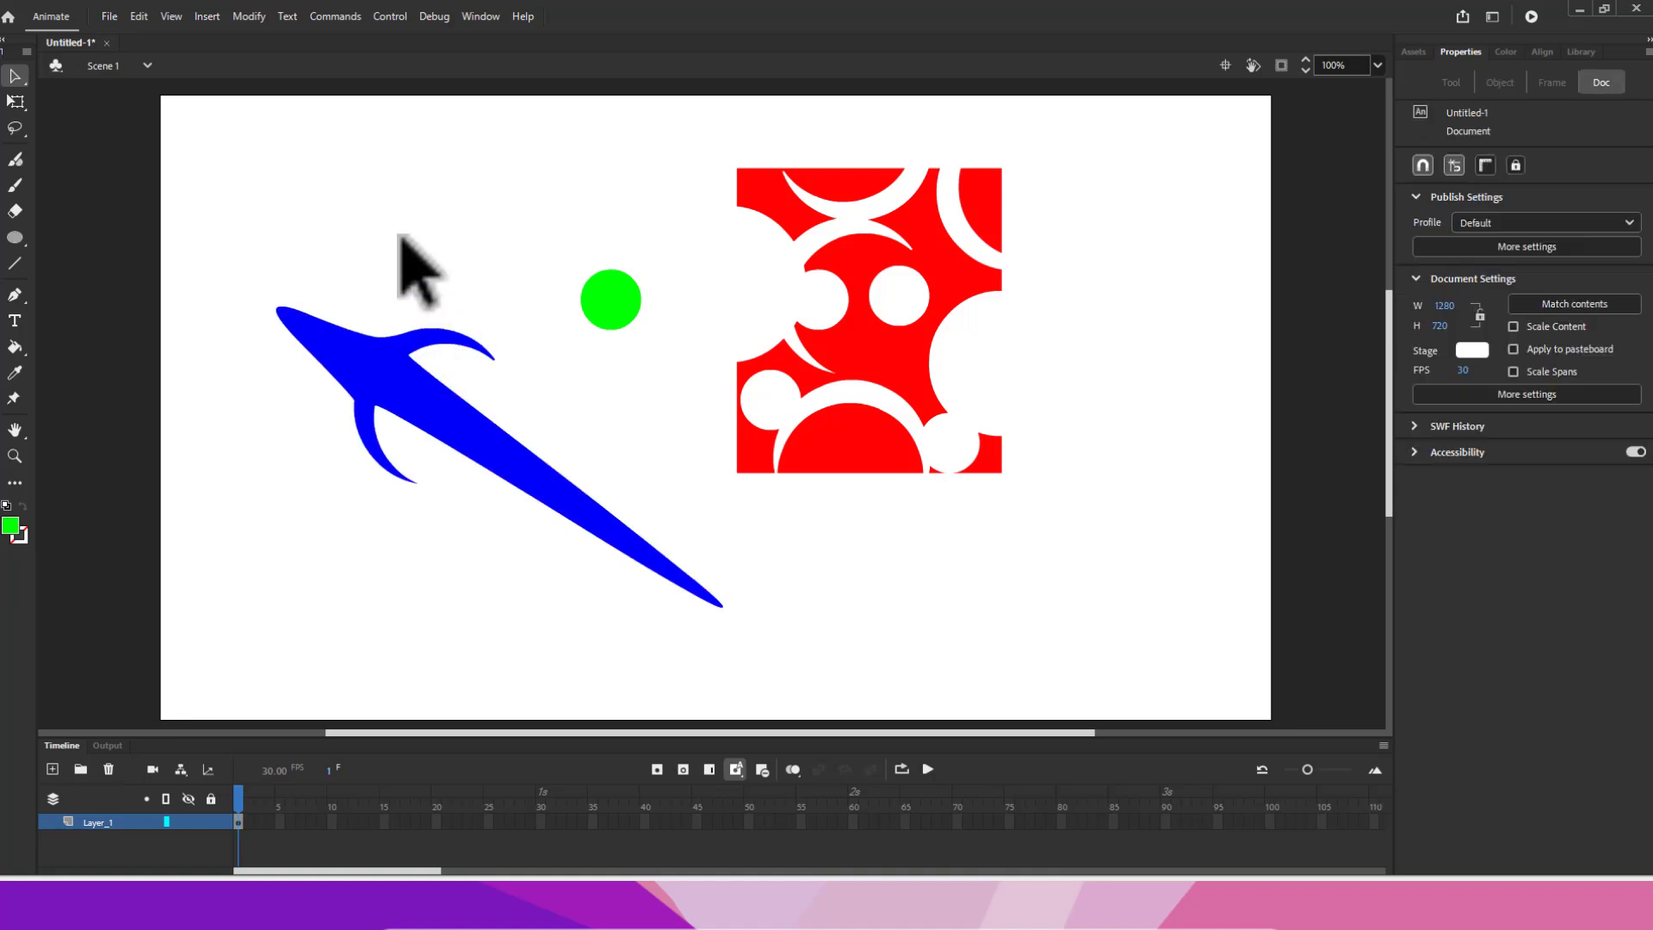
Step: Move the blue shape up and left to about X 109, Y 189, raise it slightly further, and deselect it
drag(396, 384, 365, 341)
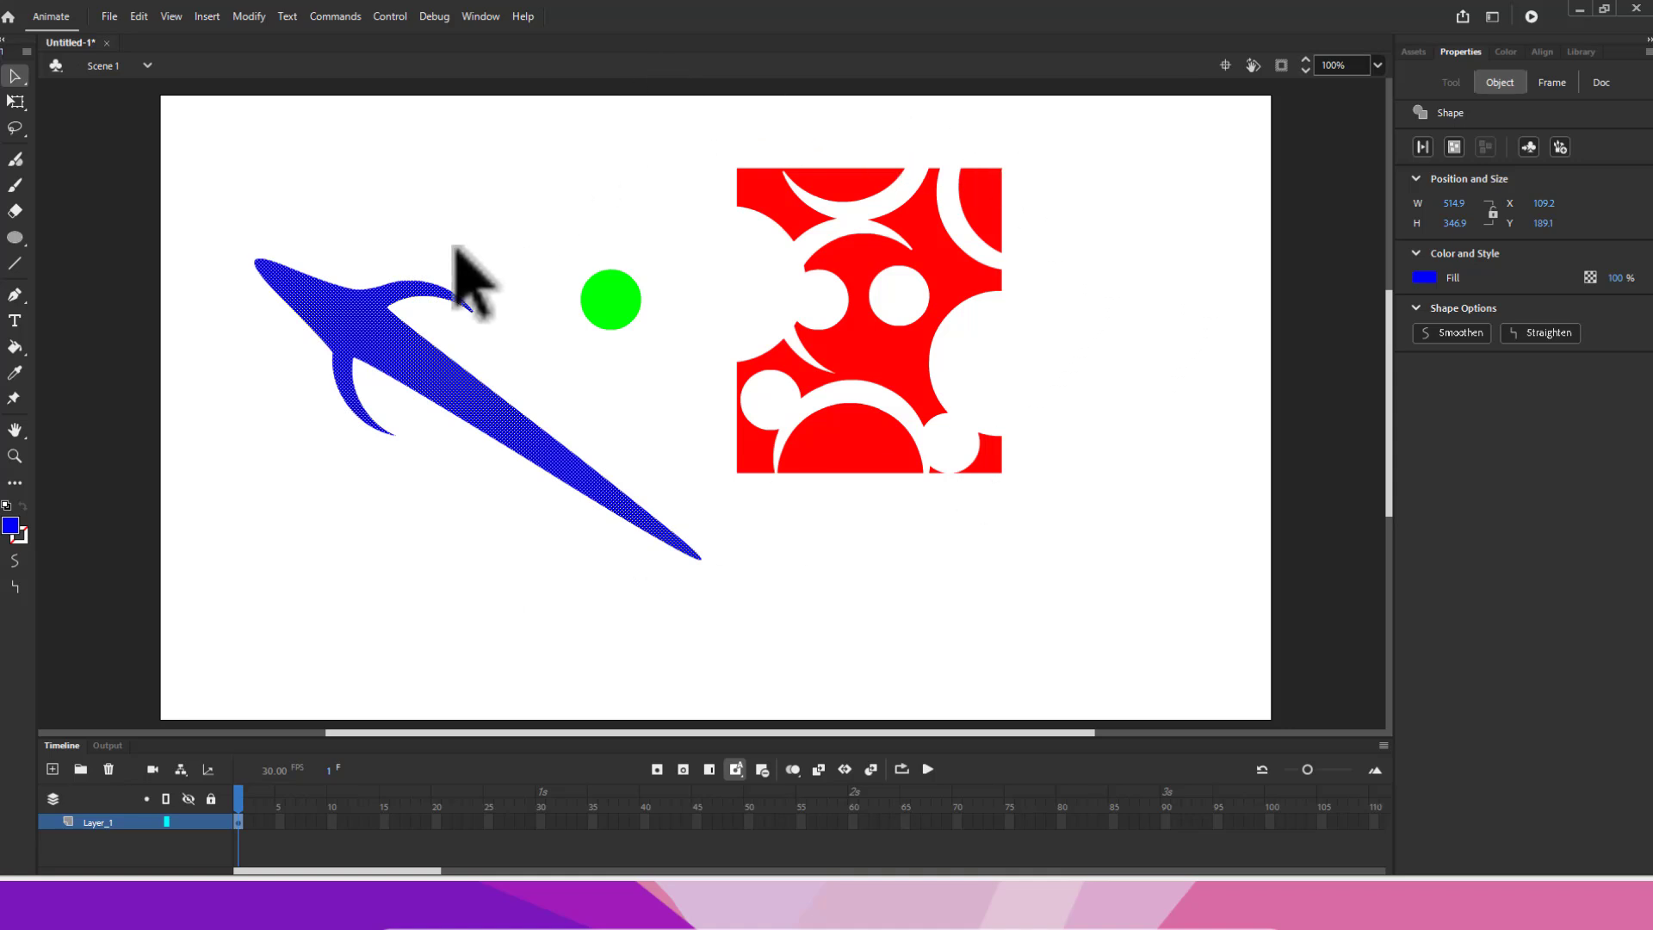
mouse_move(388, 353)
mouse_down()
mouse_move(399, 247)
mouse_move(390, 351)
mouse_up()
click(394, 197)
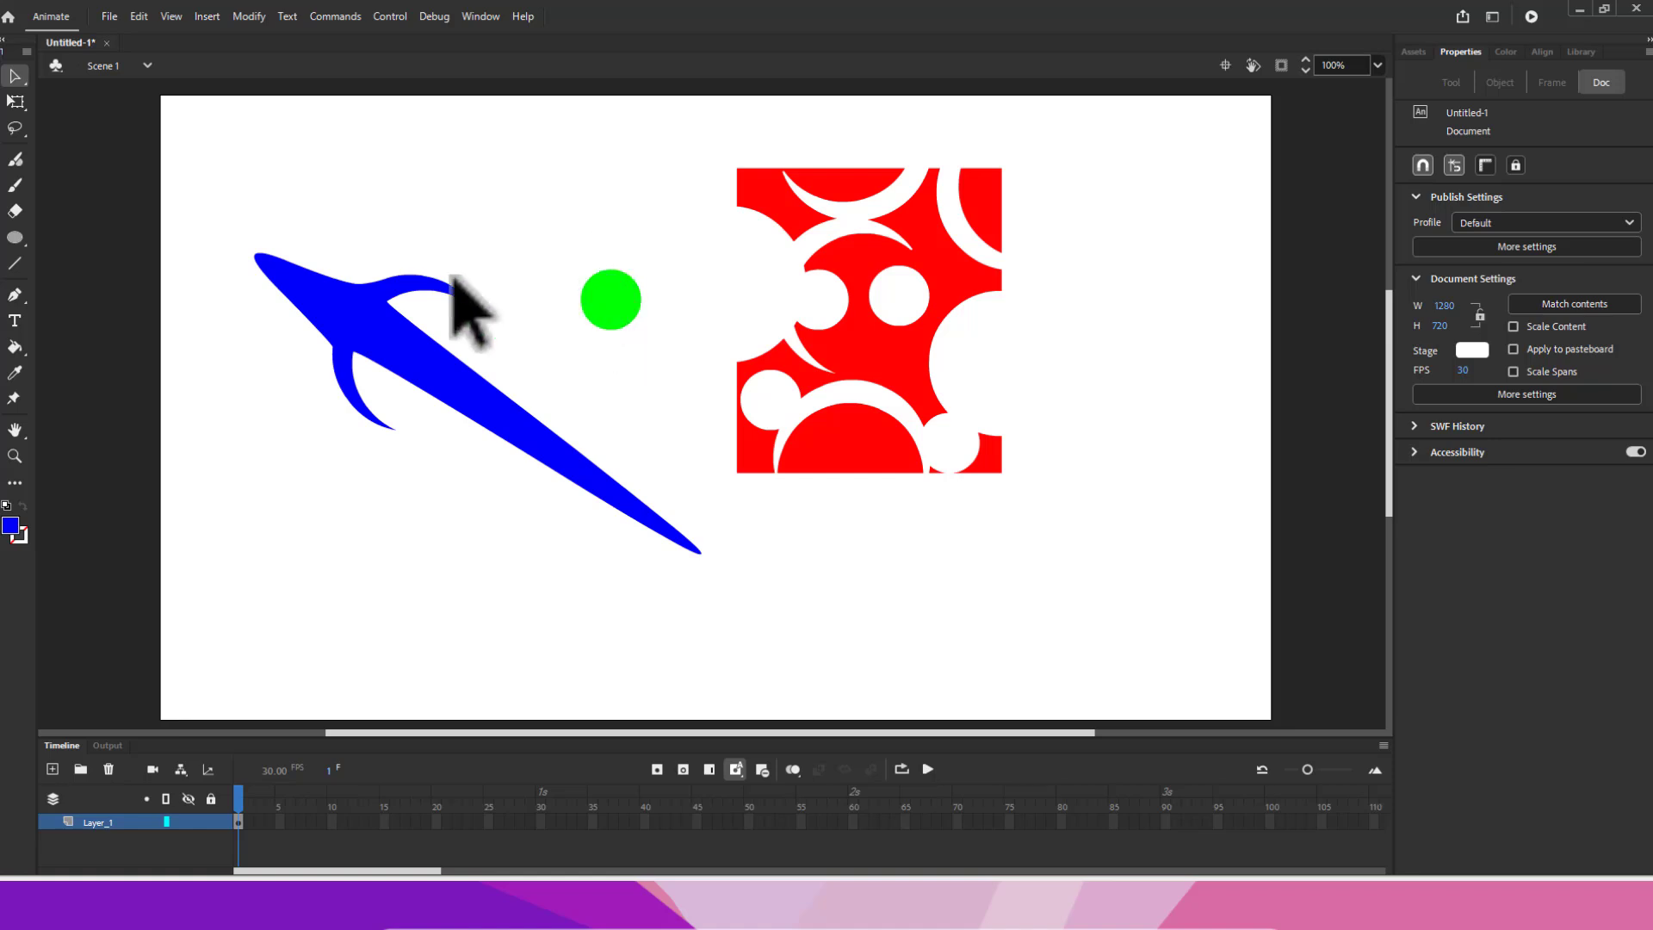
drag(609, 306, 369, 315)
click(565, 240)
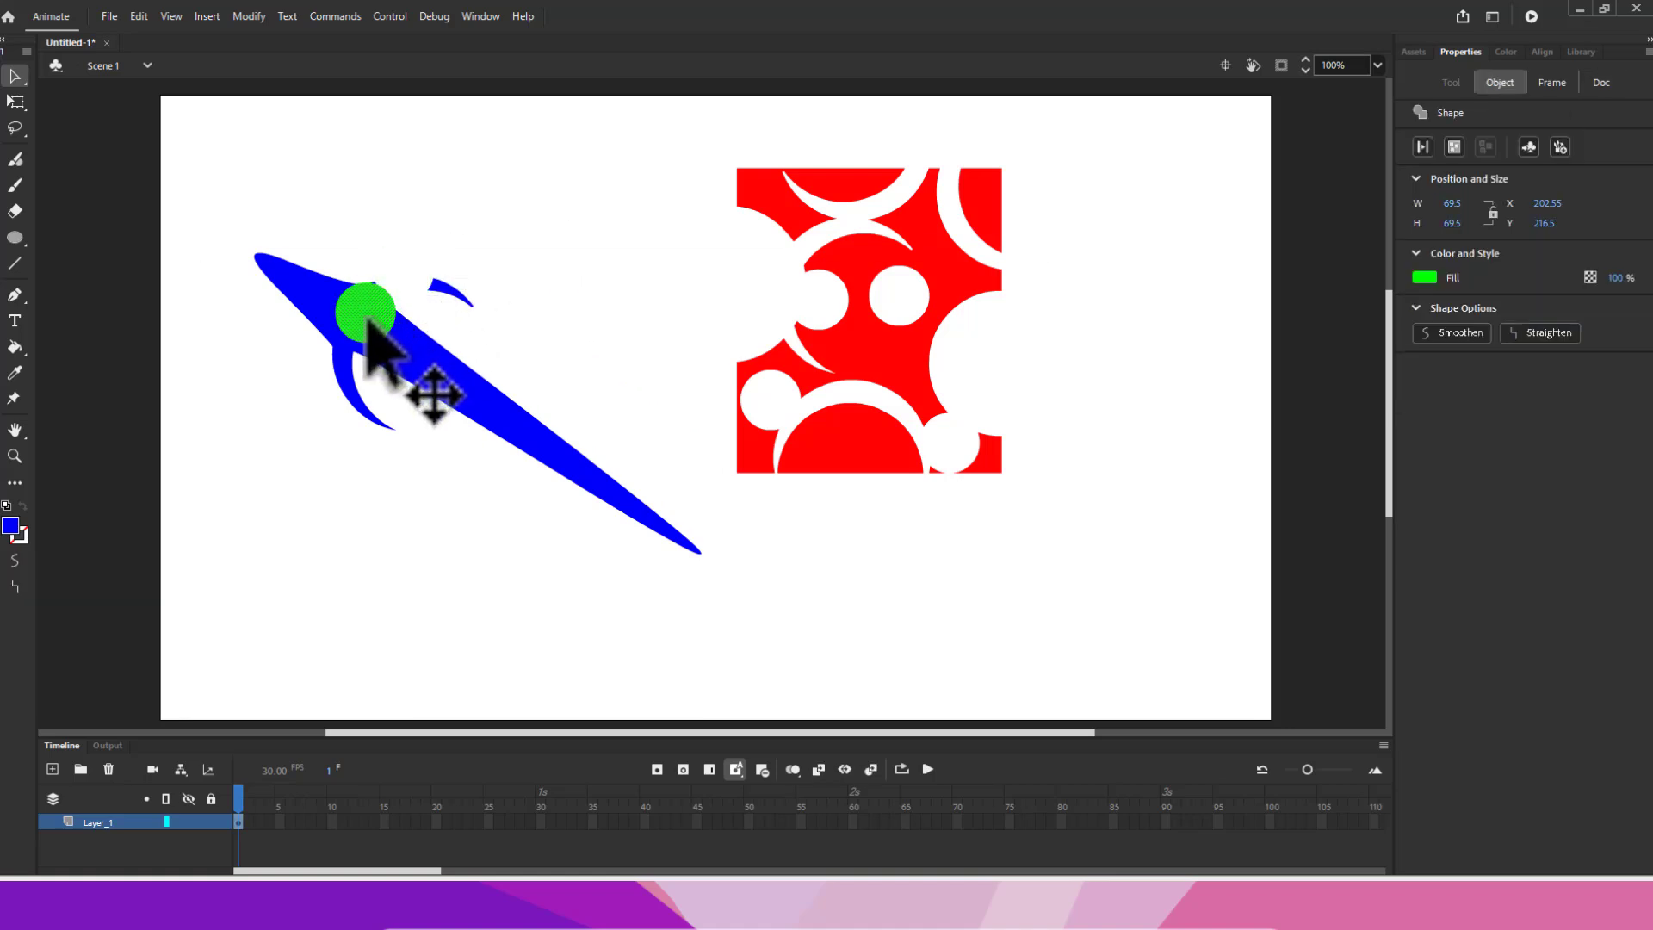
key(ctrl+z)
click(618, 267)
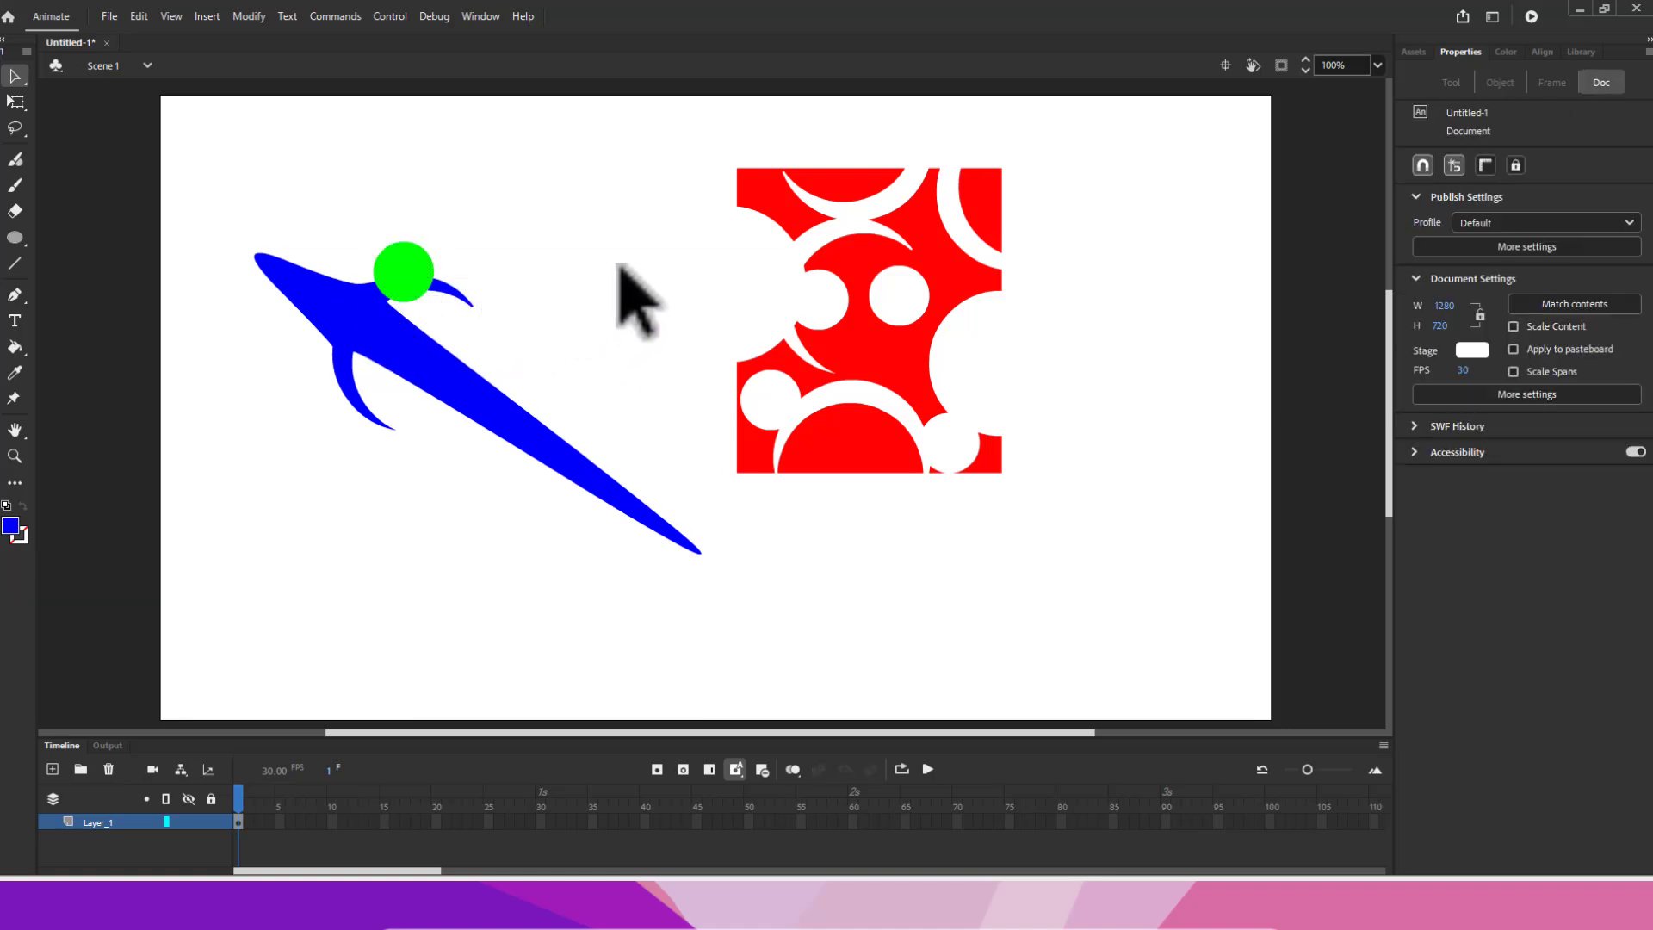
key(ctrl+z)
key(ctrl+z)
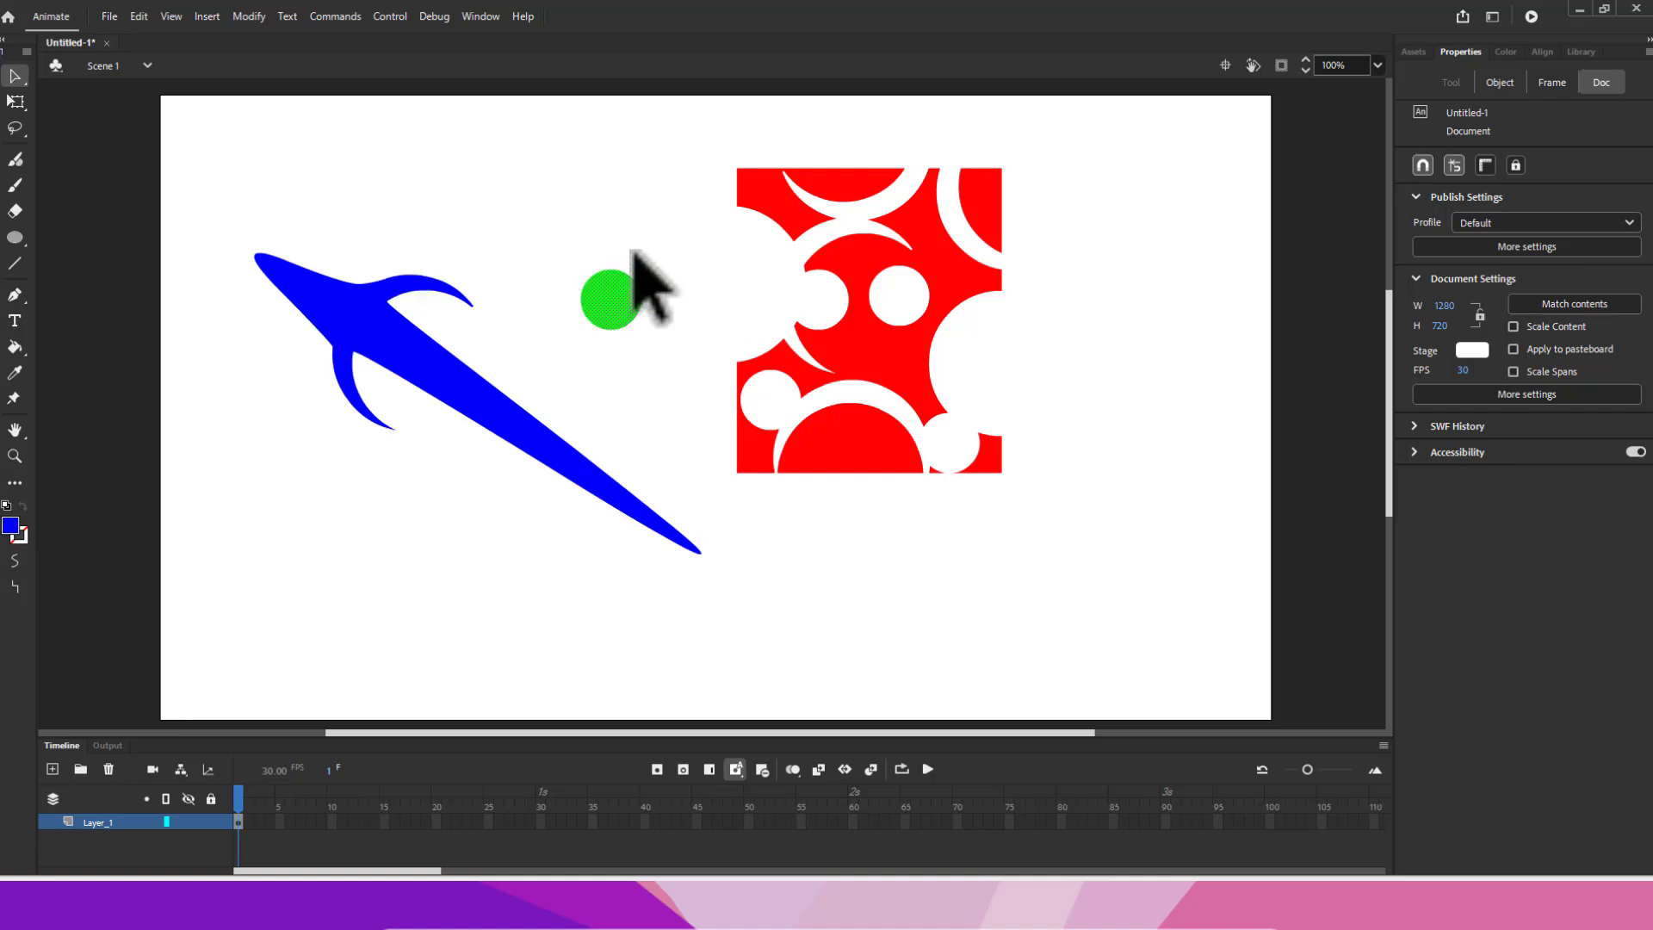
Step: Cut a round hole through the blue shape where its prongs meet with the green circle, moving it away to about X 512, Y 106
drag(607, 293, 630, 224)
click(663, 229)
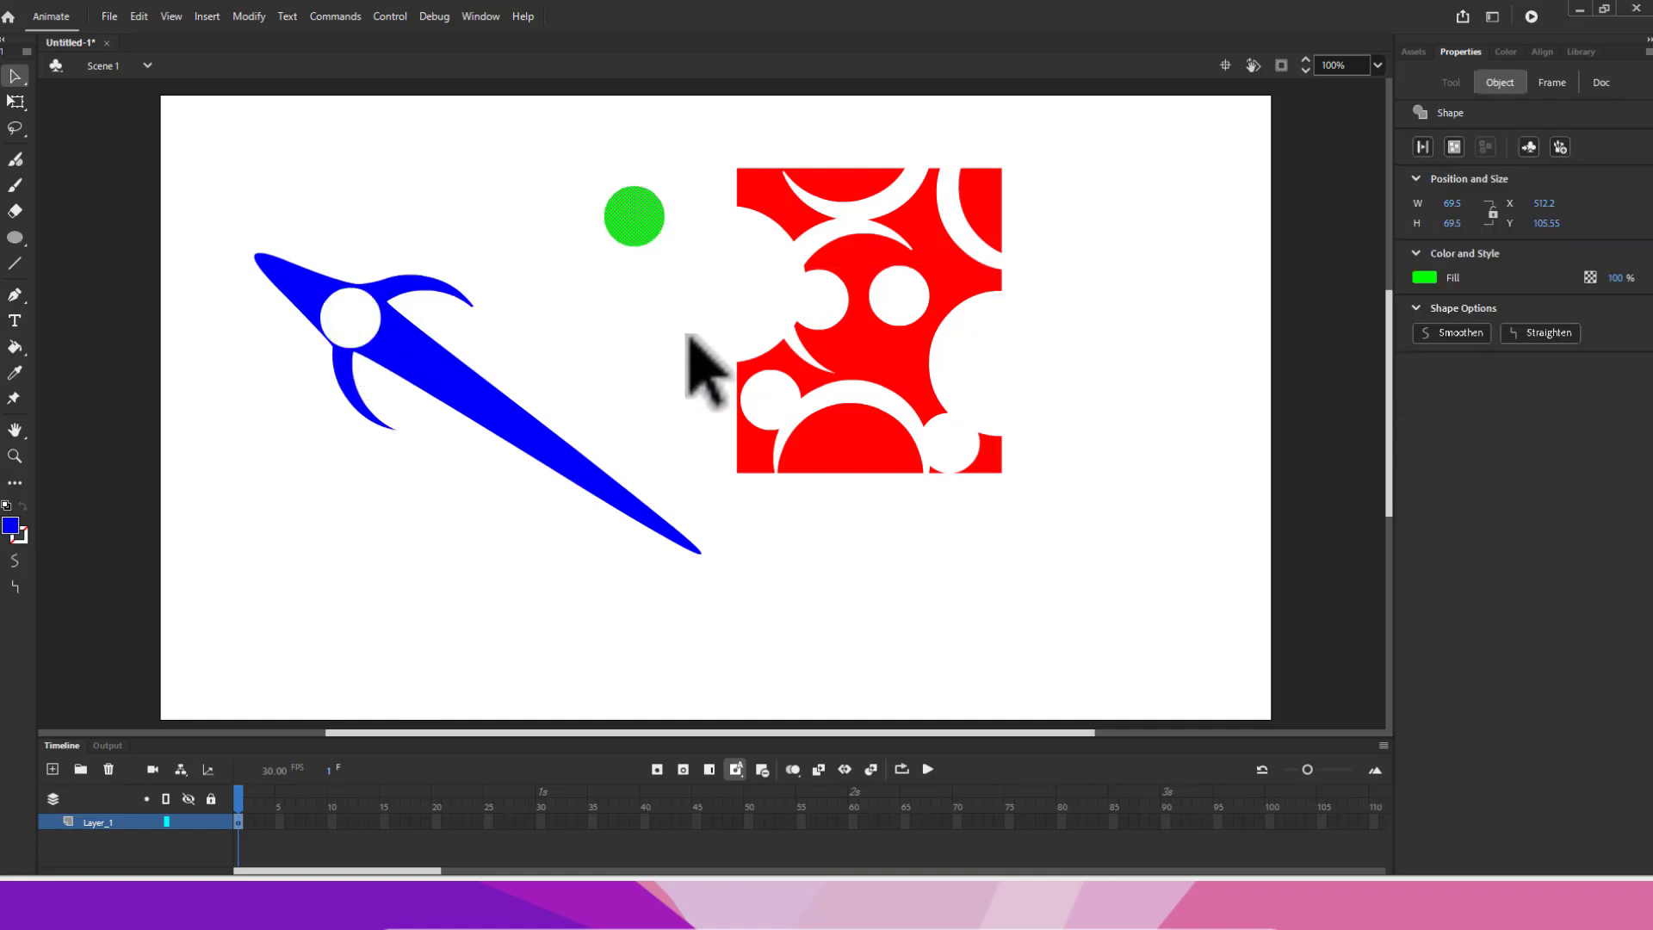
click(686, 326)
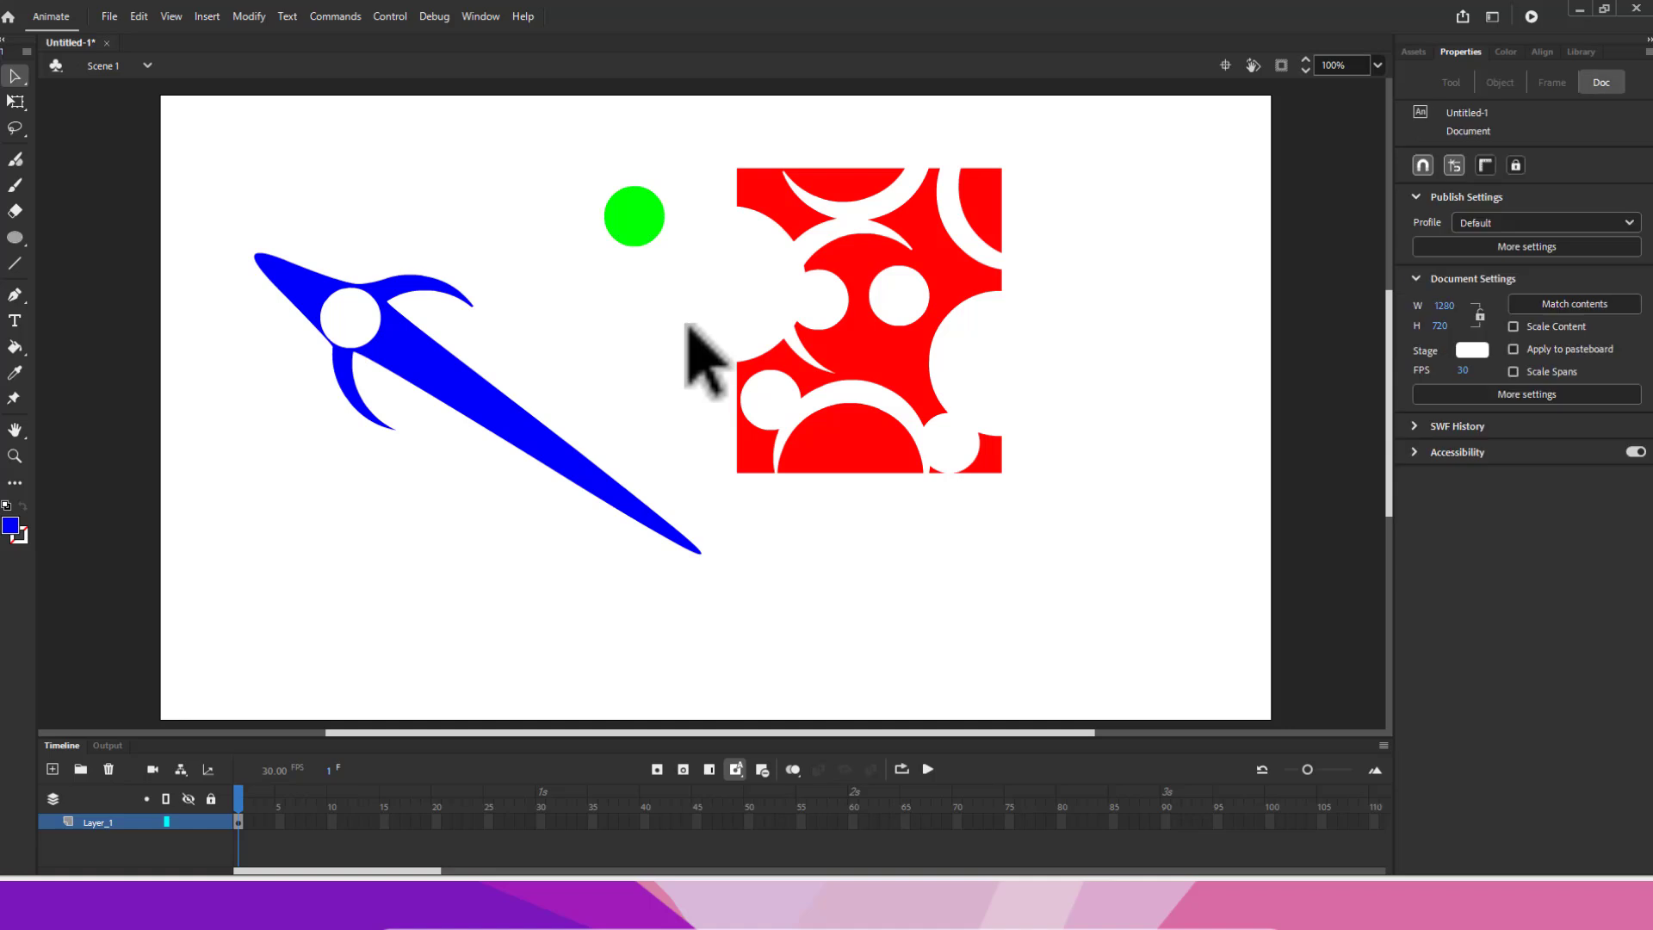